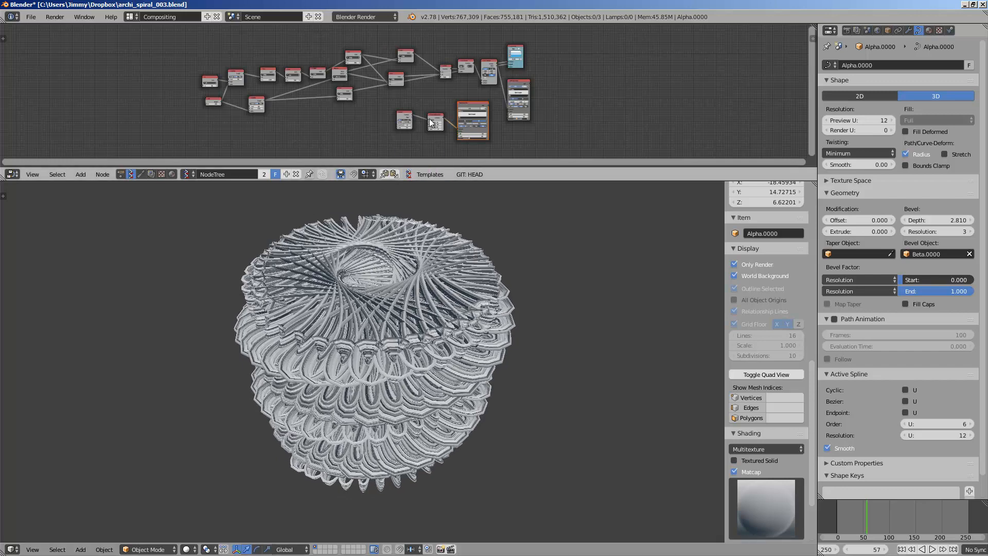
scroll(445, 140, up, 1)
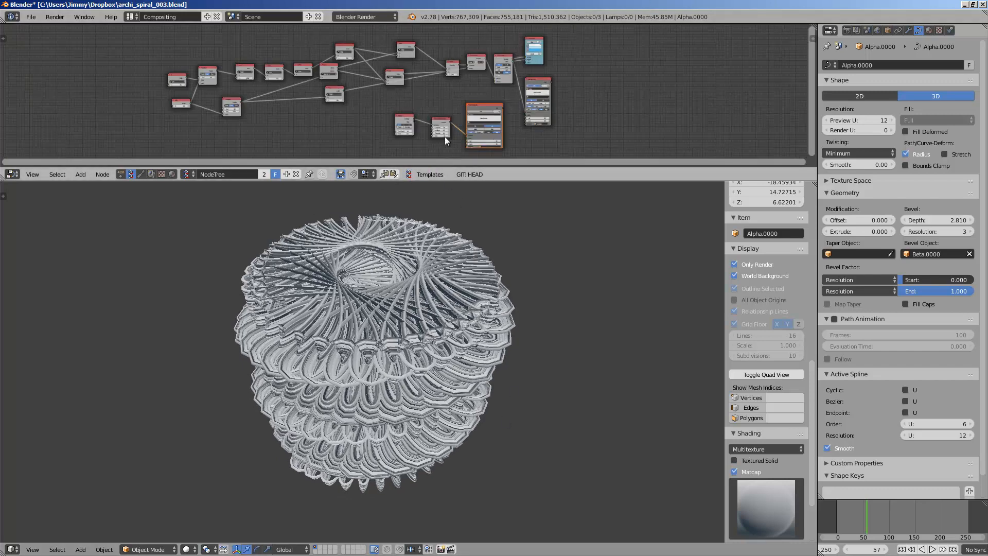
scroll(446, 140, down, 1)
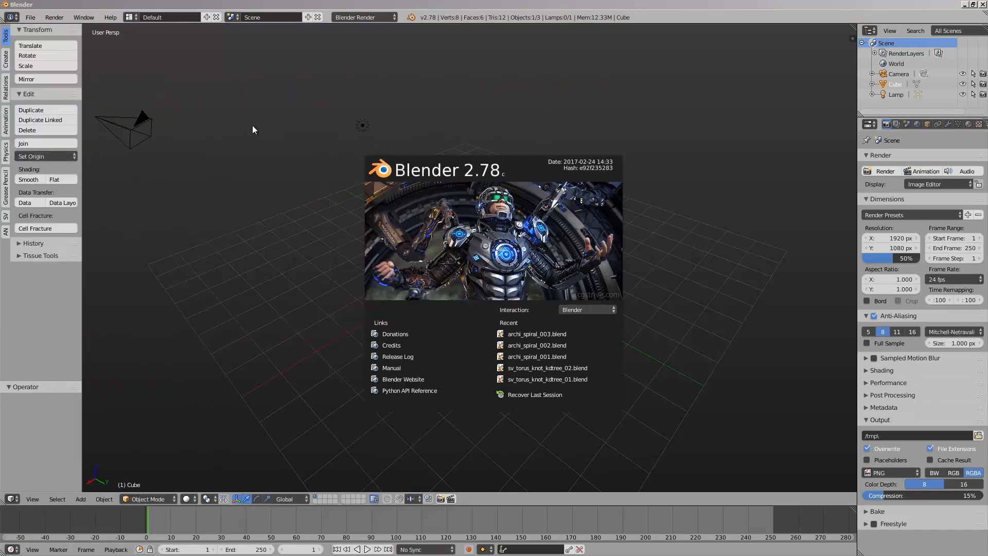
Dismiss the splash screen and delete all default objects from the scene
click(252, 129)
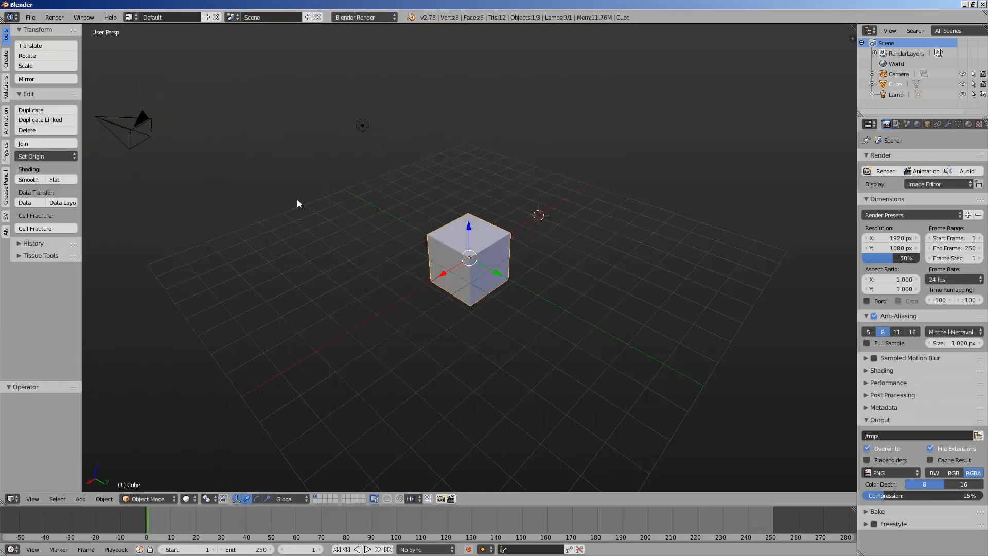
middle_drag(297, 199, 385, 193)
key(a)
key(a)
key(Delete)
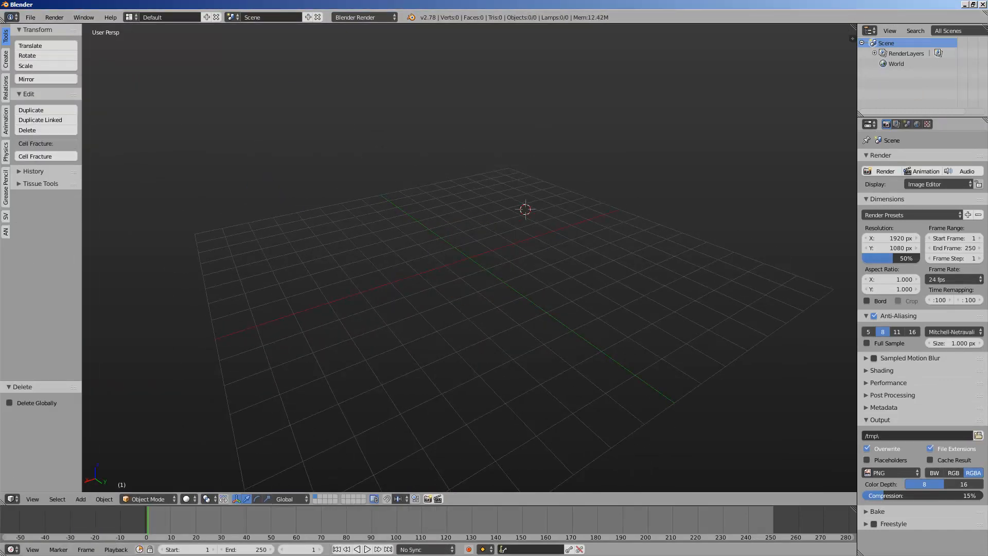
Switch to the Compositing screen layout and create a new Sverchok node tree
click(131, 17)
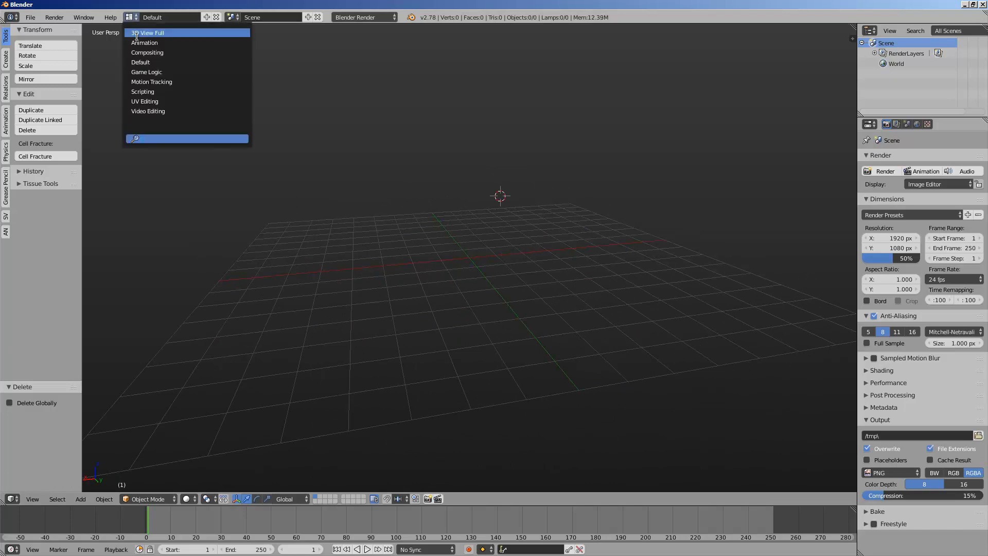
click(151, 57)
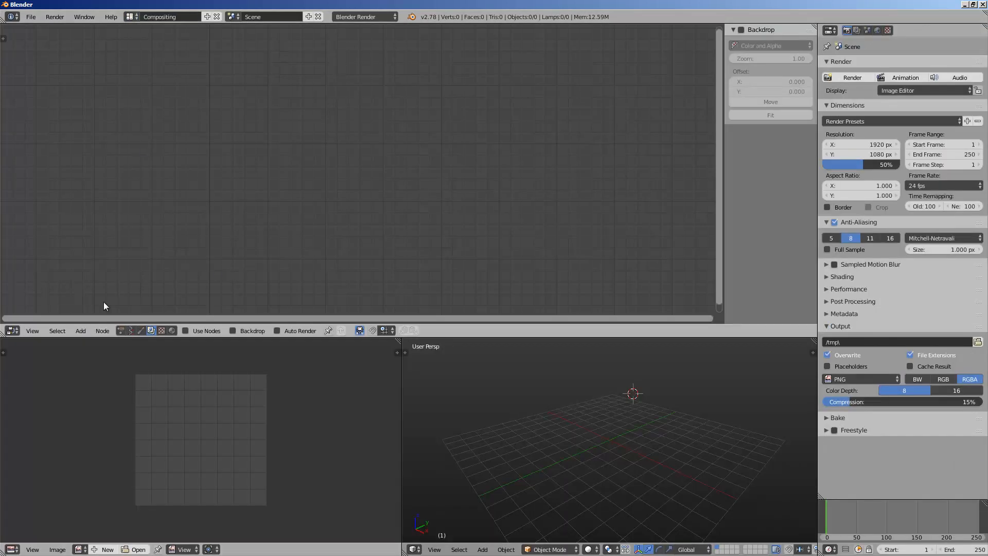
click(131, 331)
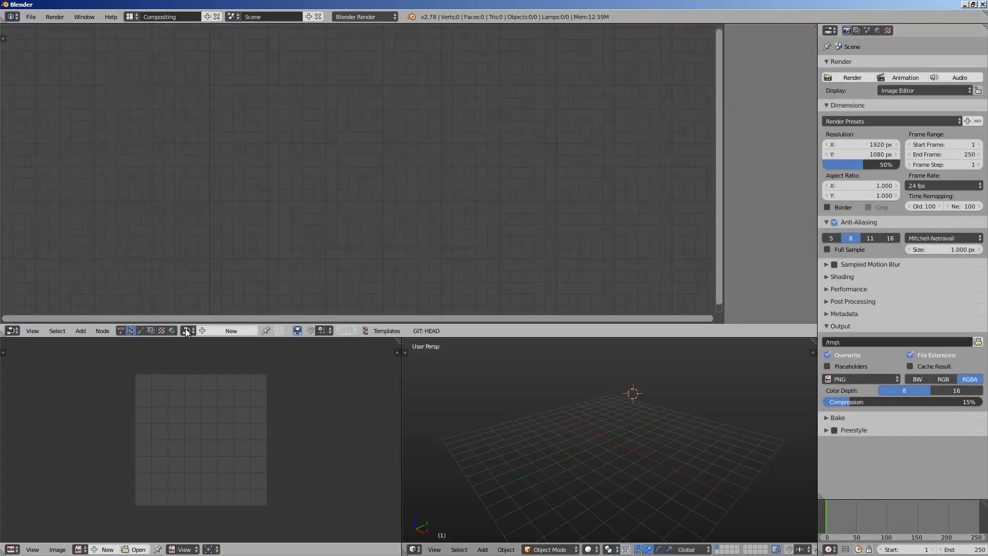
click(218, 331)
Save the file in the Dropbox folder as sv_complex_spiral_001.blend
key(ctrl+s)
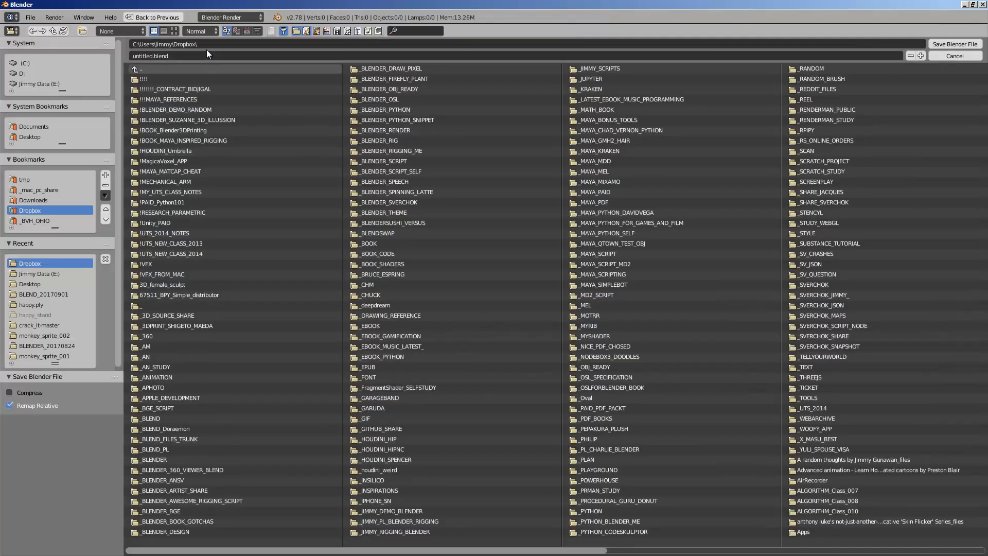
click(207, 55)
text(sv_complex_spiral)
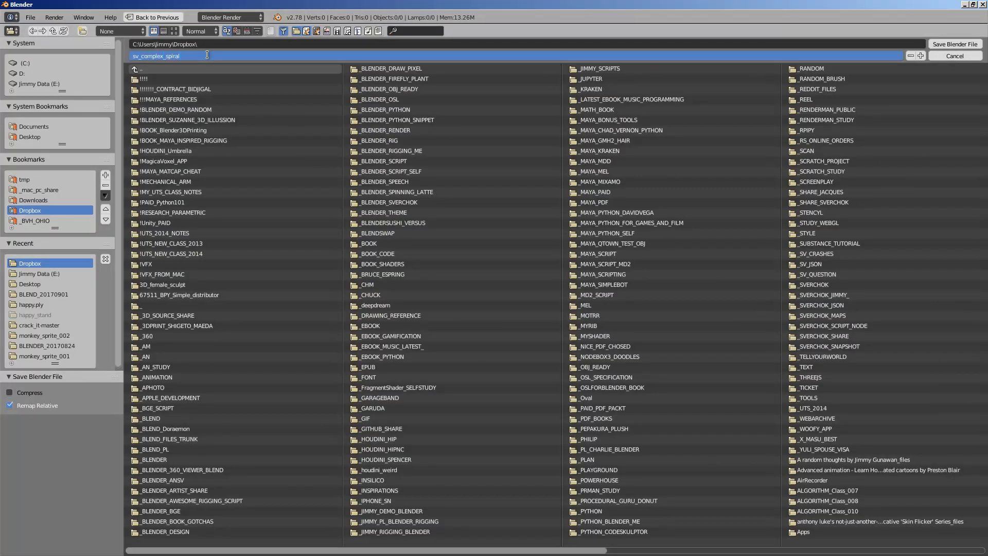
text(_001)
key(Return)
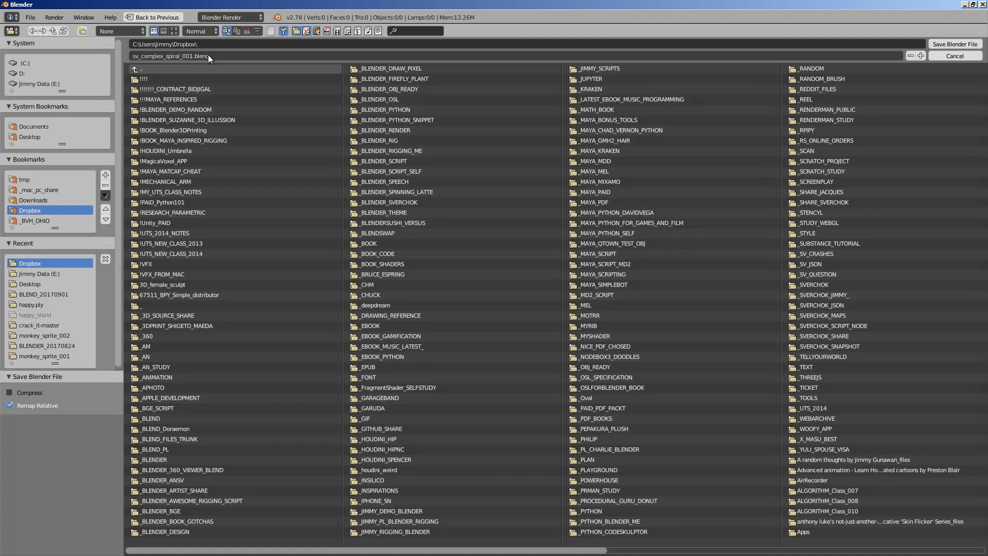
click(946, 42)
Join the 3D view over the image editor so it spans the full width below the node editor
middle_drag(468, 381, 413, 353)
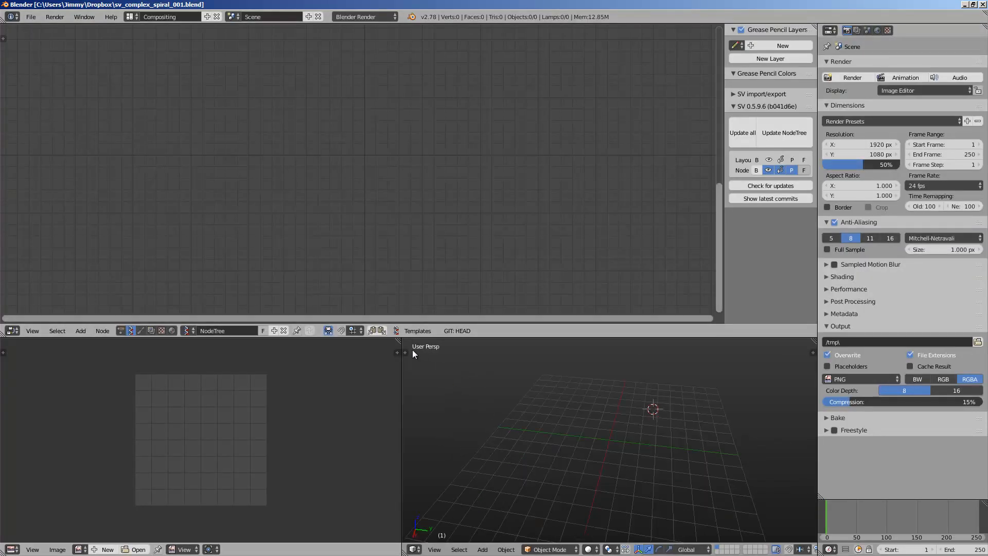
drag(401, 340, 363, 396)
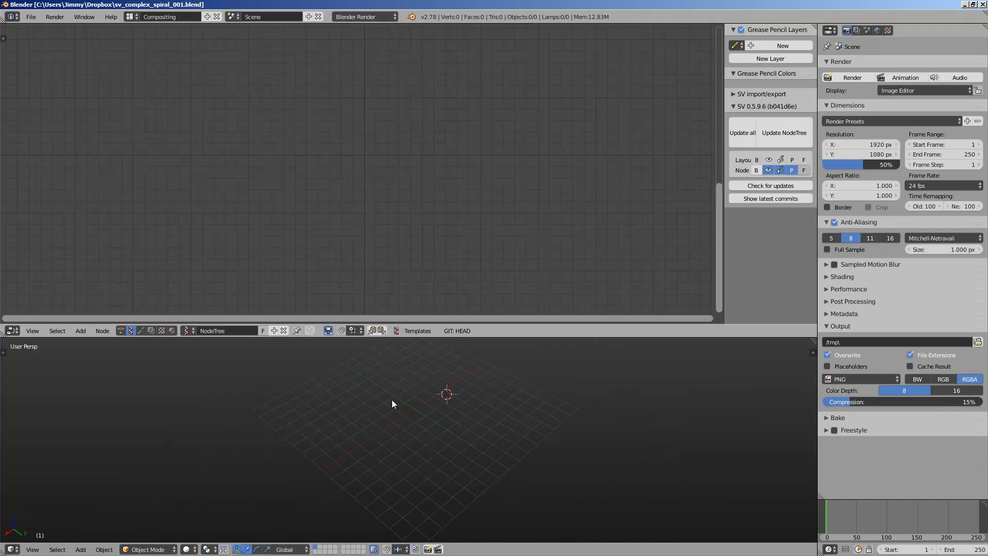
Add a Math MK2 node to the node tree and set its function to Sin & Cos
key(alt+space)
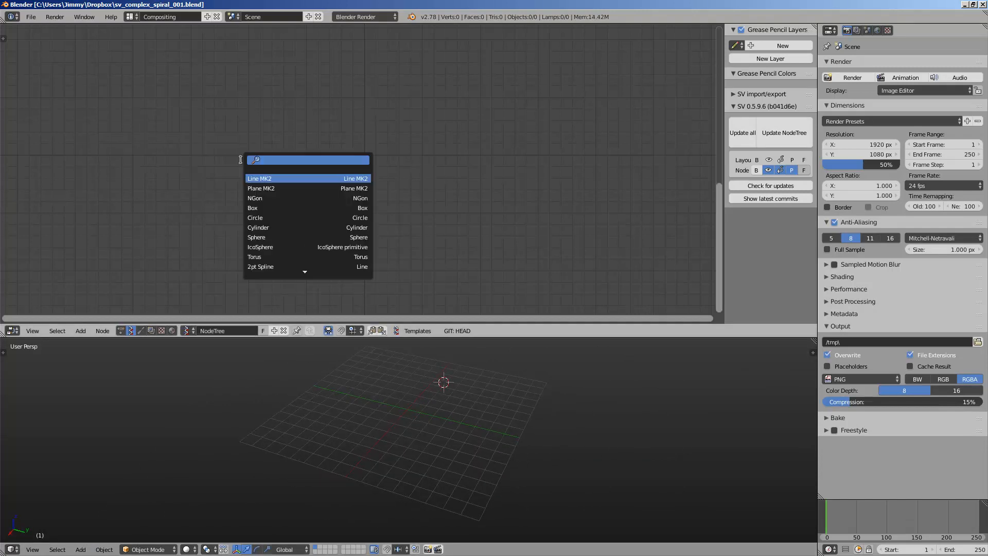
text(math)
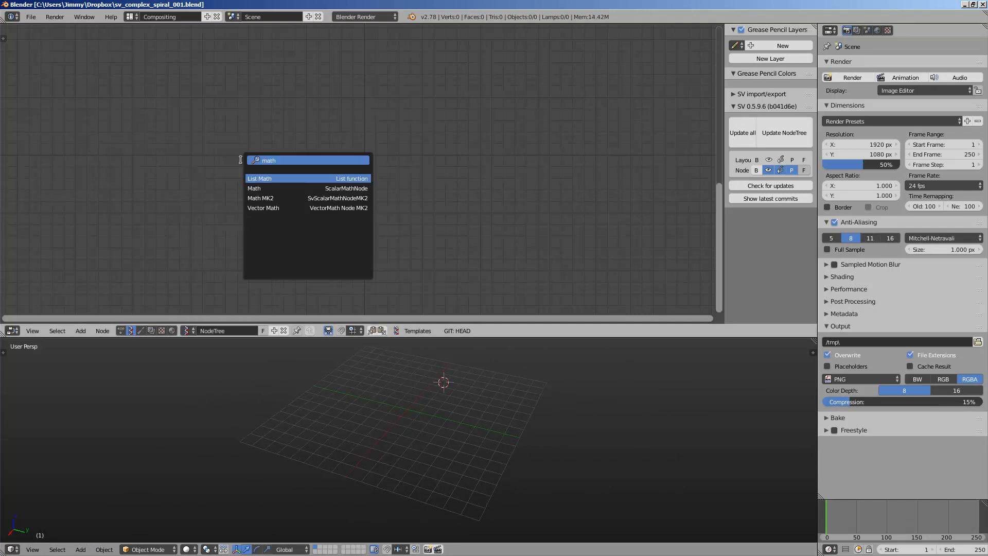
key(Down)
key(Down)
key(Return)
click(240, 149)
click(272, 185)
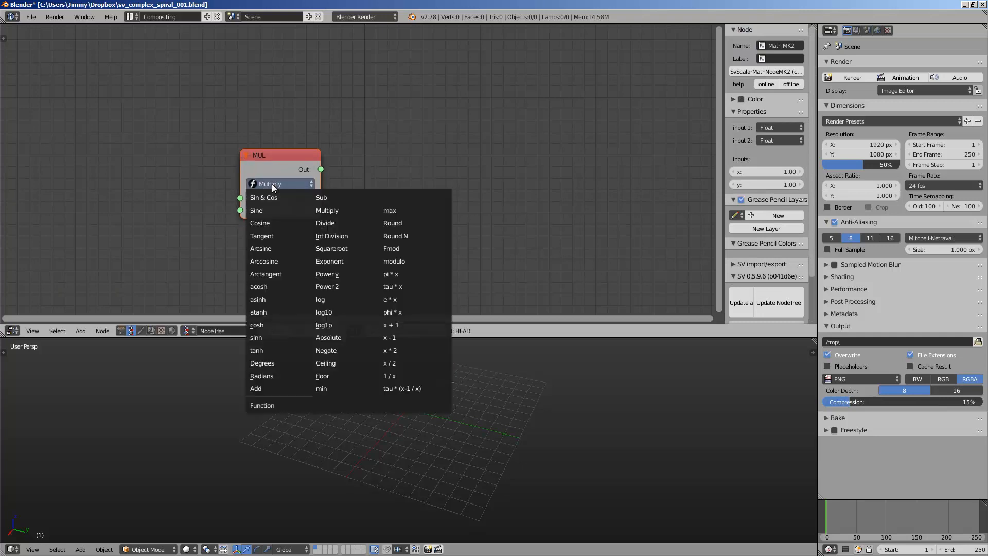
click(274, 194)
Widen the SINCOS node and move it up to free space in the node editor
scroll(288, 154, up, 2)
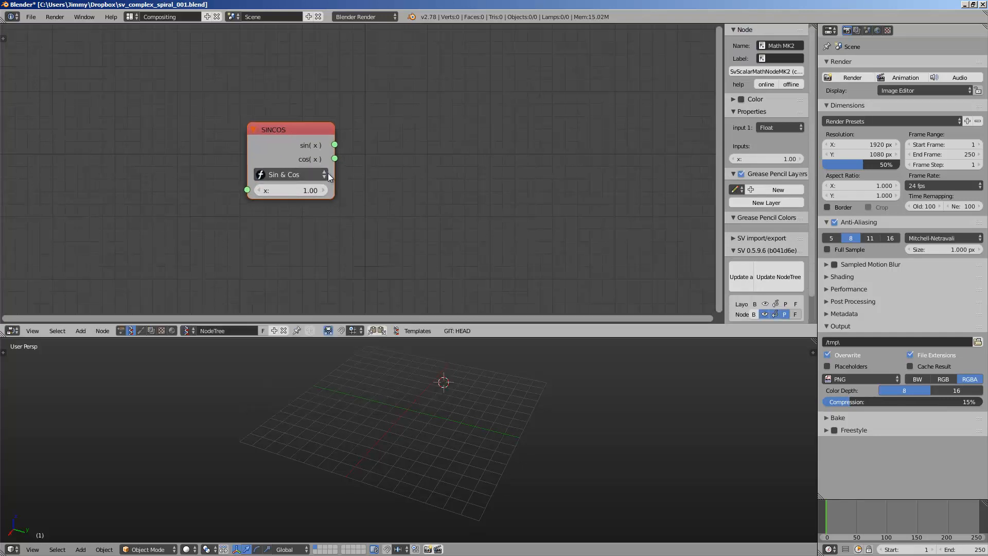
drag(335, 174, 391, 169)
drag(294, 124, 243, 100)
scroll(242, 100, up, 1)
Enlarge the 3D view's height at the node editor's expense and try to save the file
middle_drag(434, 372, 396, 375)
drag(398, 338, 406, 283)
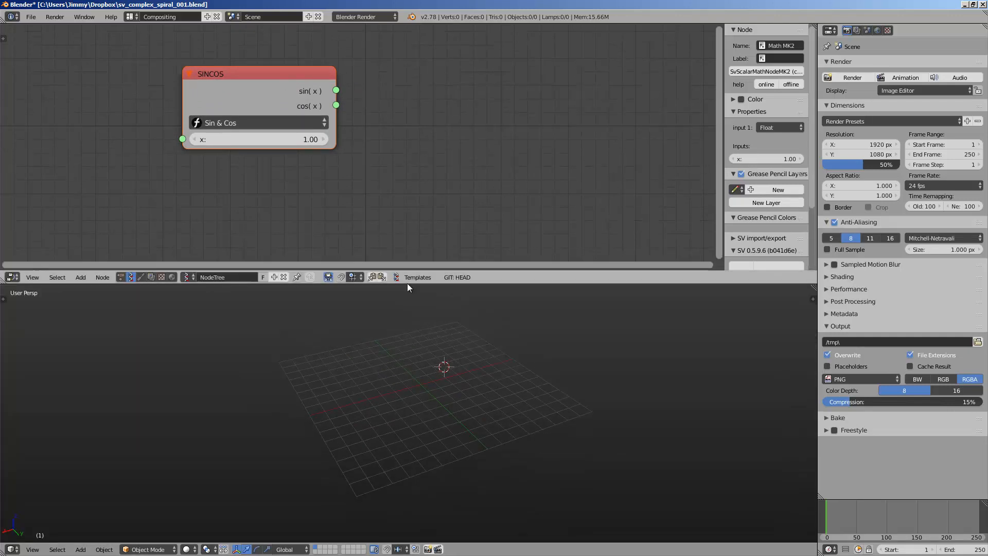
middle_drag(402, 330, 332, 361)
key(ctrl+s)
Add a Line MK2 node below the SINCOS node
middle_drag(116, 186, 166, 163)
key(shift+a)
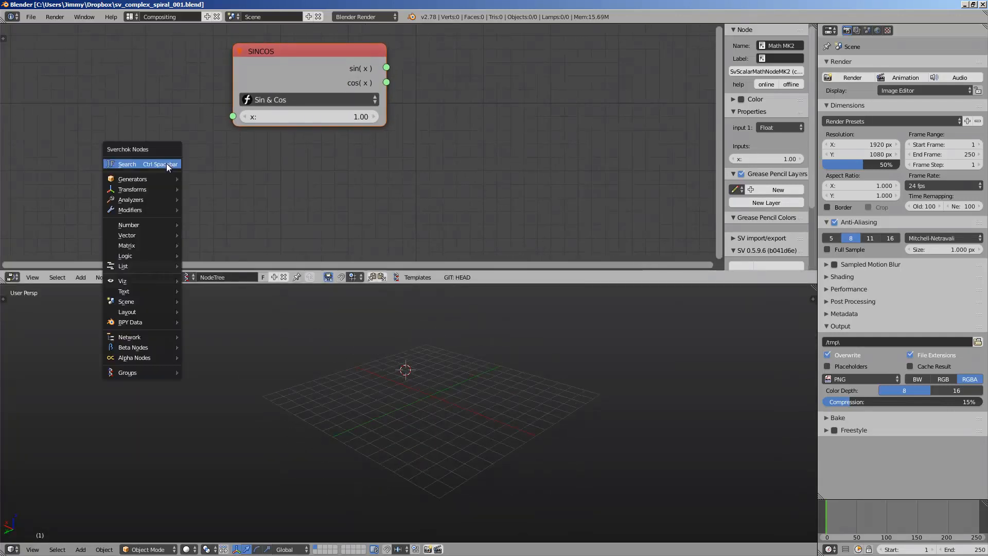
click(166, 164)
text(line)
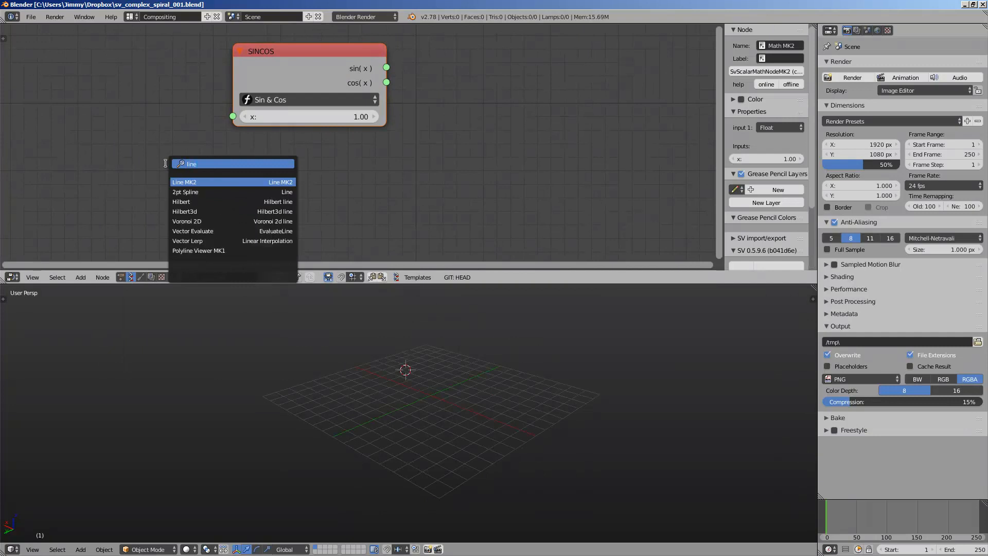
key(Return)
click(166, 163)
Add a Viewer Draw node beside the Line MK2 node
middle_drag(366, 203, 307, 192)
key(shift+a)
click(307, 189)
text(viewer)
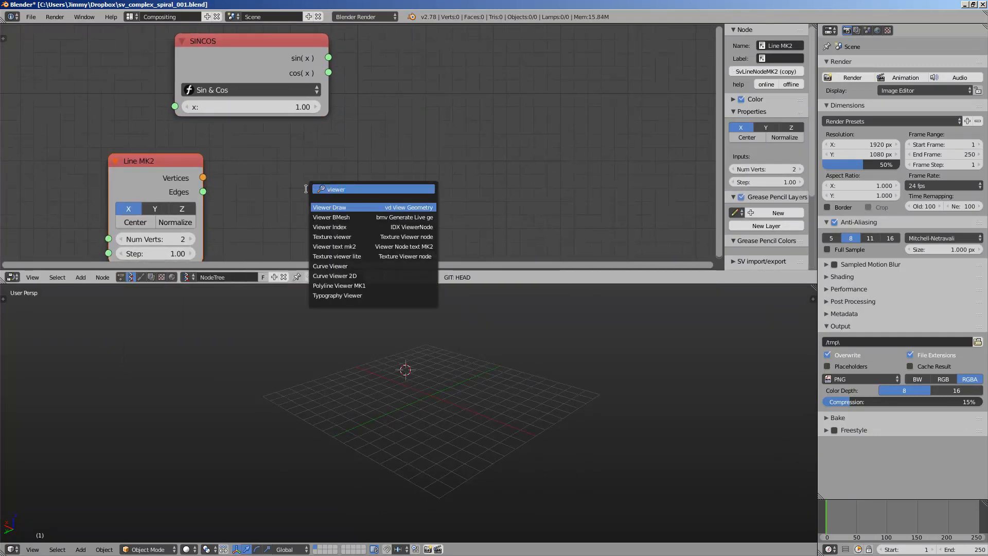
key(Return)
click(350, 138)
scroll(350, 138, down, 1)
middle_drag(282, 157, 291, 133)
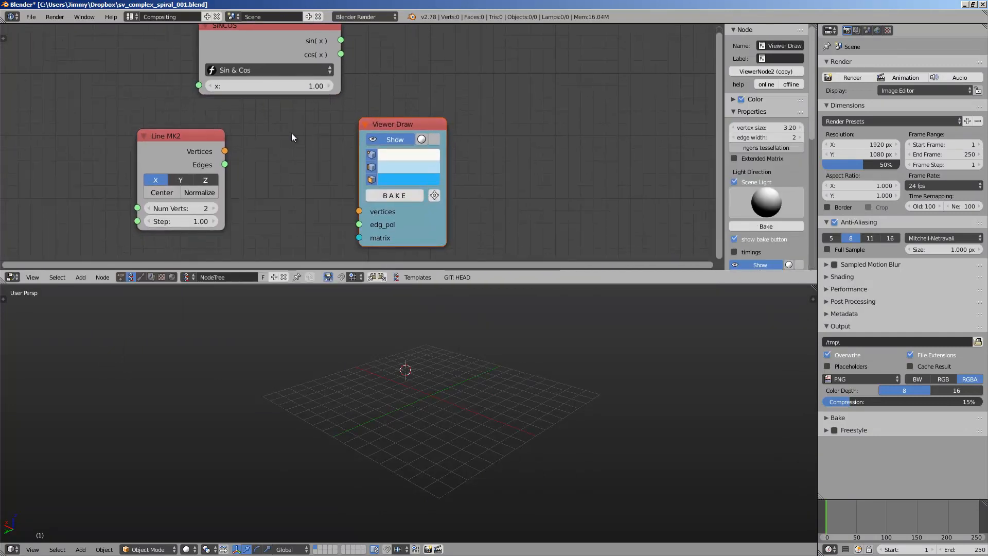
Connect the Line MK2 node's Vertices output to the Viewer Draw node's vertices input
drag(226, 150, 359, 211)
mouse_move(424, 412)
middle_down()
mouse_move(479, 383)
mouse_move(572, 407)
middle_up()
middle_drag(511, 413, 253, 345)
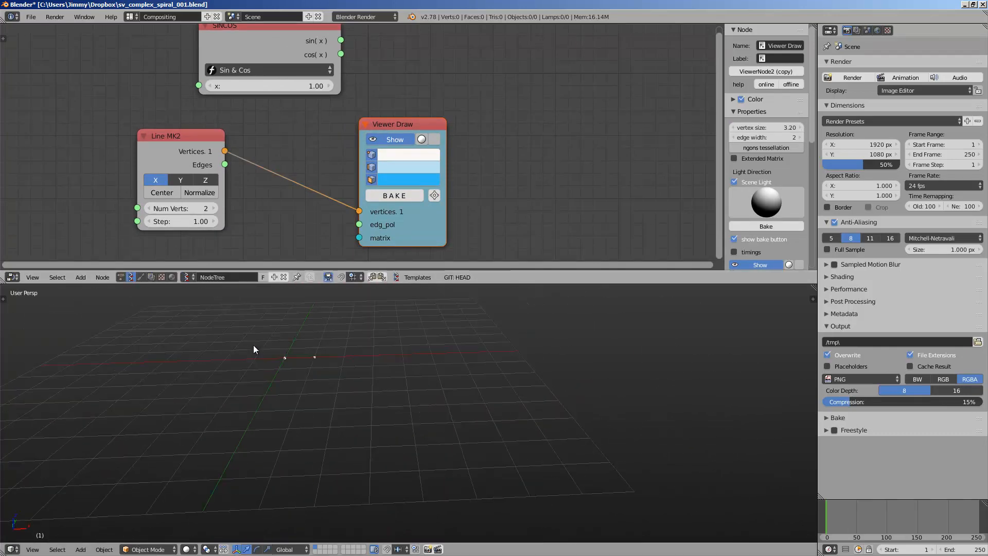
Set the Line MK2 node's Num Verts to 8
click(212, 207)
click(212, 208)
click(213, 208)
click(213, 208)
click(213, 208)
click(213, 208)
middle_drag(209, 411, 209, 419)
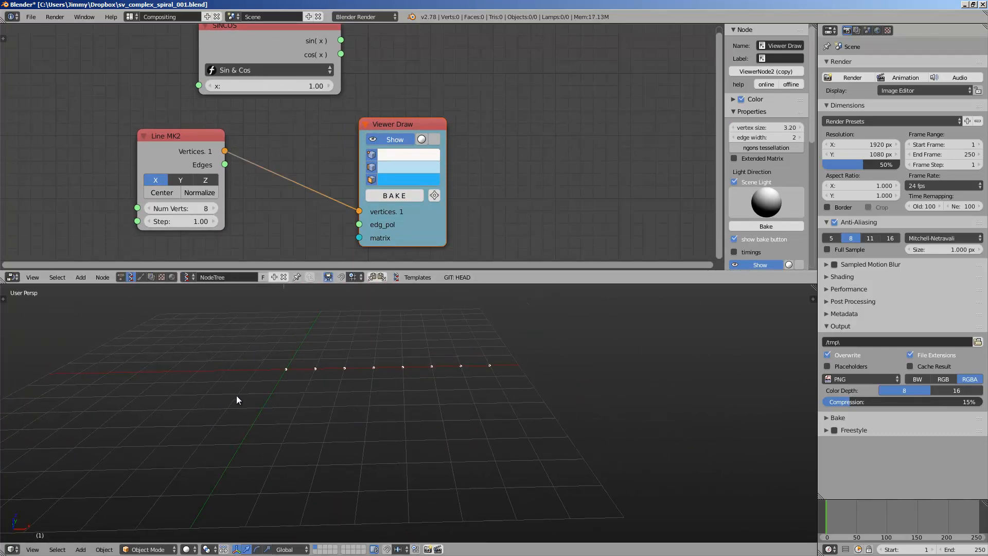
middle_drag(499, 385, 470, 385)
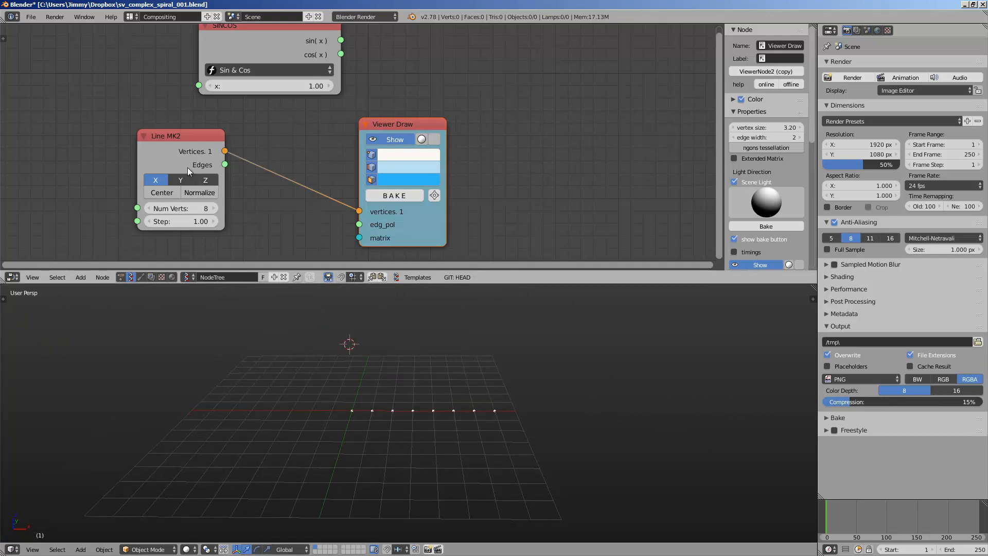
Enlarge the node editor's height and space the Line MK2 and Viewer Draw nodes further apart
drag(180, 143, 132, 138)
scroll(165, 165, down, 1)
middle_drag(216, 195, 216, 202)
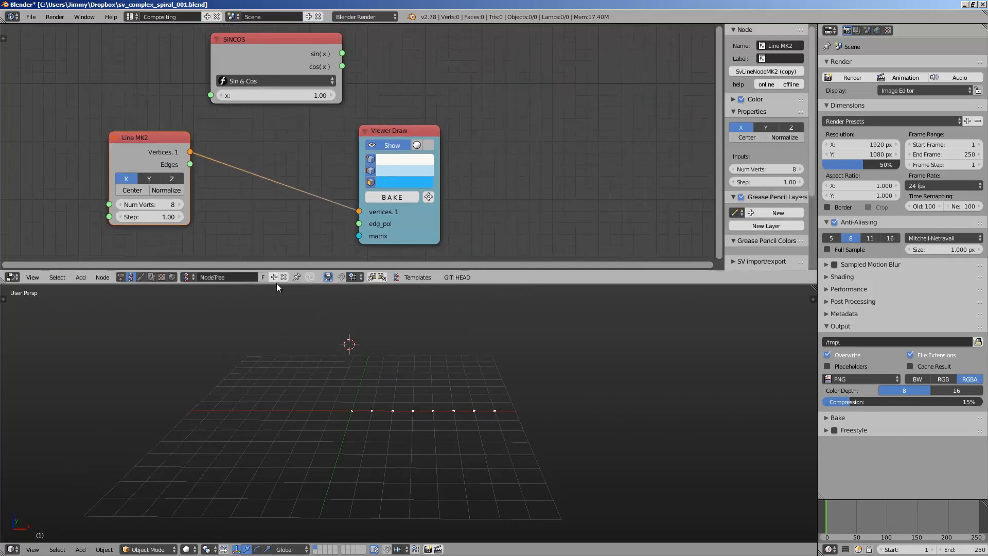
drag(277, 284, 283, 319)
scroll(375, 396, down, 1)
middle_drag(378, 398, 371, 397)
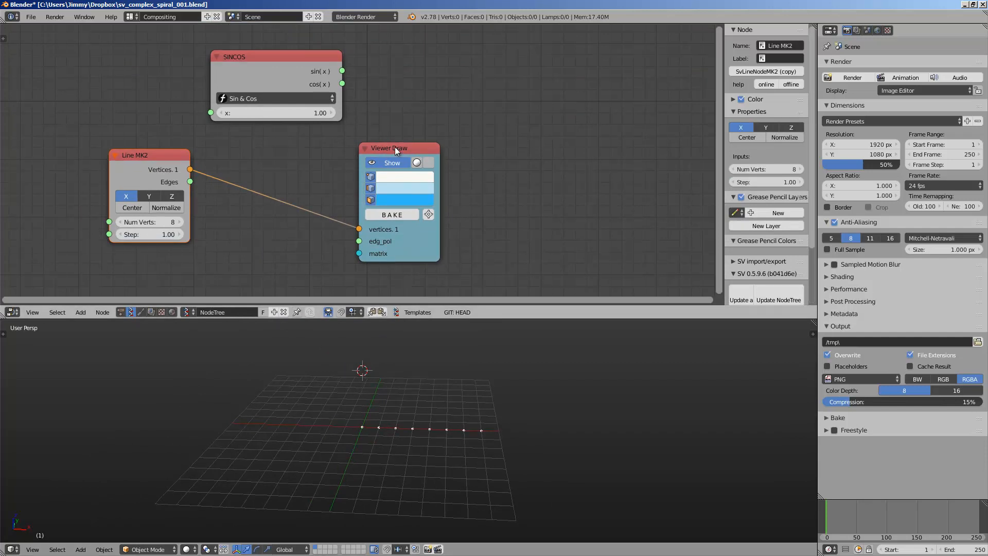
drag(395, 147, 437, 148)
drag(156, 161, 139, 178)
Try the line along the X, Y and Z axes, leaving the Line MK2 direction set to Z
click(154, 213)
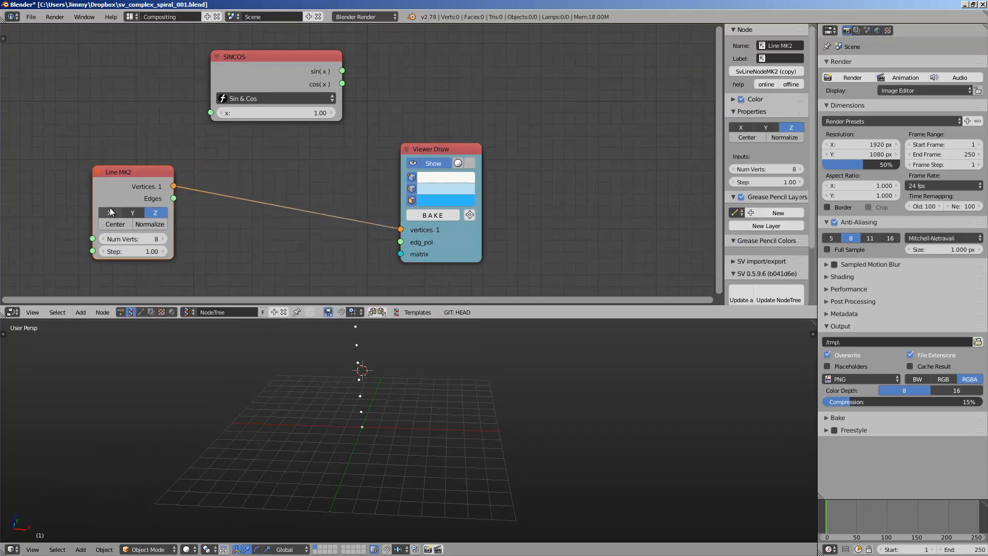
click(110, 212)
click(132, 213)
click(156, 212)
middle_drag(487, 403, 419, 350)
Rearrange the SINCOS, Line MK2 and Viewer Draw nodes to make room for another input node
drag(140, 182, 119, 191)
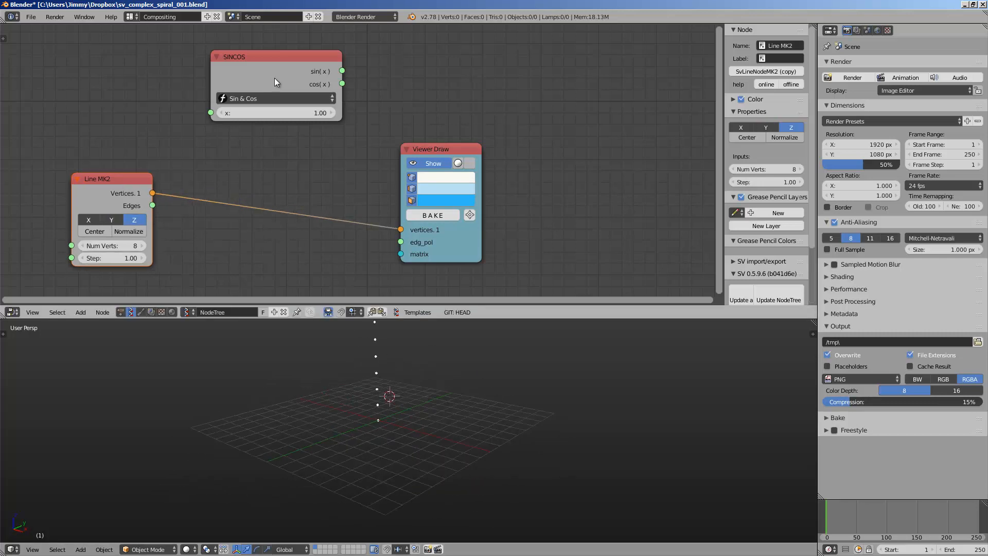
drag(273, 78, 387, 69)
drag(445, 155, 526, 184)
drag(134, 188, 243, 200)
scroll(362, 73, down, 1)
middle_drag(363, 73, 329, 78)
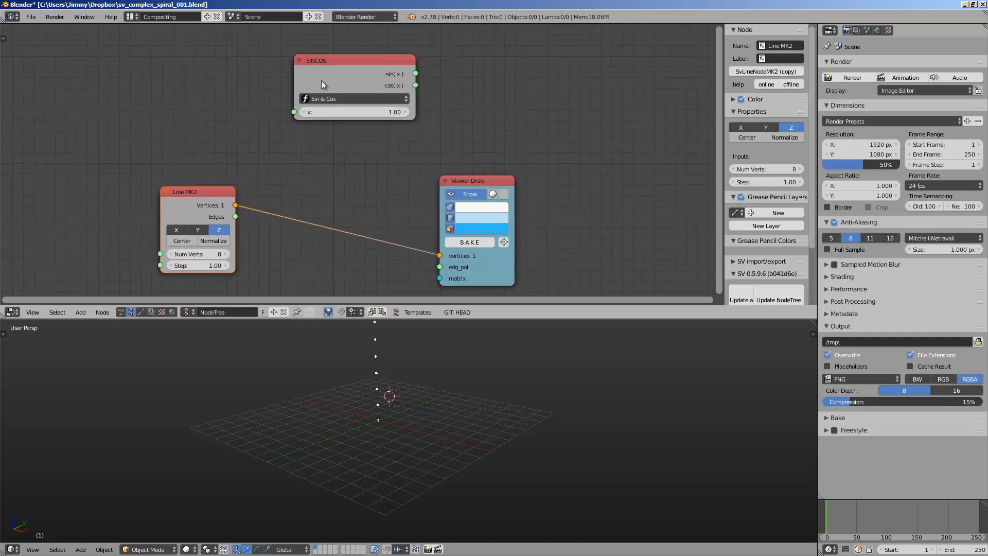
drag(321, 81, 284, 60)
mouse_move(184, 191)
mouse_down()
mouse_move(199, 174)
mouse_move(188, 176)
mouse_up()
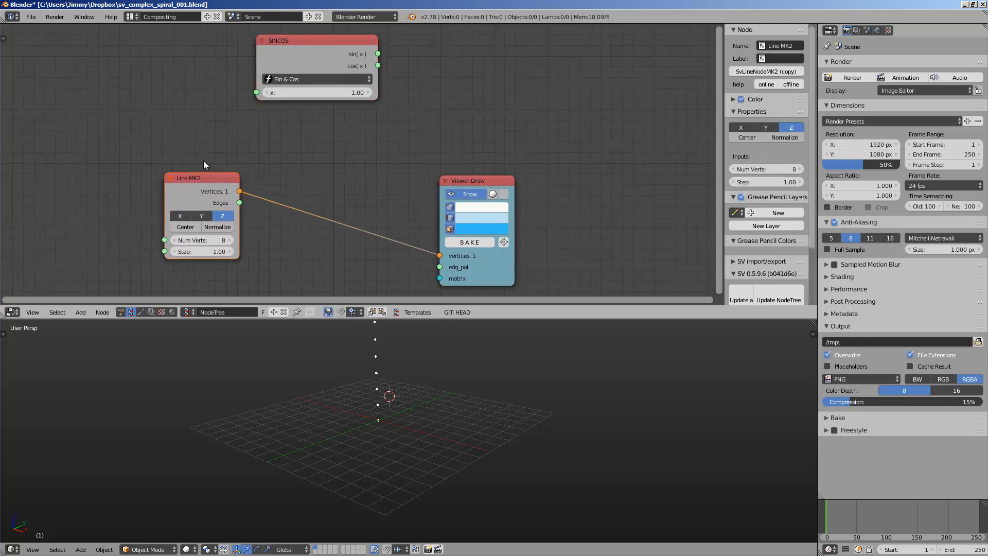
Add a Range Float node before the SINCOS node, switch it to Count mode, and move Line MK2 clear of it
key(space)
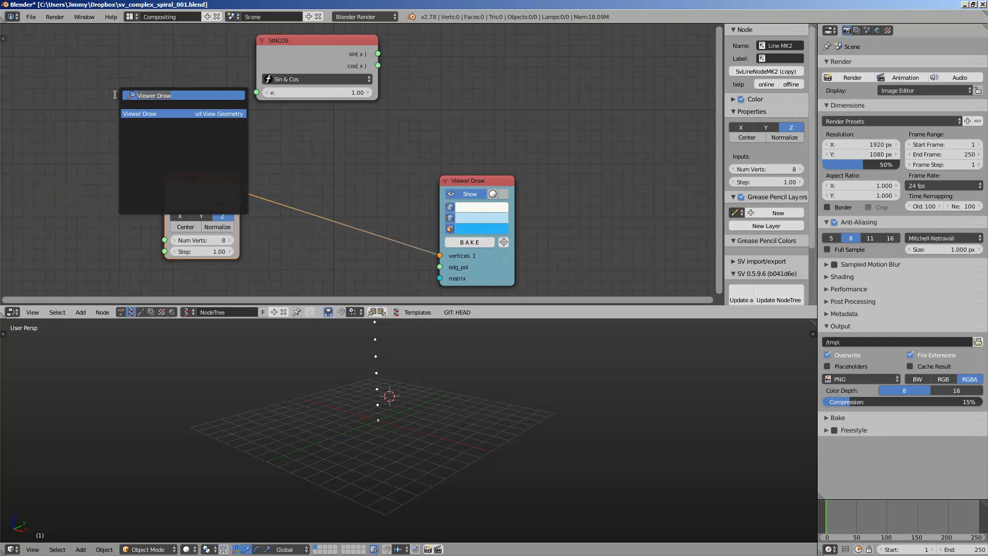
text(range)
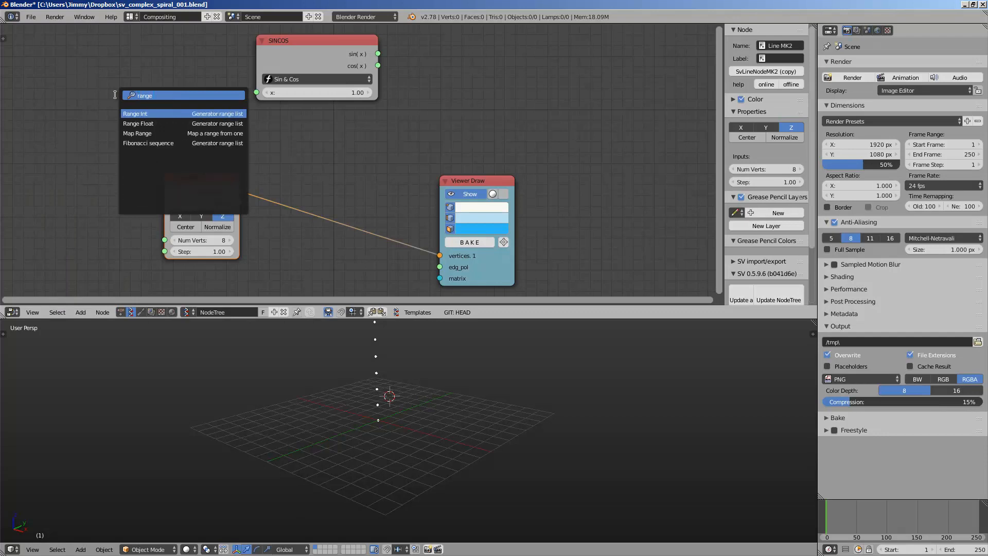
key(Down)
key(Return)
click(110, 84)
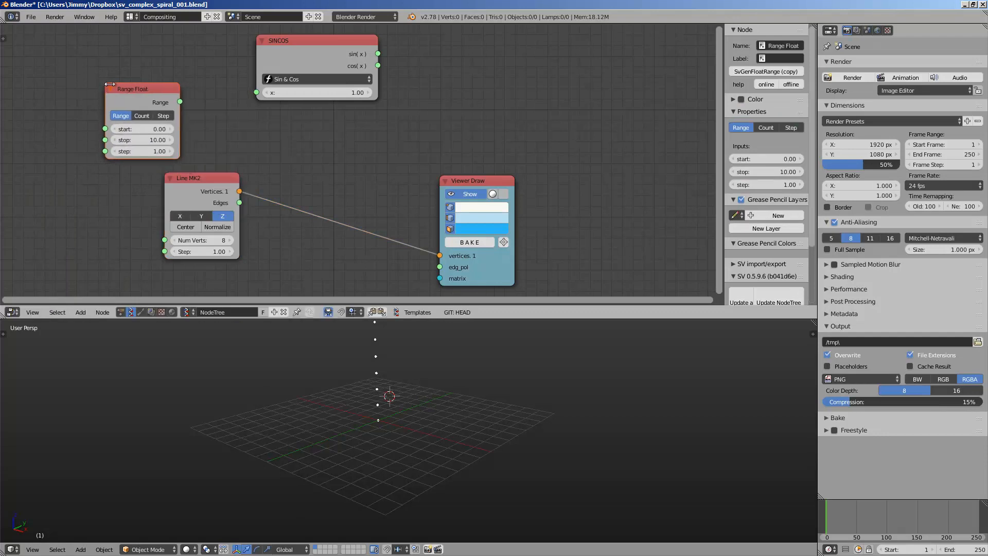
click(138, 116)
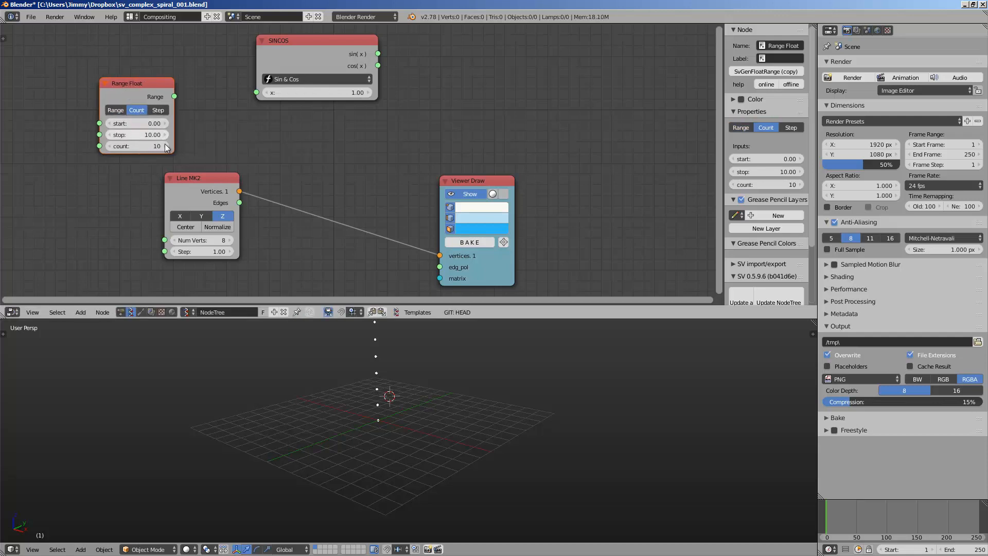
drag(191, 179, 213, 181)
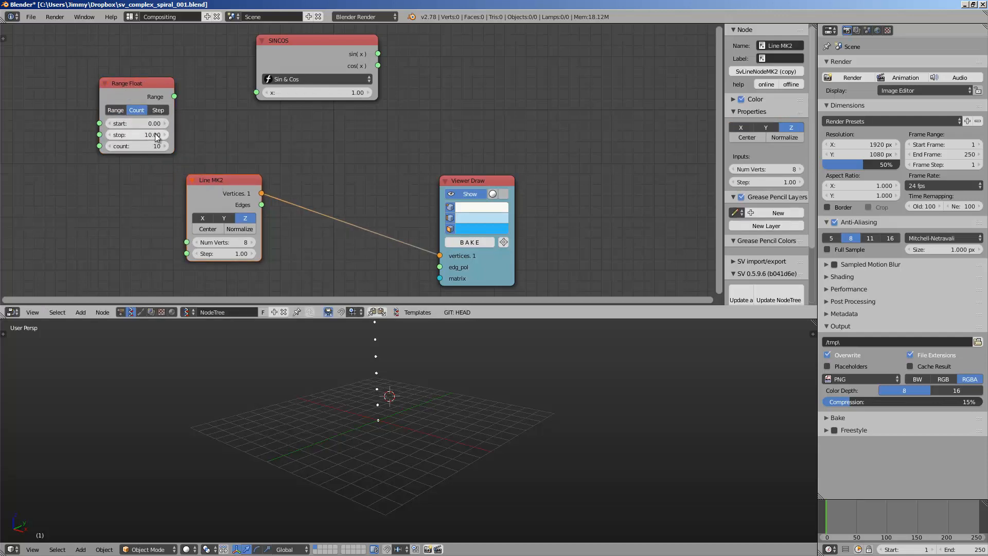
middle_drag(68, 137, 108, 134)
key(shift+a)
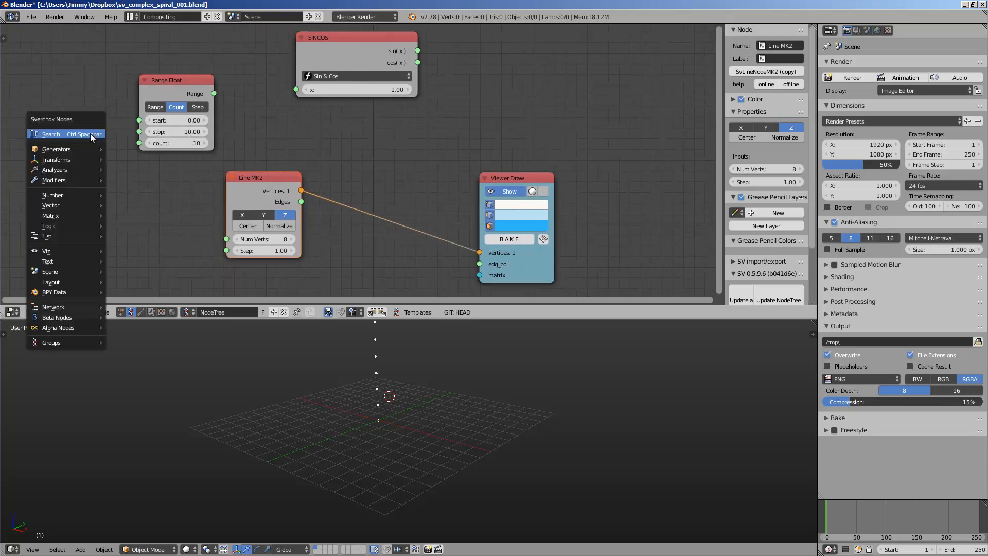
click(89, 133)
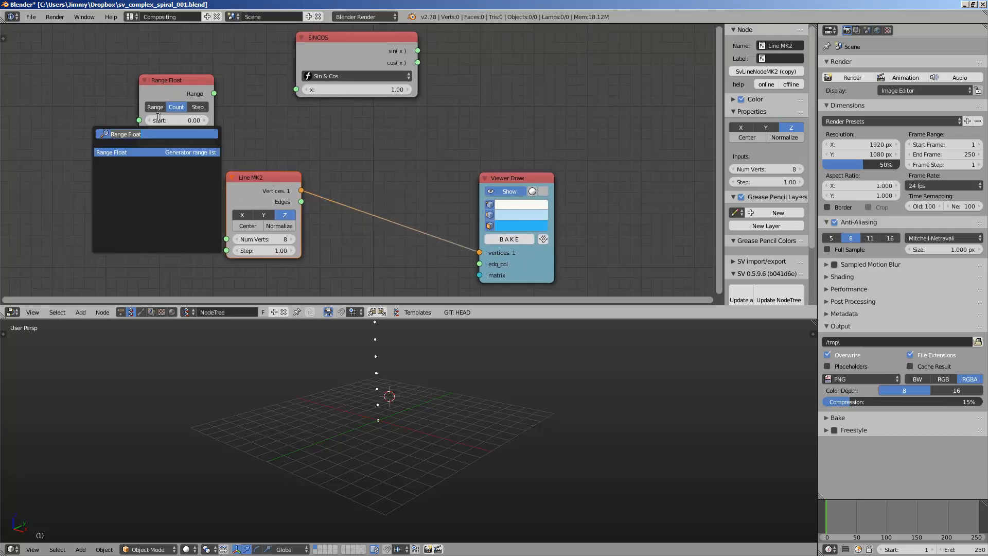
Connect the Range Float output to the x input of SINCOS and shift Line MK2 away from them
drag(195, 96, 209, 71)
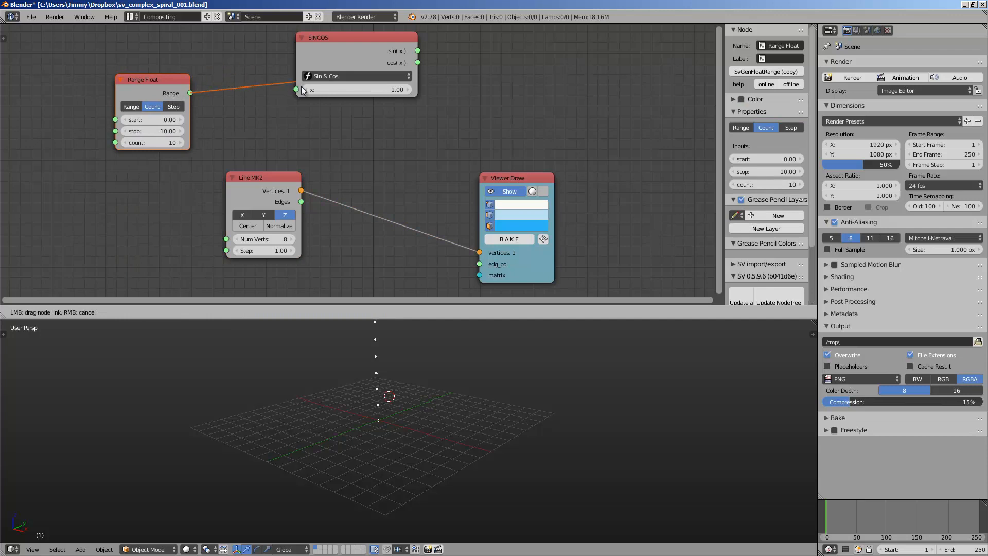
drag(301, 86, 299, 88)
drag(268, 177, 252, 184)
middle_drag(398, 183, 371, 201)
scroll(368, 188, down, 1)
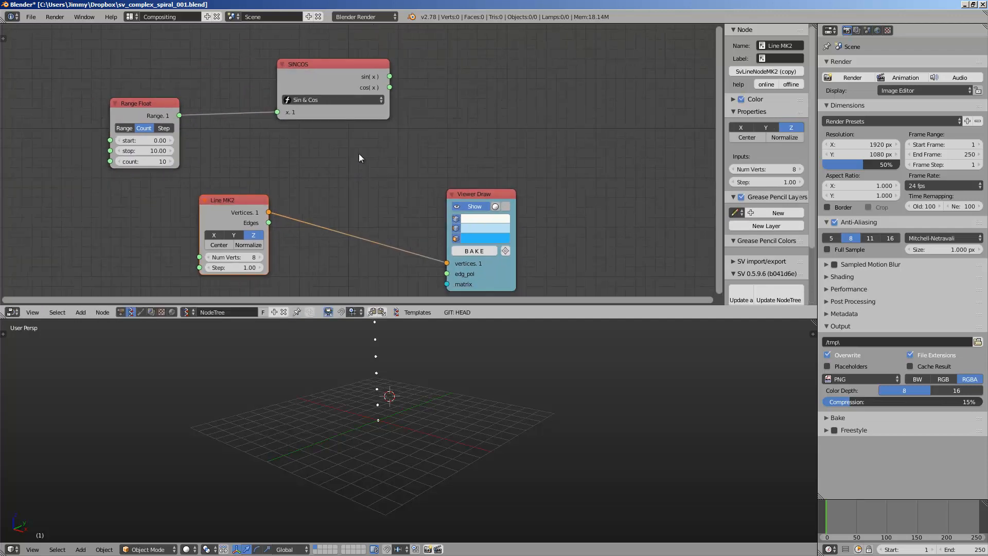
Move SINCOS closer to Range Float, set the Viewer Draw node further away, and save the file over the existing one
drag(319, 46, 262, 100)
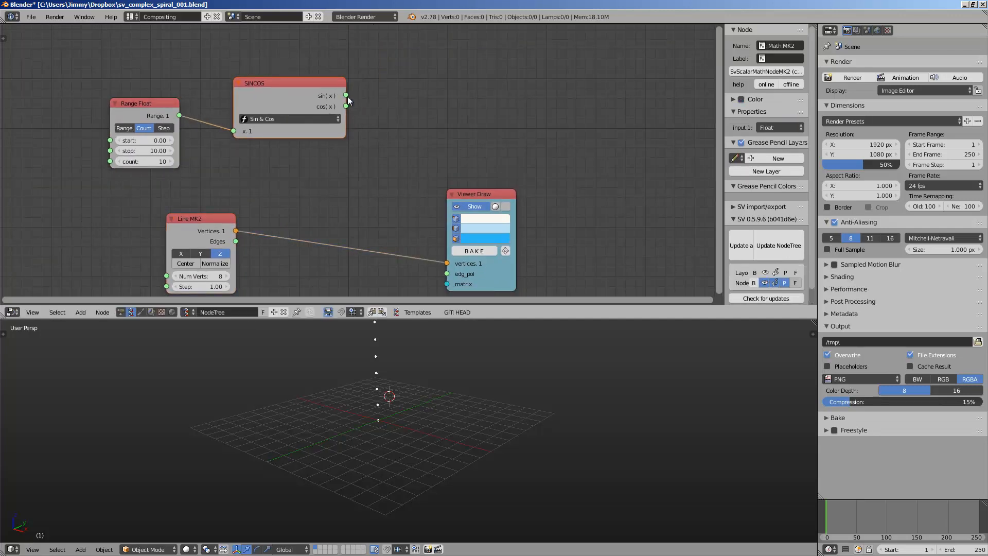
mouse_move(347, 96)
mouse_down()
mouse_move(399, 64)
mouse_move(342, 88)
mouse_up()
drag(468, 189, 513, 179)
key(ctrl+s)
click(519, 182)
scroll(452, 393, down, 2)
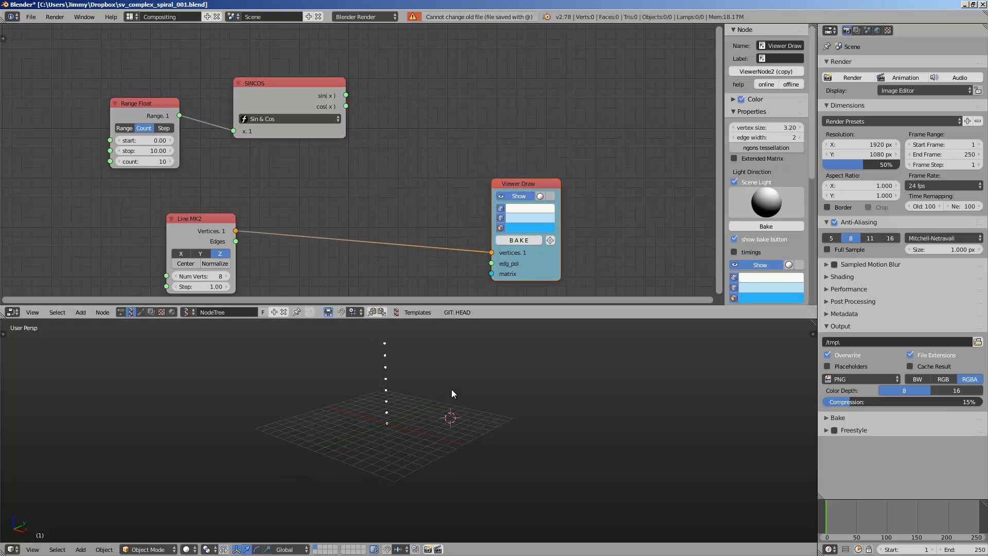
scroll(452, 394, up, 2)
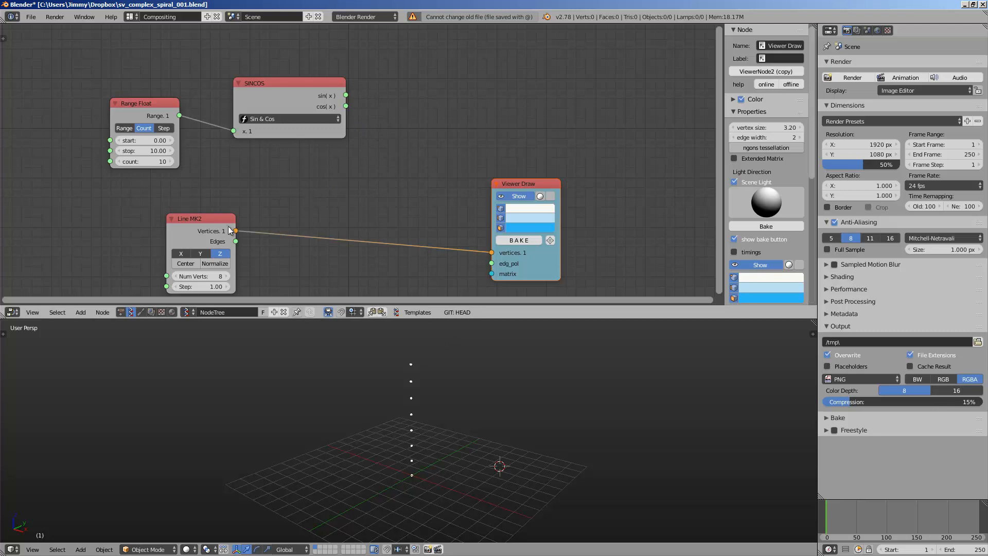
Spread Line MK2 and Viewer Draw apart, then duplicate Viewer Draw and place the copy level with SINCOS
drag(228, 227, 280, 210)
drag(318, 171, 325, 168)
drag(506, 183, 537, 174)
drag(216, 218, 178, 214)
drag(535, 179, 546, 202)
key(shift+d)
click(467, 69)
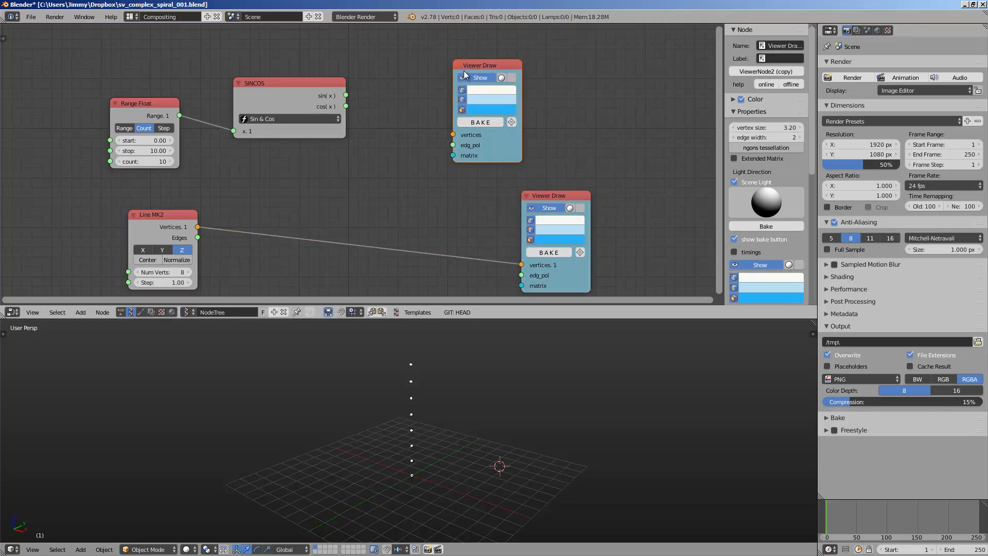
drag(465, 75, 491, 70)
Add a Vector in node after SINCOS and connect sin( x ) to its X and cos( x ) to its Y
key(shift+a)
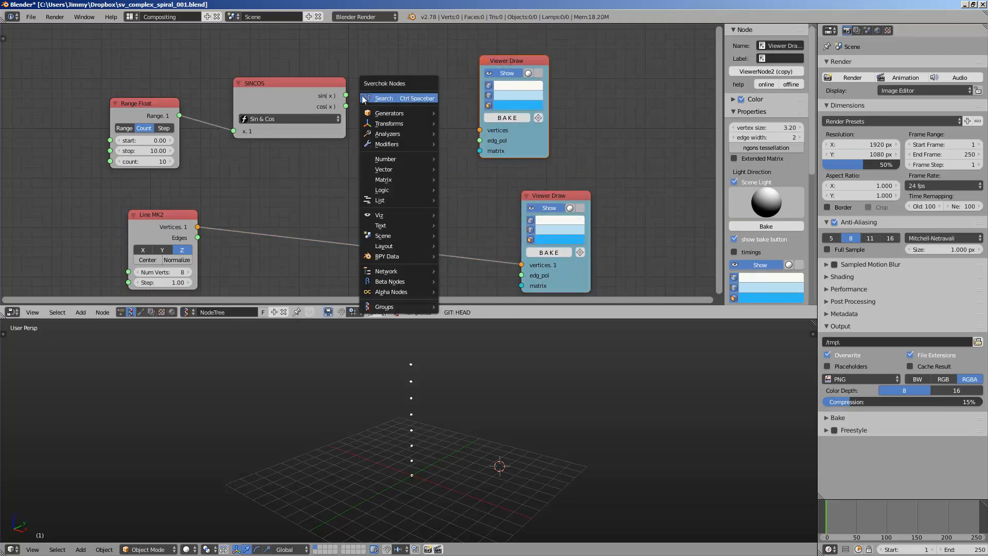
key(shift+a)
click(387, 94)
text(vec)
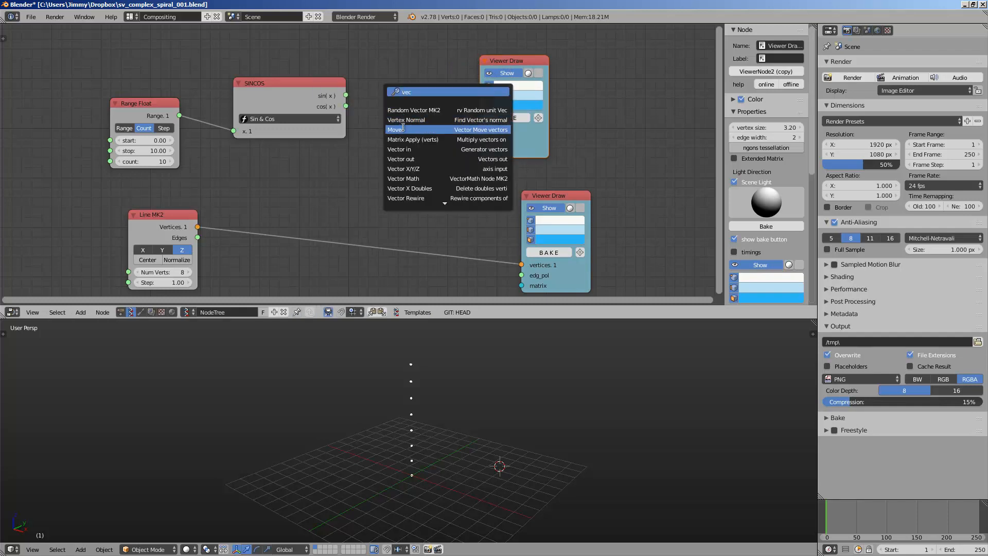
click(399, 149)
click(381, 85)
drag(346, 95, 377, 123)
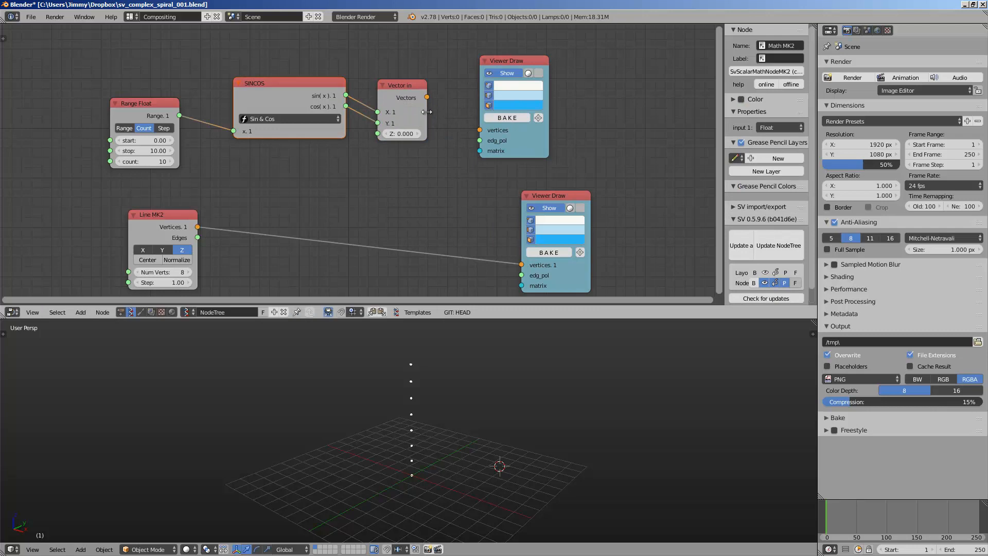
Space SINCOS and Vector in apart and connect the Vectors output to the vertices input of the duplicated Viewer Draw
drag(314, 91, 285, 90)
drag(394, 100, 480, 130)
scroll(452, 408, up, 2)
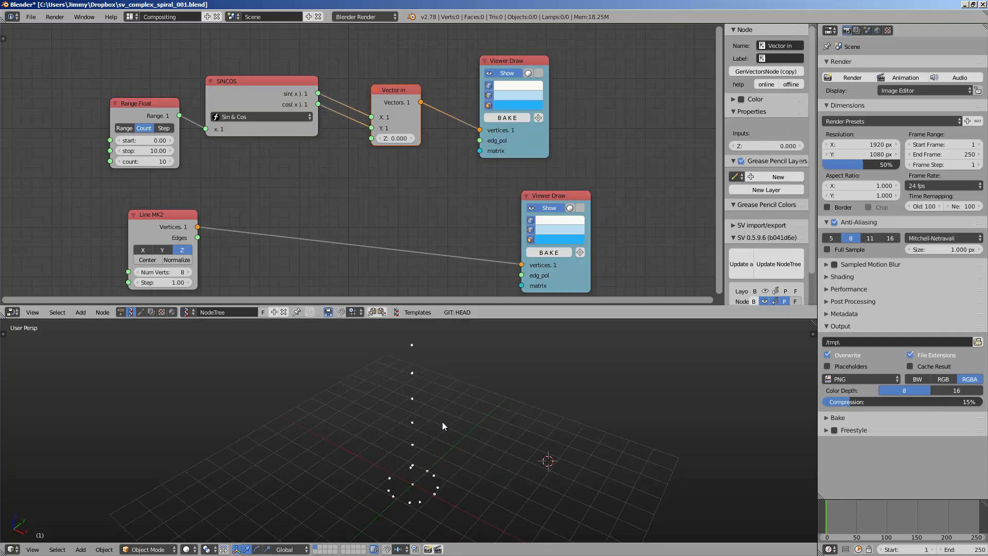
shift+middle_drag(443, 422, 440, 381)
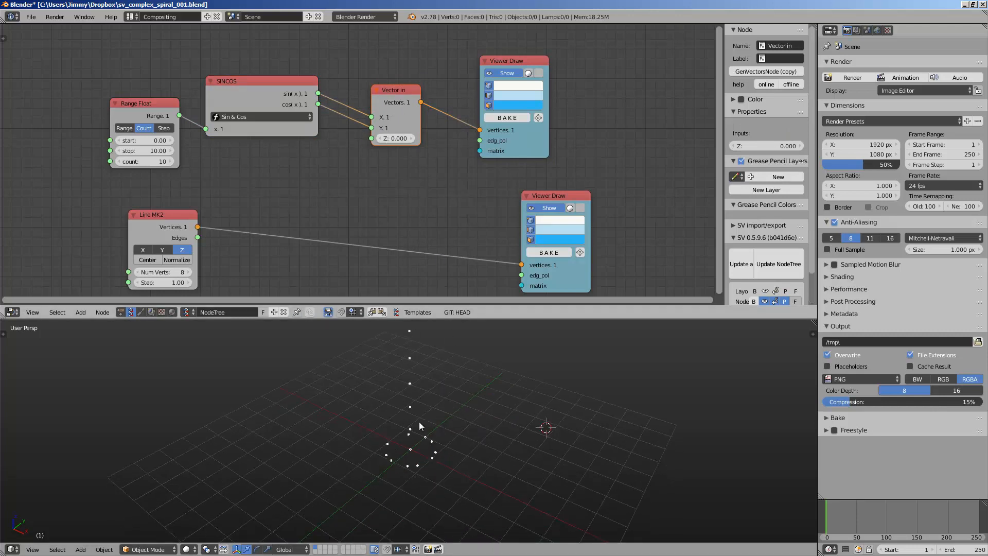
Raise the Range Float count to 42
drag(156, 162, 221, 159)
middle_drag(347, 218, 348, 202)
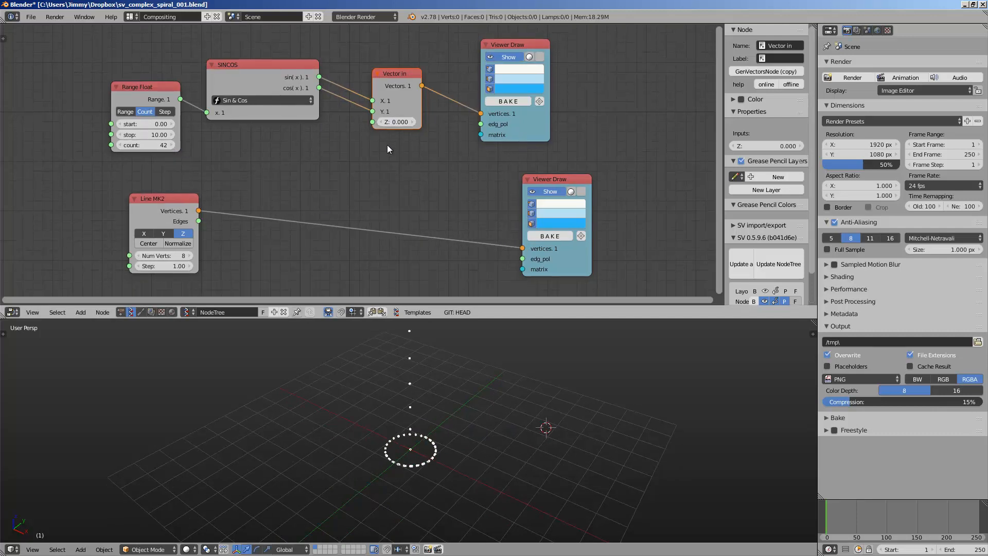
drag(200, 211, 220, 215)
middle_drag(415, 382, 447, 380)
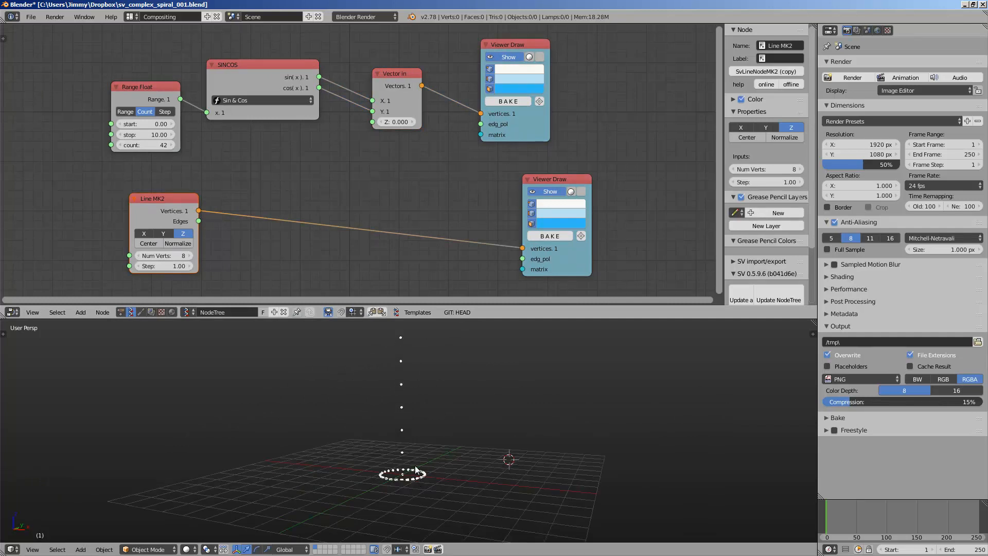
Lower the Line MK2 node and move its Viewer Draw further away to free space between them
drag(169, 199, 164, 203)
middle_drag(228, 213, 218, 186)
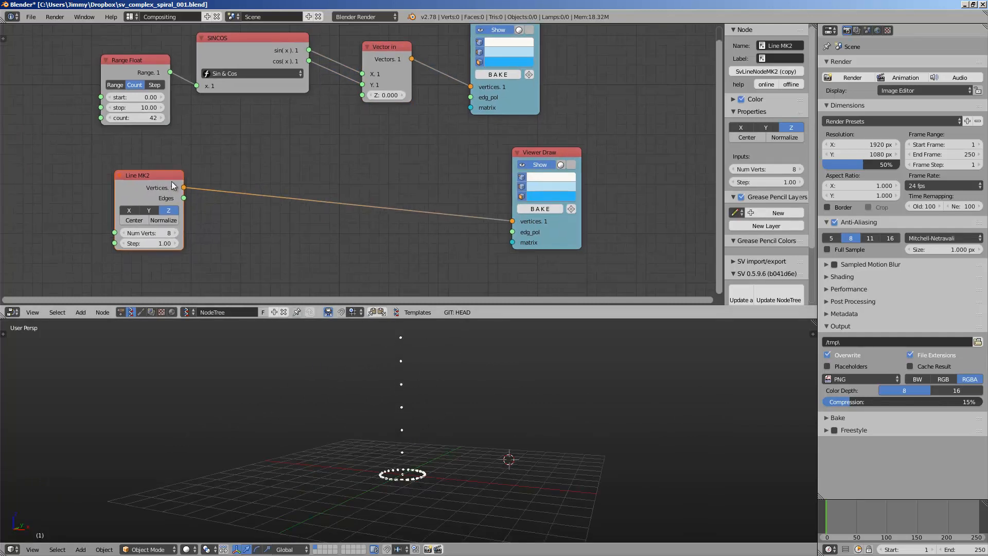
mouse_move(172, 182)
mouse_down()
mouse_move(170, 209)
mouse_move(148, 207)
mouse_up()
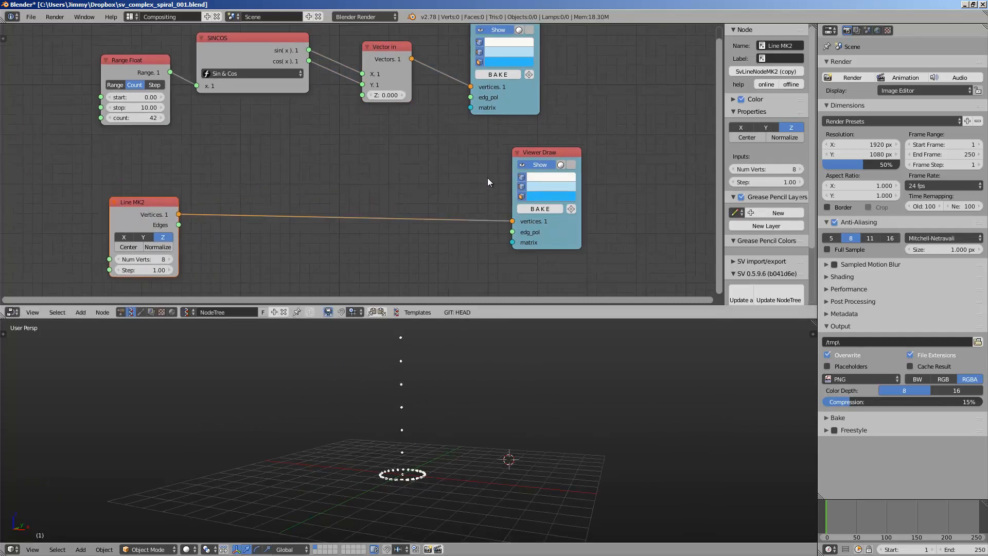
drag(536, 155, 559, 156)
key(shift+a)
click(260, 160)
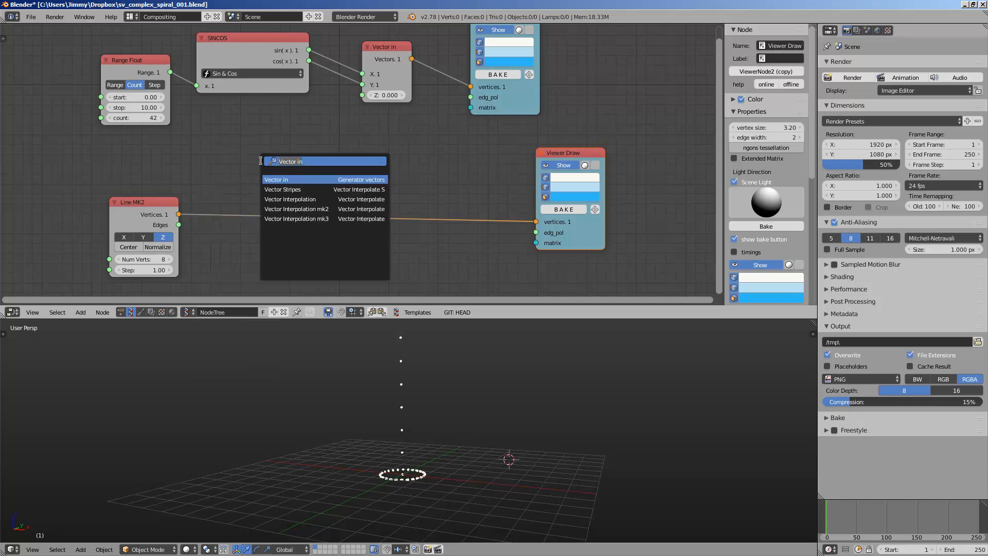
text(range)
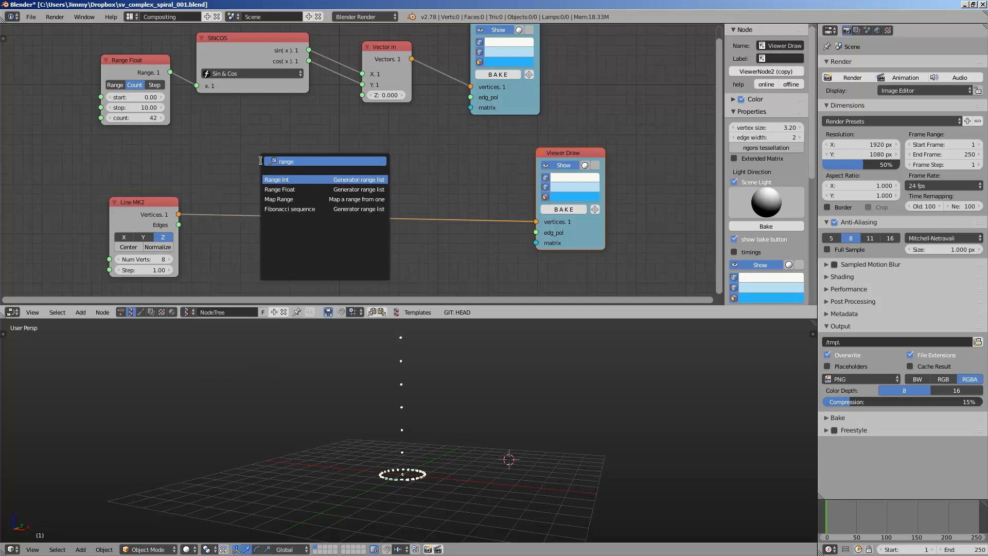
key(Down)
Connect the Range Float output to the Z input of Vector in as well and raise the range count to 55
drag(150, 64, 162, 94)
drag(254, 91, 365, 95)
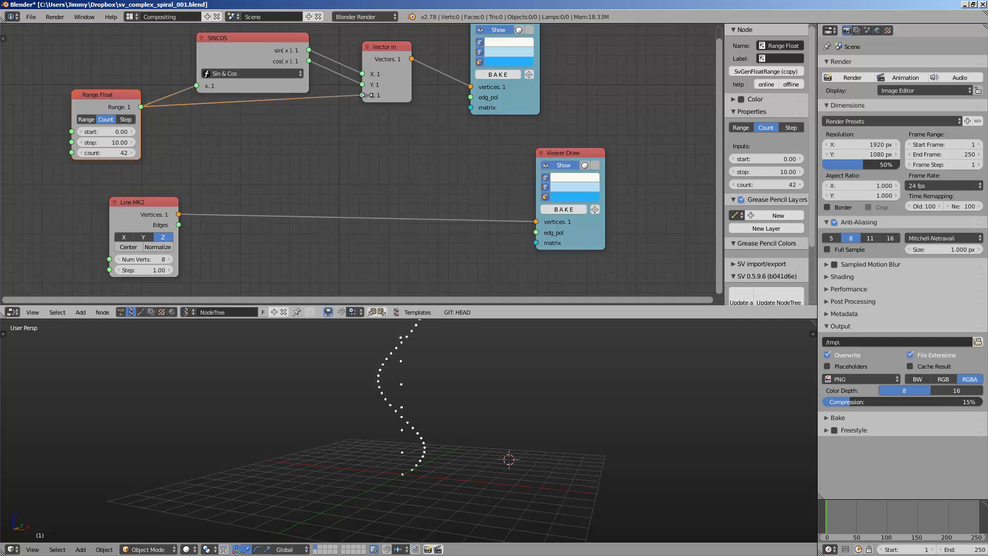
mouse_move(446, 434)
middle_down()
mouse_move(405, 442)
mouse_move(452, 419)
middle_up()
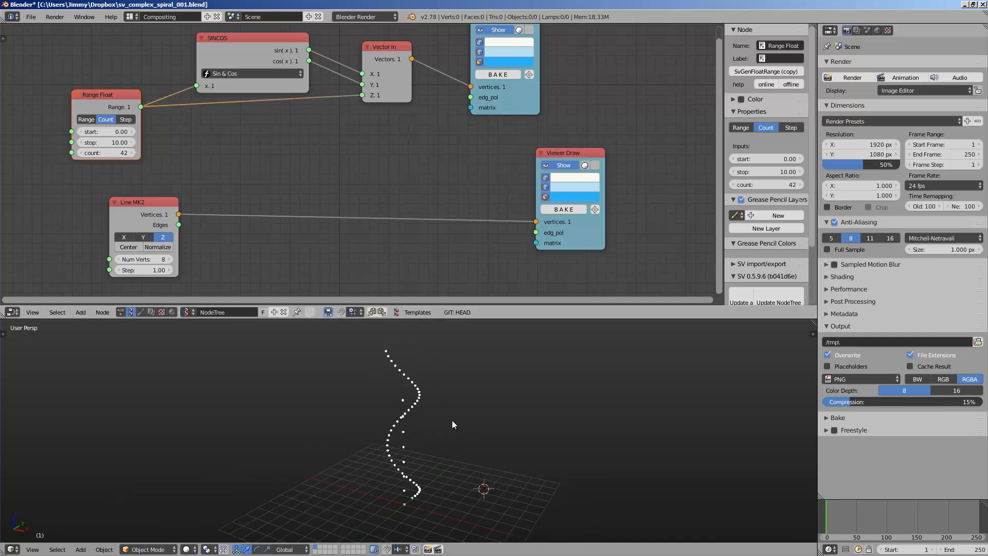
drag(122, 156, 148, 156)
middle_drag(471, 406, 389, 396)
scroll(307, 114, down, 1)
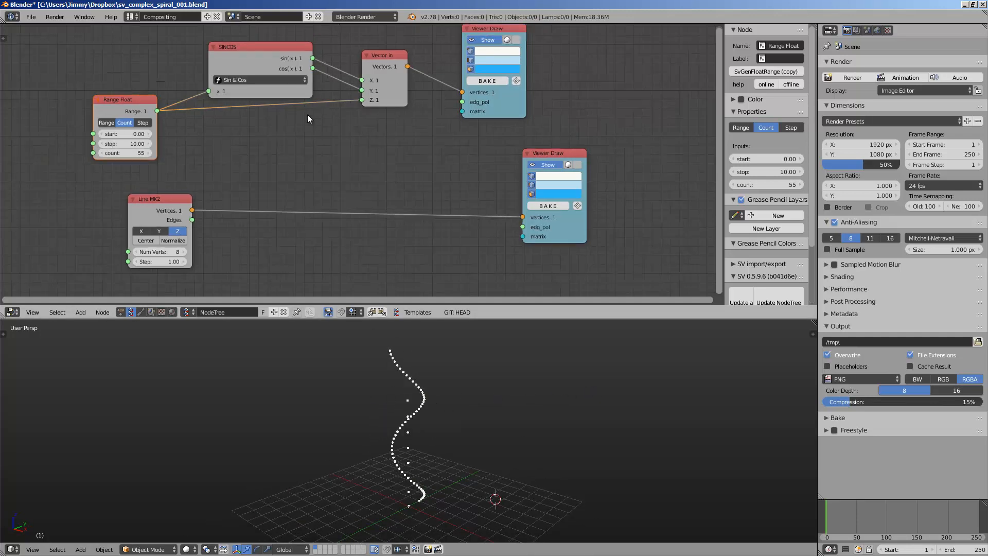
Rearrange Line MK2 and both Viewer Draw nodes to leave room for another node after Vector in
drag(157, 198, 124, 211)
middle_drag(479, 137, 457, 137)
drag(484, 114, 531, 107)
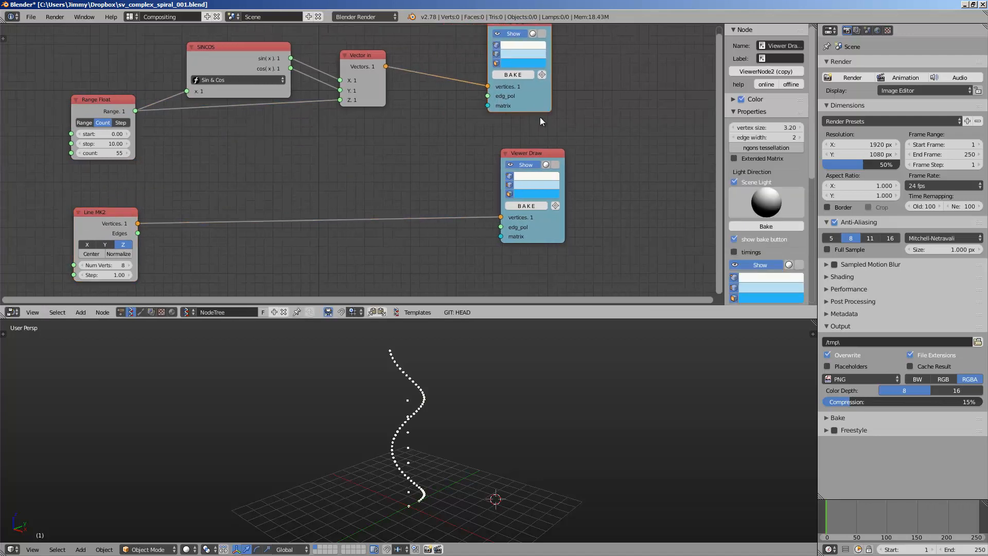
click(530, 163)
click(532, 165)
drag(536, 154, 602, 159)
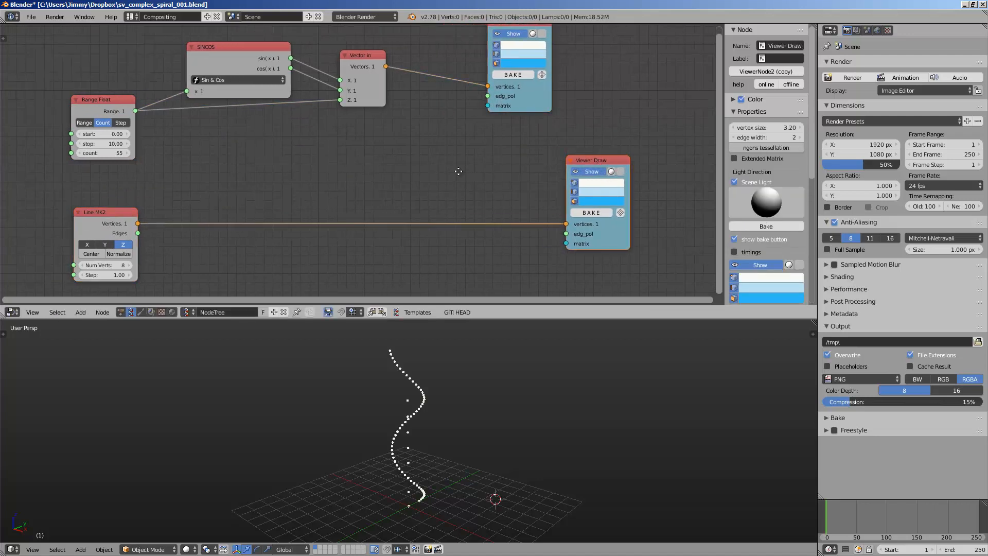
middle_drag(456, 170, 374, 148)
scroll(422, 113, up, 1)
middle_drag(443, 83, 476, 86)
scroll(475, 86, down, 1)
Add a Vector Rewire node and insert it on the link between Vector in and its Viewer Draw
key(shift+a)
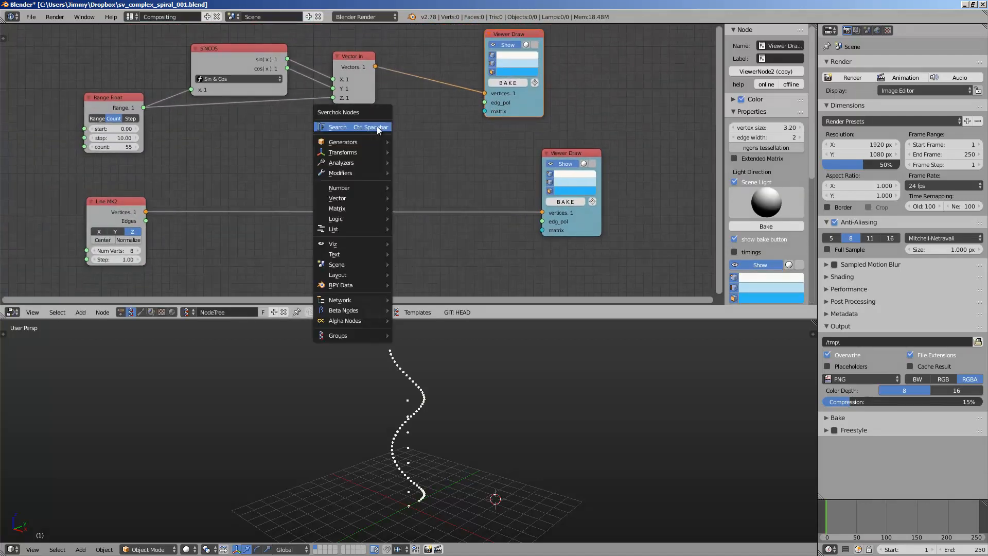
click(375, 126)
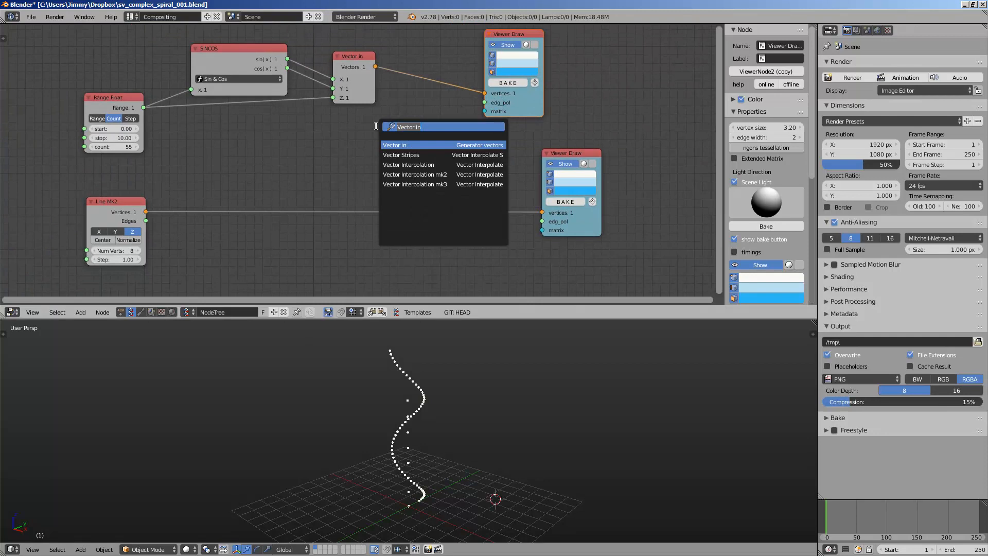
text(vector)
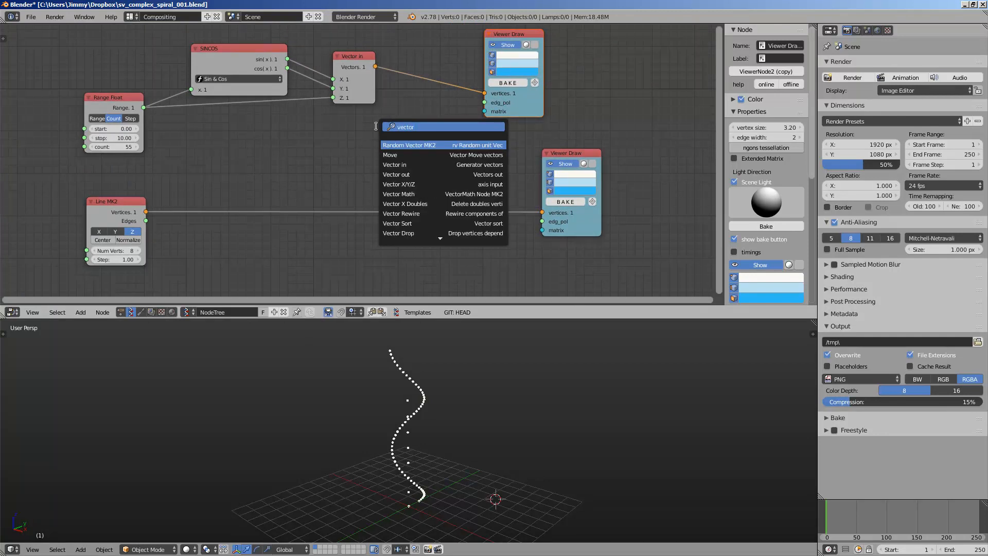
text( re)
key(Return)
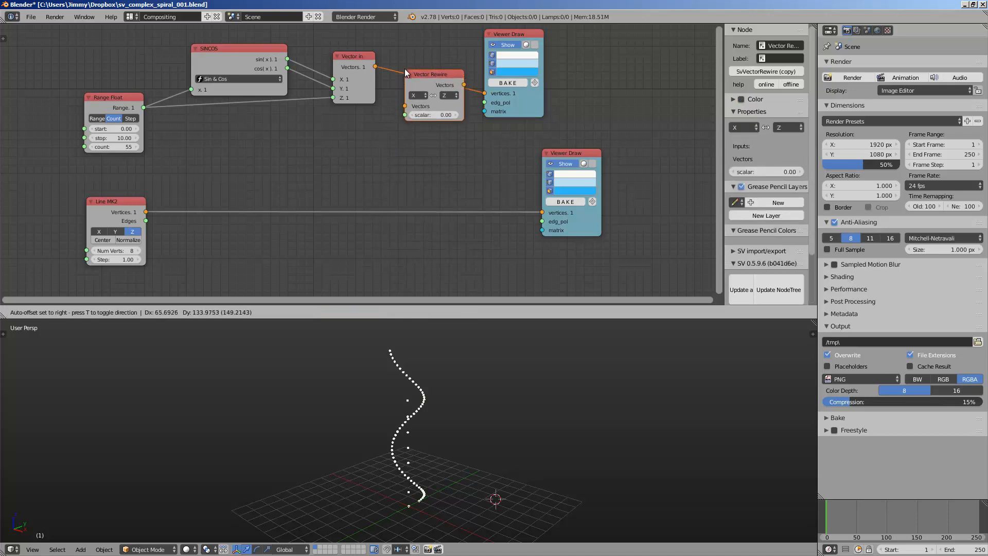
click(410, 71)
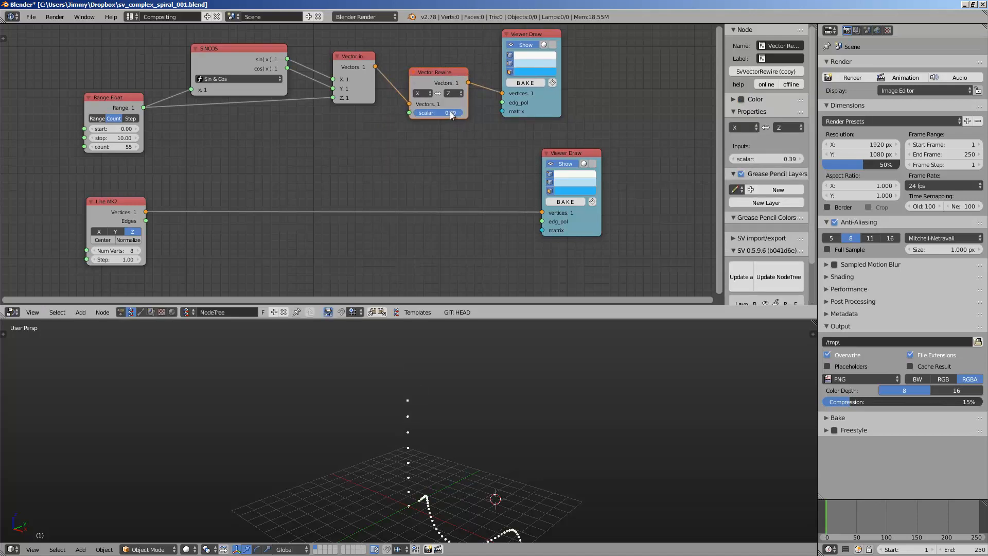
Set the Vector Rewire scalar to -0.09 and change its first component from X to Scalar, keeping Z as the second
scroll(429, 102, down, 1)
middle_drag(453, 362, 515, 461)
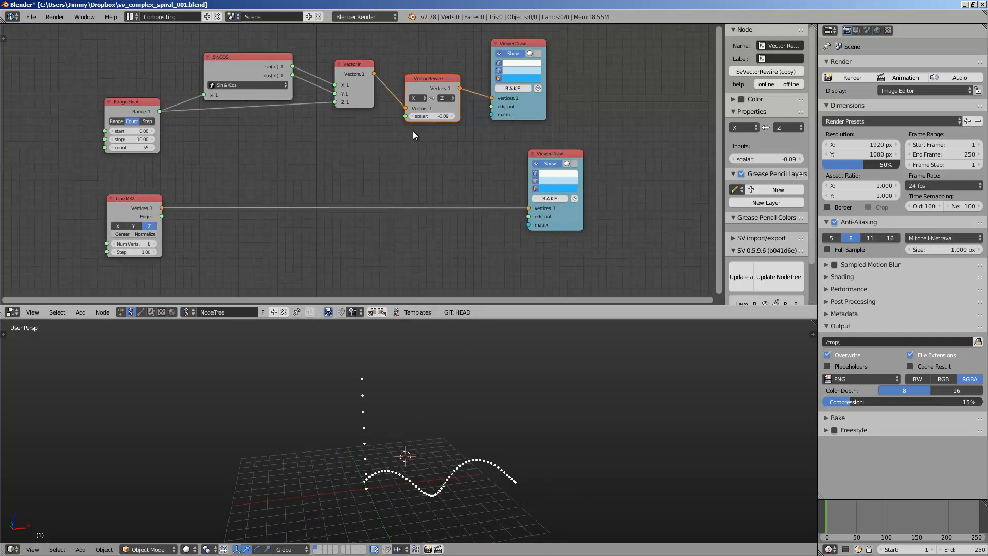
click(417, 99)
click(421, 64)
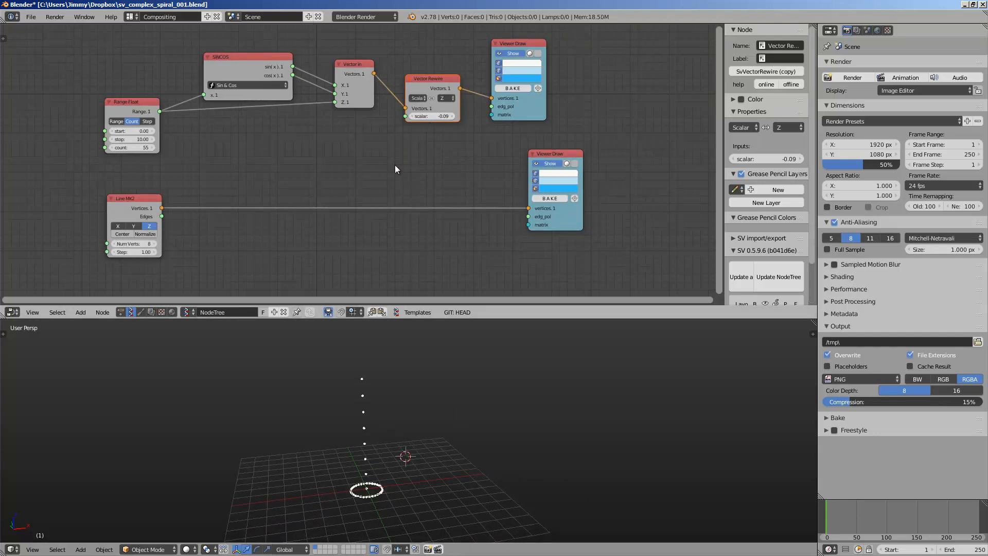
Move Line MK2 down, duplicate the Range Float node into the gap, and connect the copy to Vector Rewire's scalar input
drag(145, 199, 136, 231)
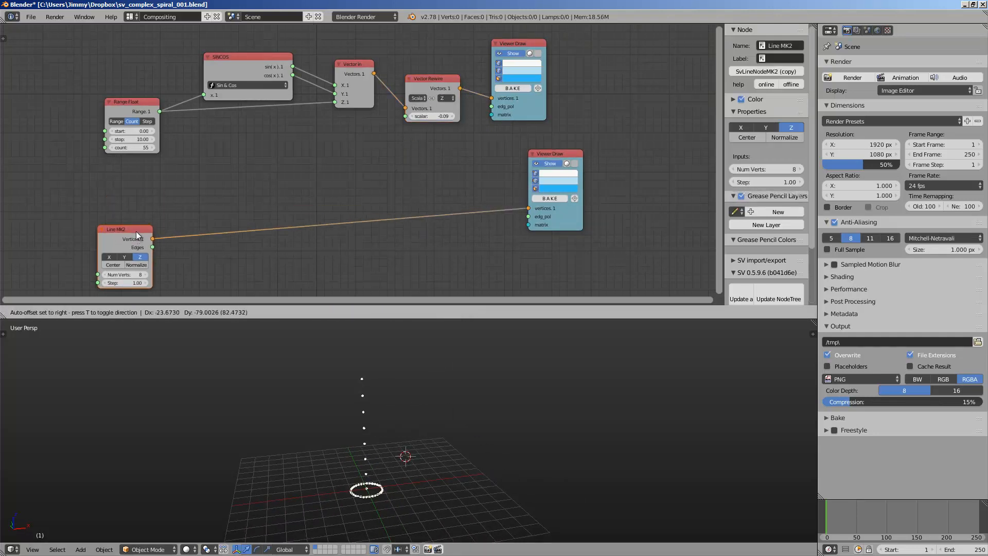
click(138, 105)
key(shift+d)
click(268, 166)
drag(291, 171, 405, 116)
scroll(232, 126, up, 2)
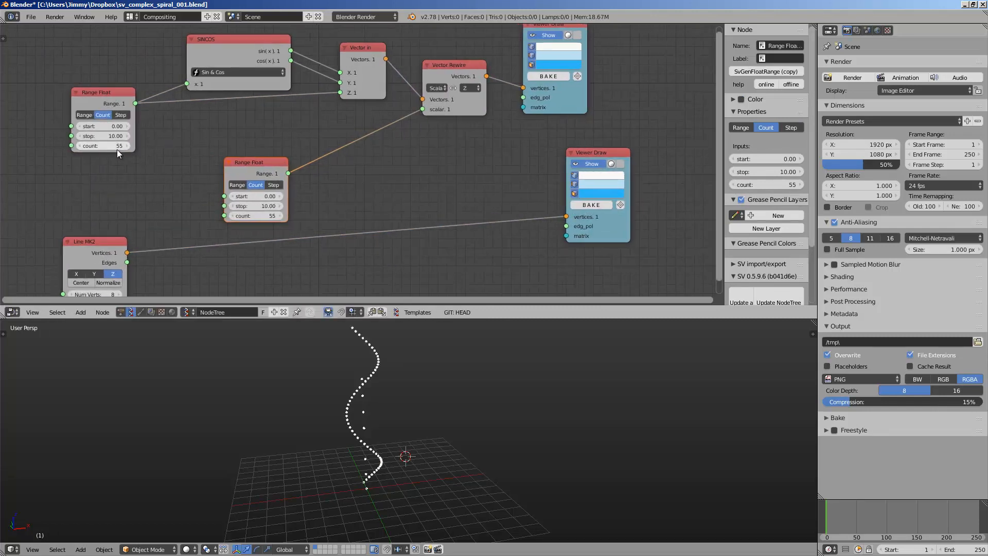
Raise the count of the Range Float node that feeds SINCOS to 62
scroll(328, 339, down, 2)
shift+middle_drag(329, 340, 321, 363)
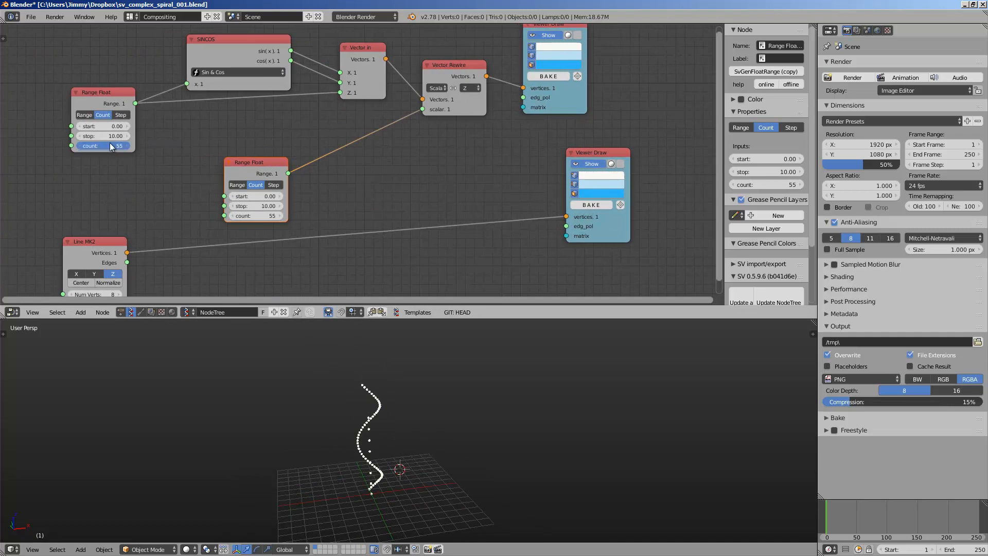
mouse_move(110, 144)
mouse_down()
mouse_move(155, 135)
mouse_move(105, 136)
mouse_move(126, 137)
mouse_move(114, 137)
mouse_up()
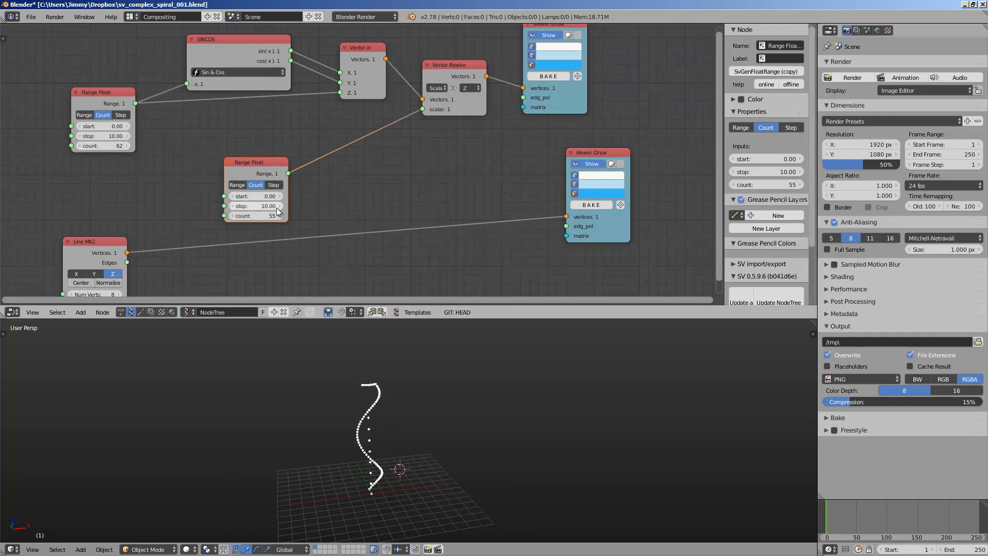
Set the count of the Range Float feeding Vector Rewire to 62 and move the two nodes closer together
mouse_move(273, 215)
mouse_down()
mouse_move(296, 213)
mouse_move(264, 216)
mouse_move(274, 210)
mouse_up()
key(ctrl+s)
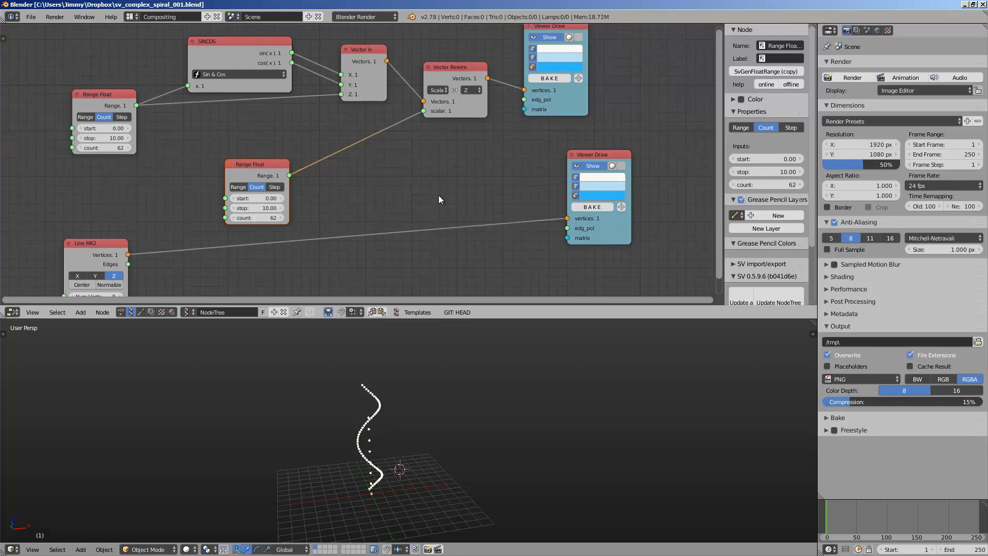
drag(242, 174, 325, 152)
drag(449, 72, 456, 70)
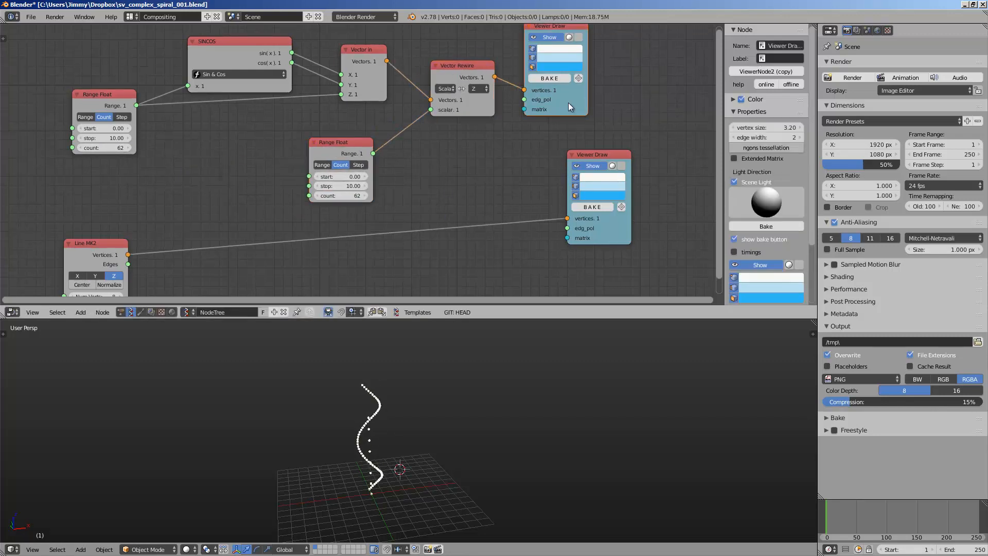
Move both Viewer Draw nodes further away from the other nodes and save over sv_complex_spiral_001.blend
drag(568, 103, 597, 101)
drag(603, 151, 615, 151)
middle_drag(510, 381, 422, 397)
scroll(449, 391, up, 3)
key(ctrl+s)
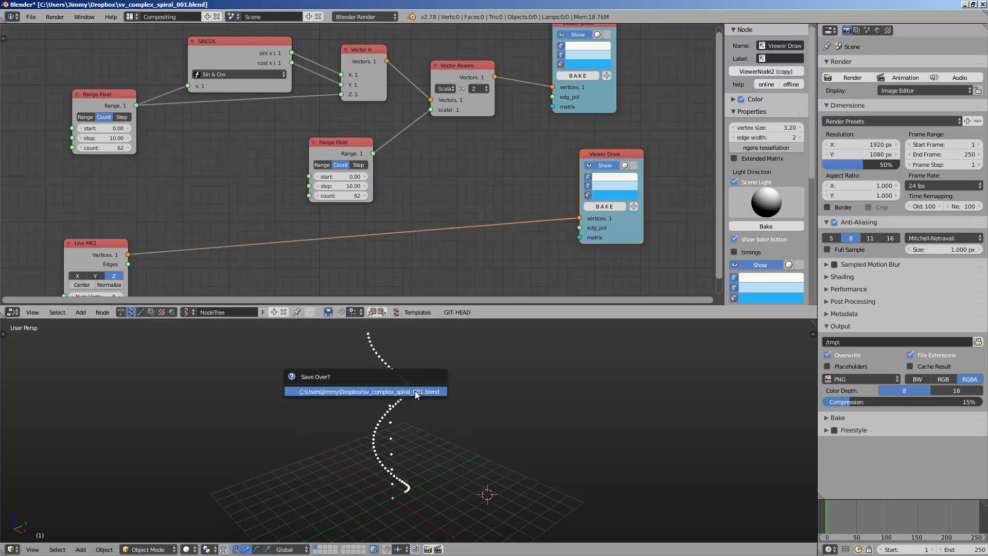
click(415, 393)
Delete the Line MK2 node and the Viewer Draw node connected to it
click(90, 243)
key(x)
click(603, 156)
key(x)
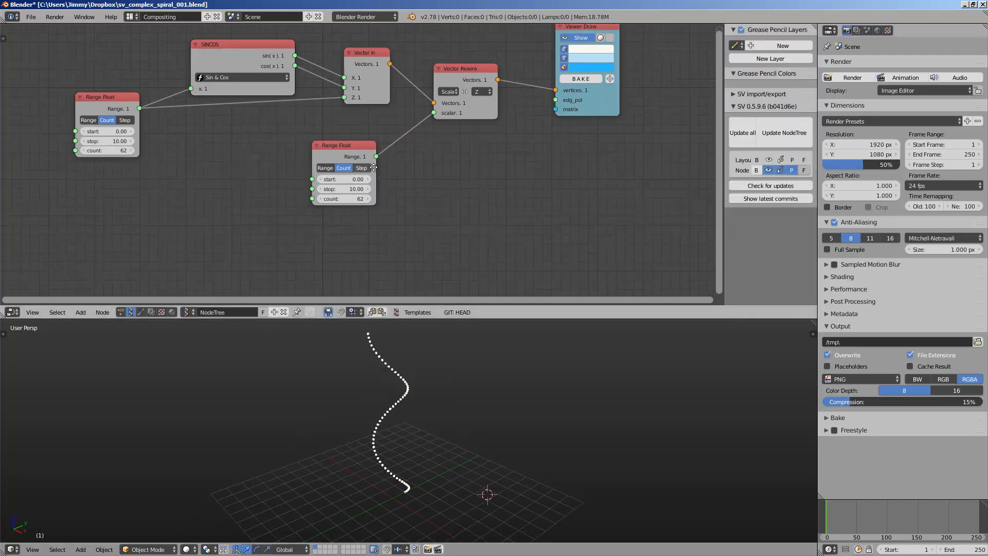
Raise the stop value of the Range Float node feeding SINCOS to 18.46
key(Home)
scroll(203, 140, up, 3)
mouse_move(201, 184)
mouse_down()
mouse_move(375, 187)
mouse_move(207, 201)
mouse_up()
key(ctrl+s)
middle_drag(207, 200, 249, 192)
click(241, 221)
drag(270, 169, 277, 169)
middle_drag(277, 168, 298, 163)
Add a scalar Math node beside the Range Float that feeds SINCOS and change its function to pi * x
key(alt+space)
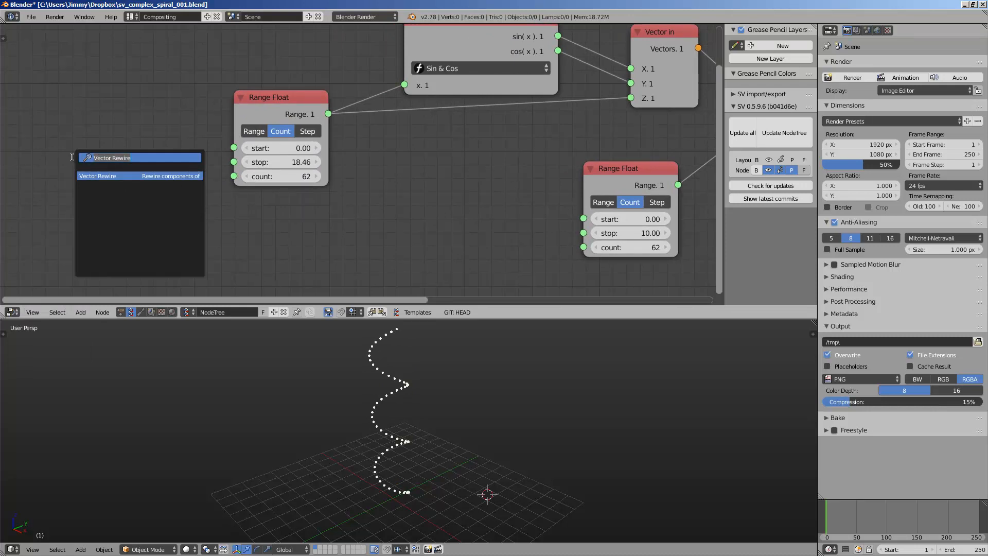
text(math)
key(Down)
key(Down)
key(Return)
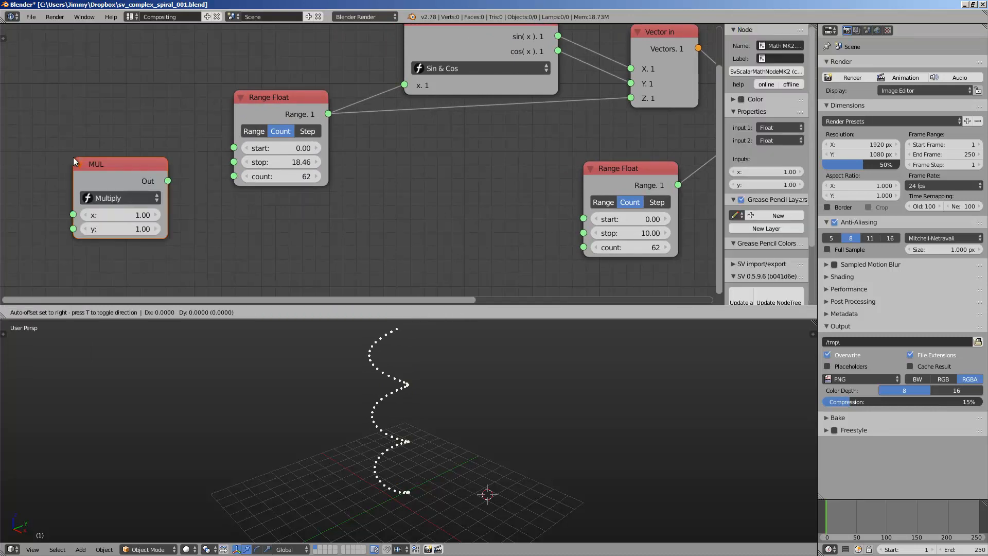
click(73, 157)
click(145, 198)
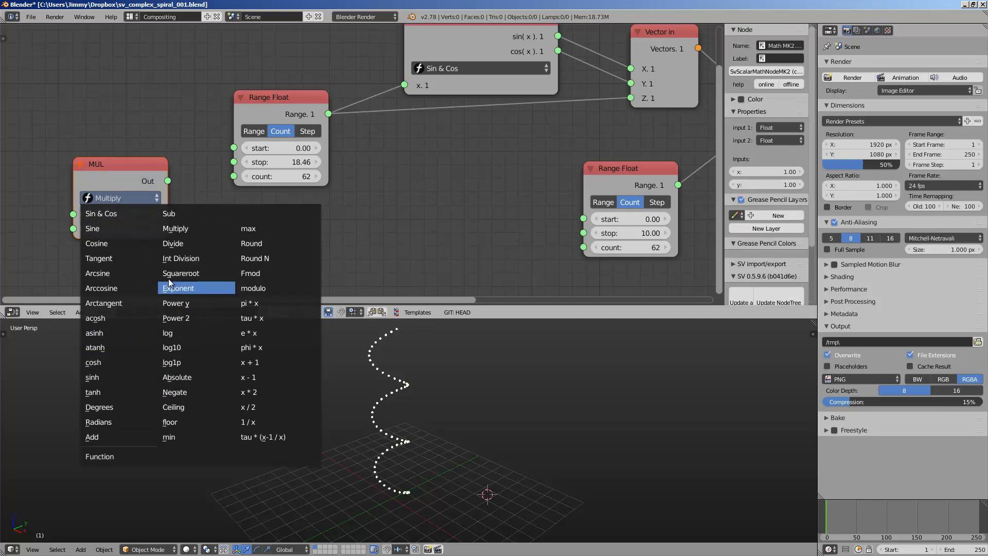
click(260, 303)
drag(132, 193, 131, 180)
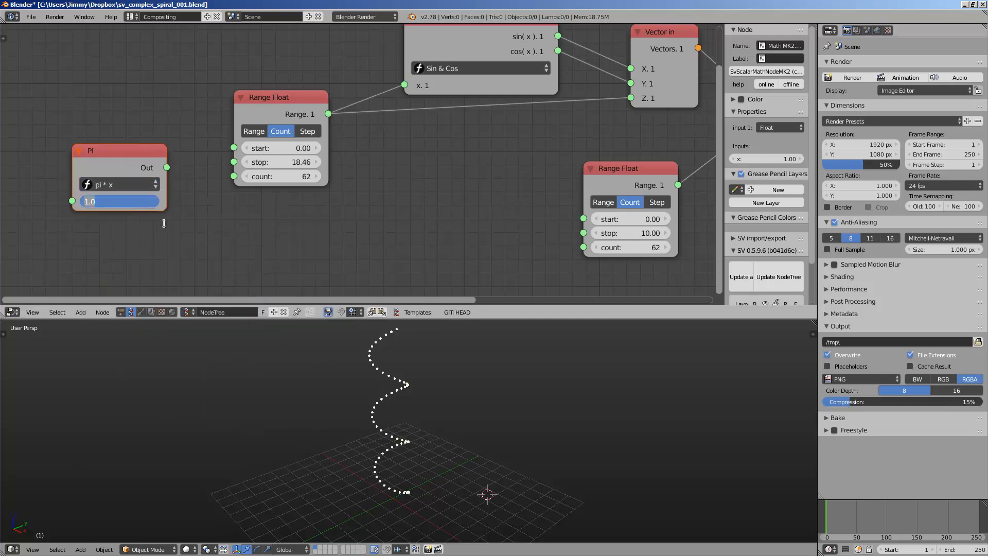
Set the pi * x node's x to 2 and connect its output to the stop input of the SINCOS Range Float
double_click(98, 200)
text(2)
key(Return)
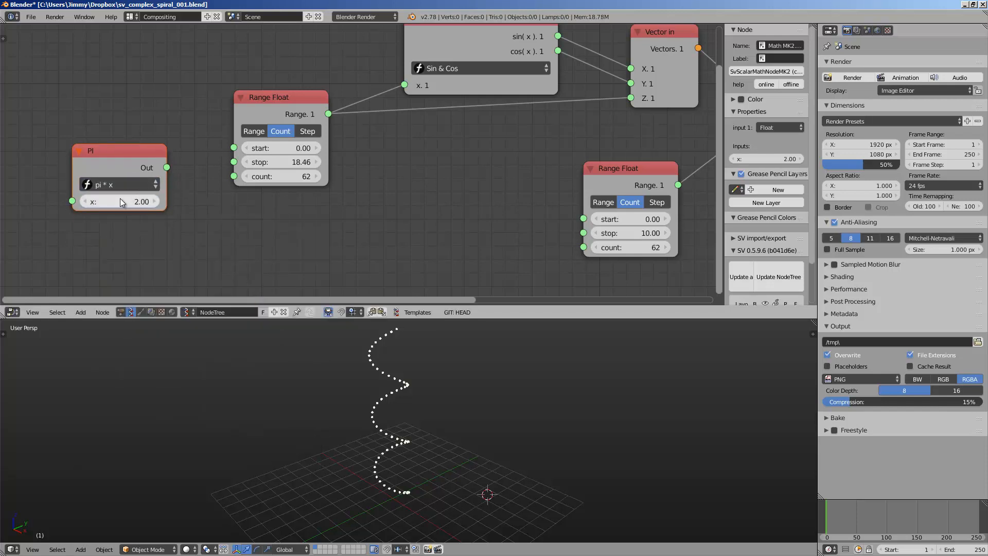
drag(168, 162, 234, 162)
Examine the spiral's points from the top in orthographic projection and from an angle
middle_drag(462, 440, 509, 489)
click(32, 549)
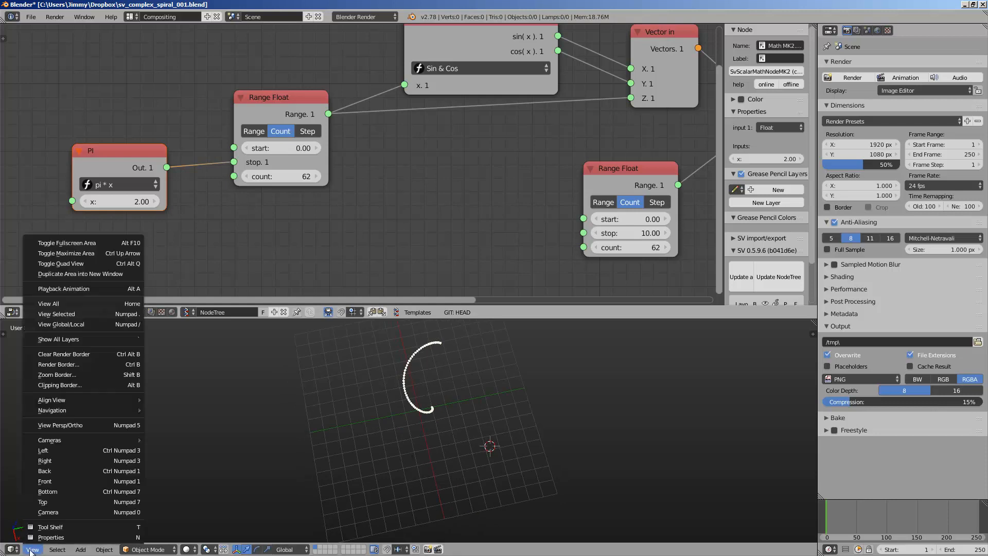
click(68, 501)
middle_drag(338, 469, 360, 484)
click(33, 549)
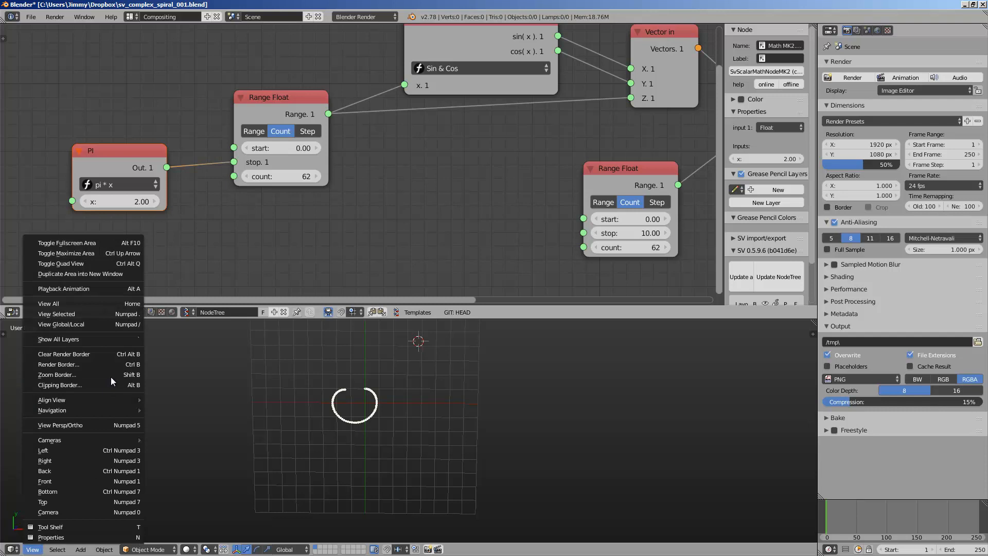
click(102, 425)
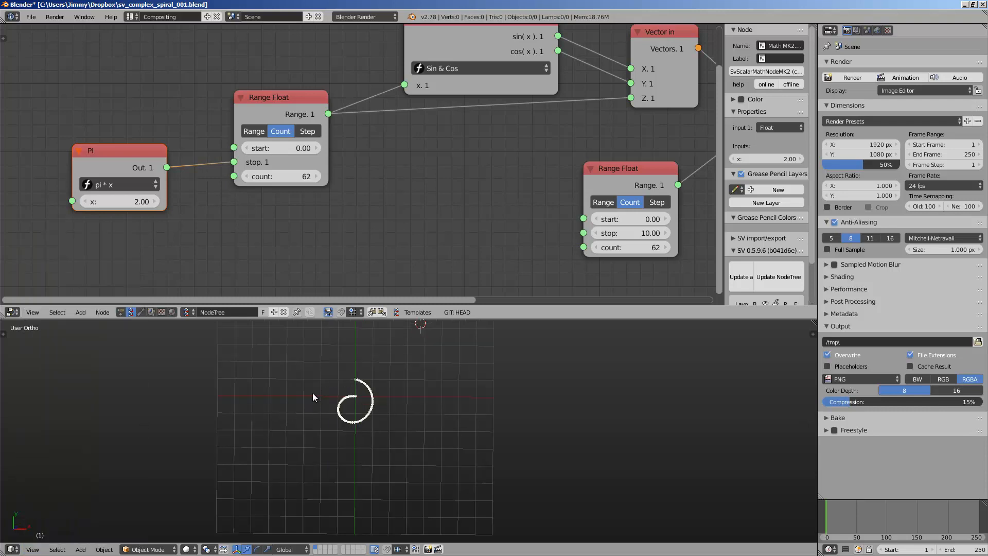
middle_drag(363, 397, 365, 427)
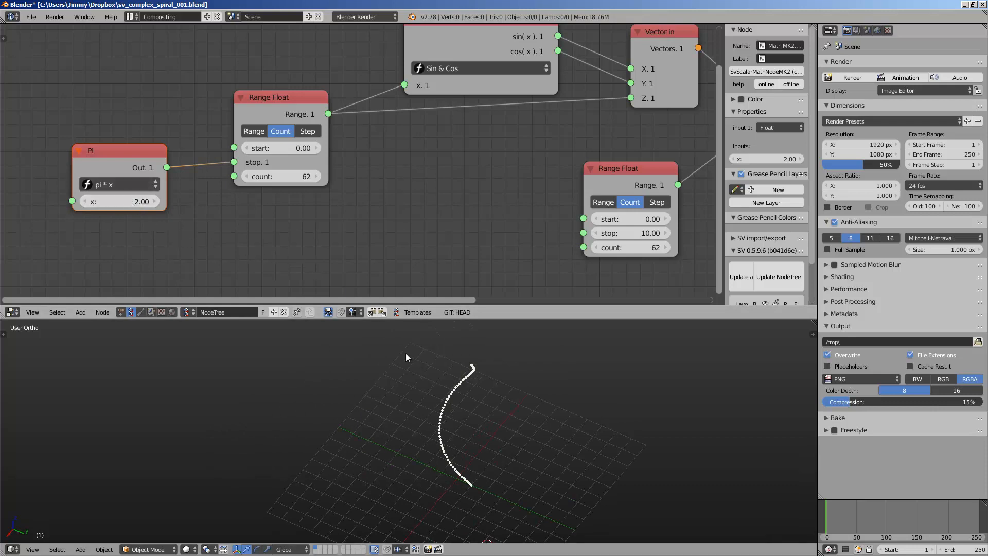
middle_drag(406, 353, 394, 339)
Set the count of the Range Float feeding SINCOS to 97 and of the one feeding Vector Rewire to 76
drag(293, 178, 327, 178)
click(253, 132)
click(287, 131)
middle_drag(446, 195, 367, 175)
scroll(366, 178, down, 1)
click(490, 162)
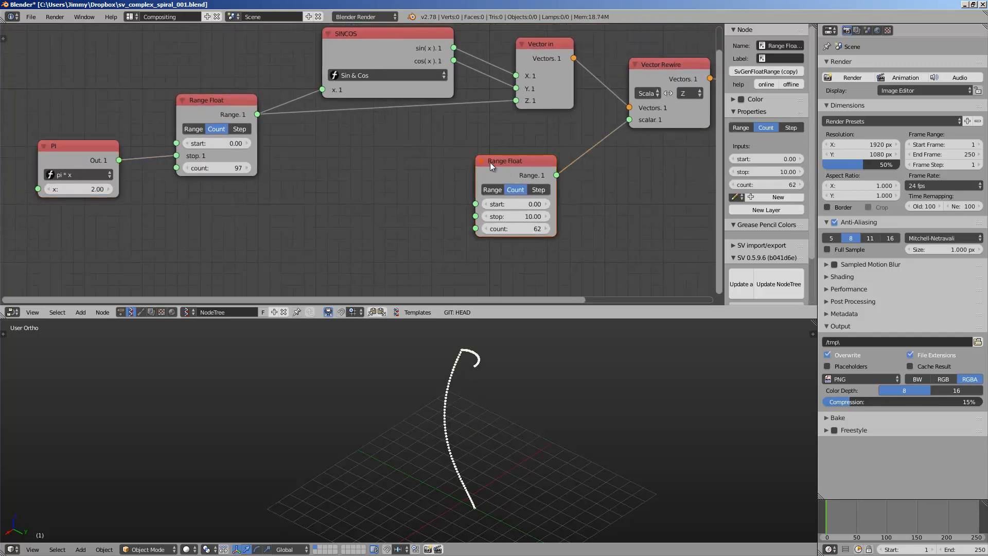
drag(463, 212, 480, 211)
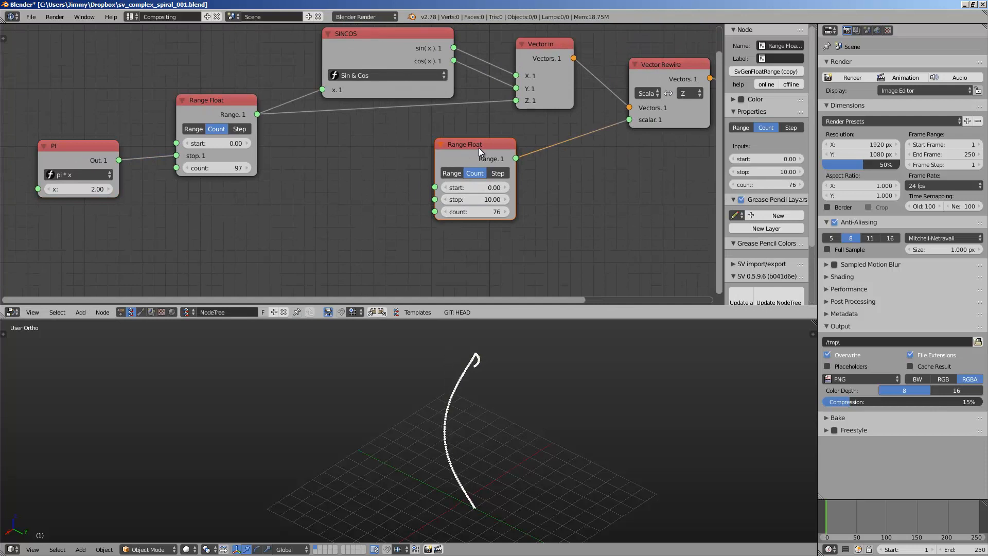
Cut the link between the second Range Float and Vector Rewire, and set Vector Rewire's scalar to 1.20
drag(478, 147, 457, 158)
ctrl+drag(522, 141, 570, 161)
drag(678, 118, 706, 116)
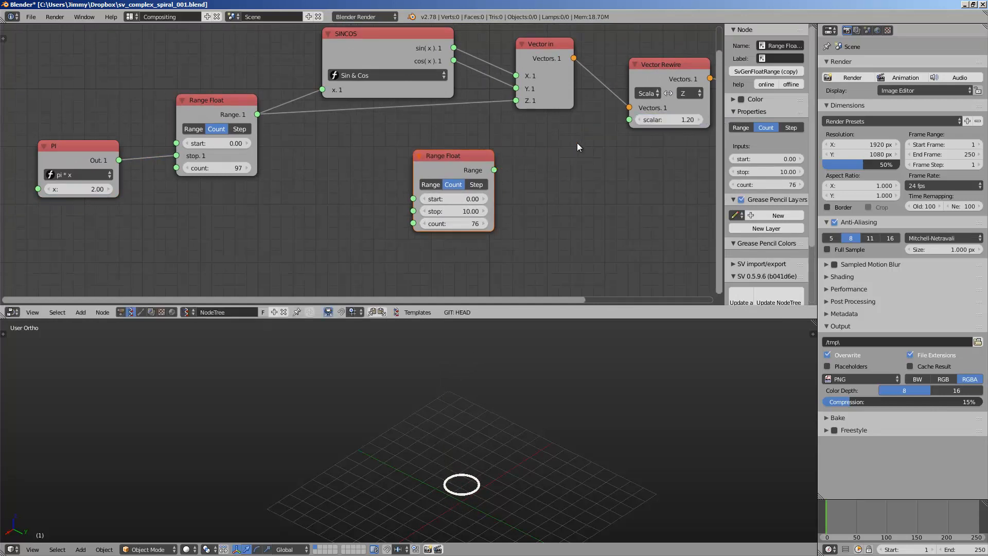
Connect Vector in directly to Viewer Draw's vertices and move Vector Rewire below the link
scroll(590, 102, down, 2)
middle_drag(590, 101, 440, 115)
drag(428, 81, 591, 108)
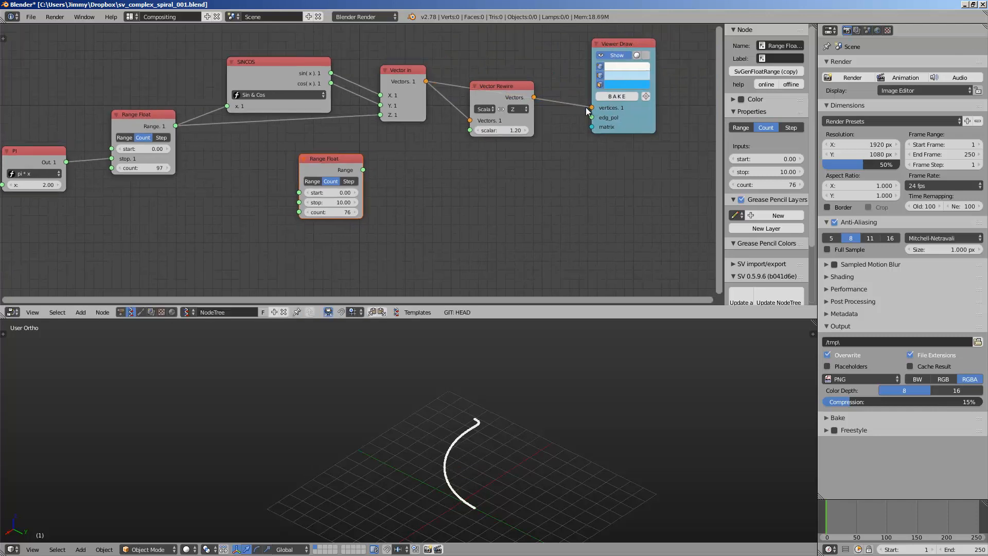
drag(516, 102, 513, 119)
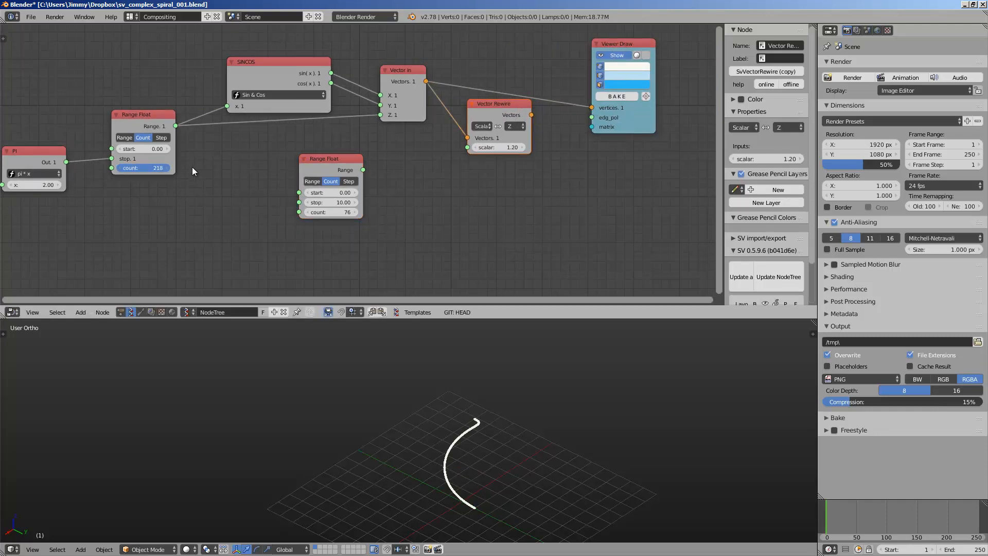
Lower the count of the Range Float feeding SINCOS to 16 and save the file
drag(192, 167, 104, 165)
middle_drag(383, 408, 350, 385)
drag(161, 174, 157, 169)
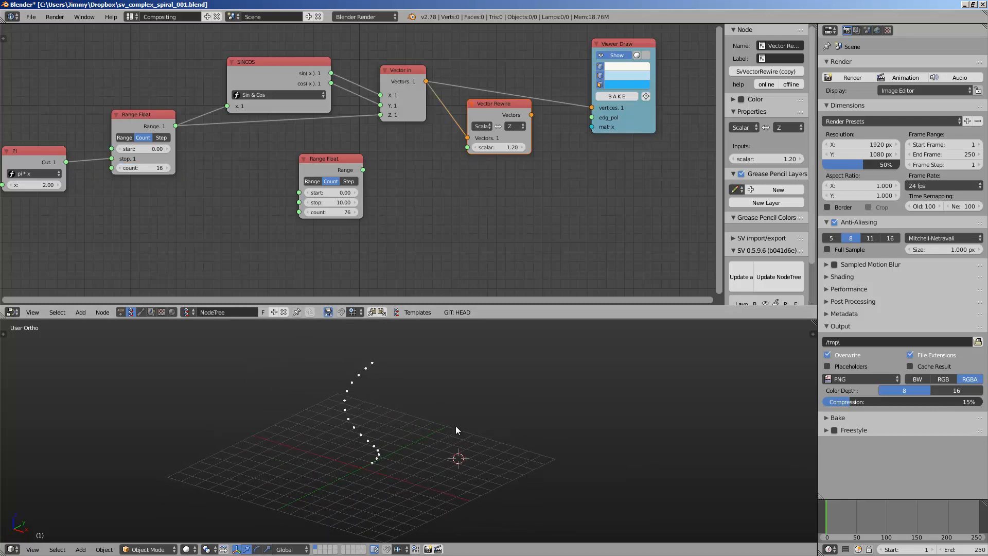
middle_drag(456, 426, 428, 415)
key(ctrl+s)
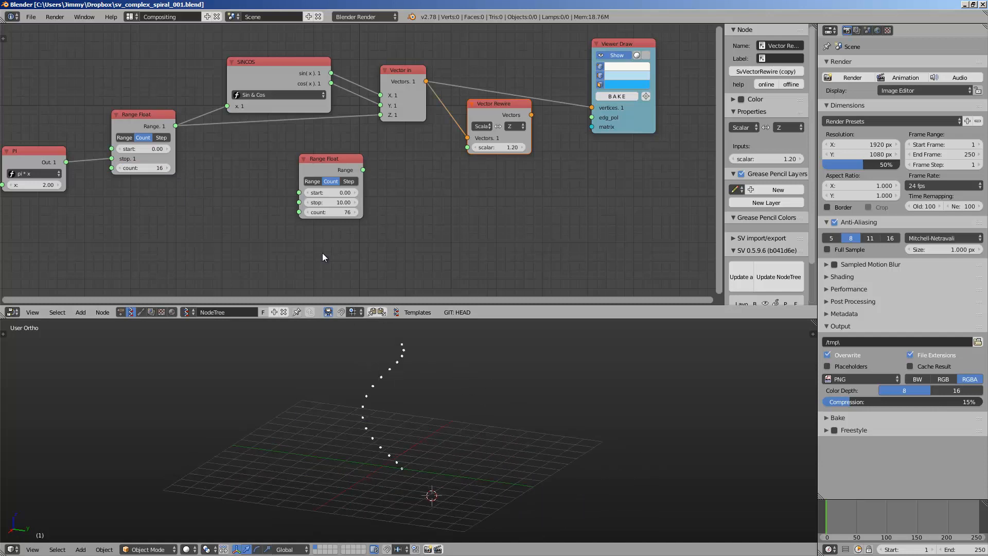
Move the second Range Float closer to Vector Rewire, connect its range to the scalar input and save the file
middle_drag(226, 145, 279, 155)
drag(371, 153, 532, 138)
drag(539, 138, 548, 138)
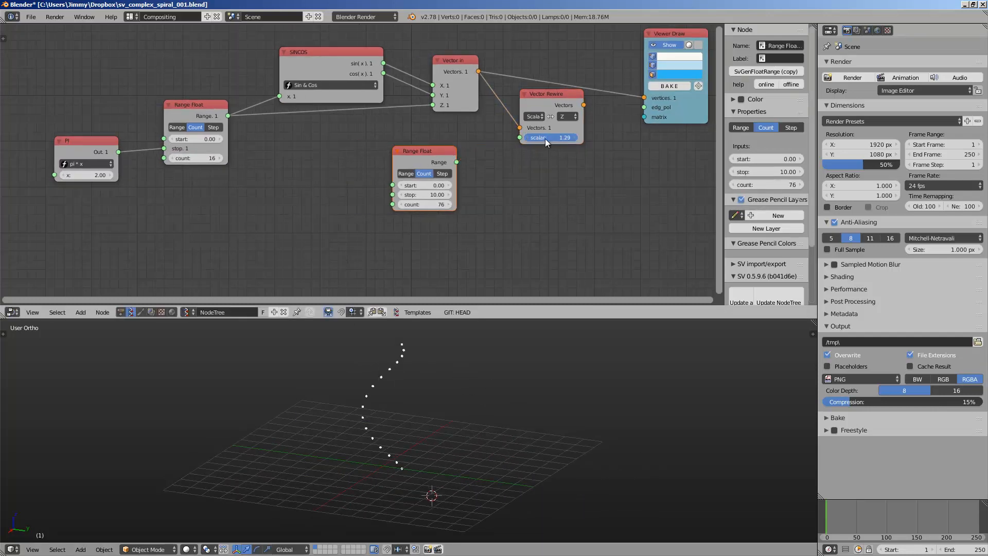
drag(456, 162, 520, 137)
key(ctrl+s)
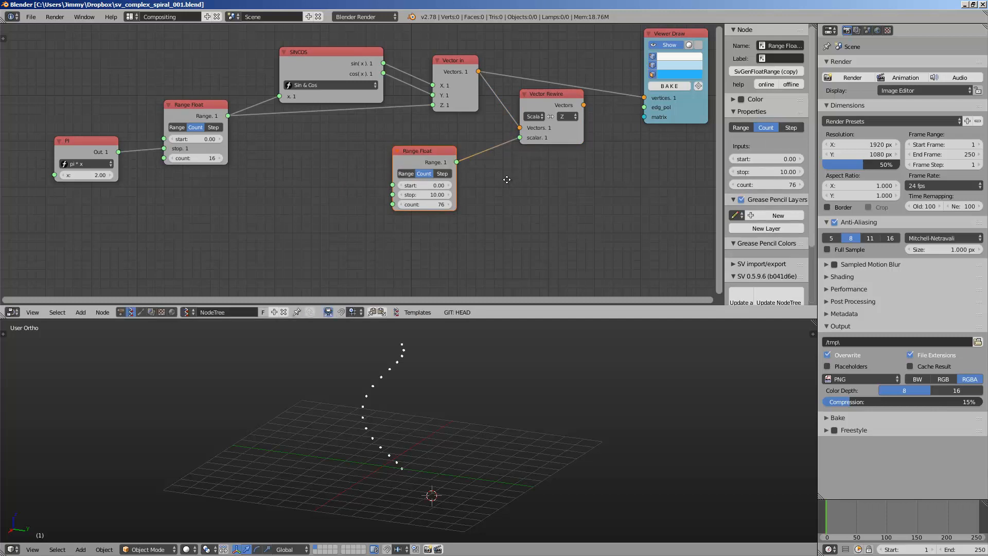
Add a Polyline Viewer node below Viewer Draw
middle_drag(507, 180, 423, 190)
scroll(479, 201, down, 1)
middle_drag(482, 203, 444, 202)
drag(550, 131, 552, 118)
mouse_move(528, 202)
middle_down()
mouse_move(432, 242)
mouse_move(466, 219)
middle_up()
key(space)
text(polyline)
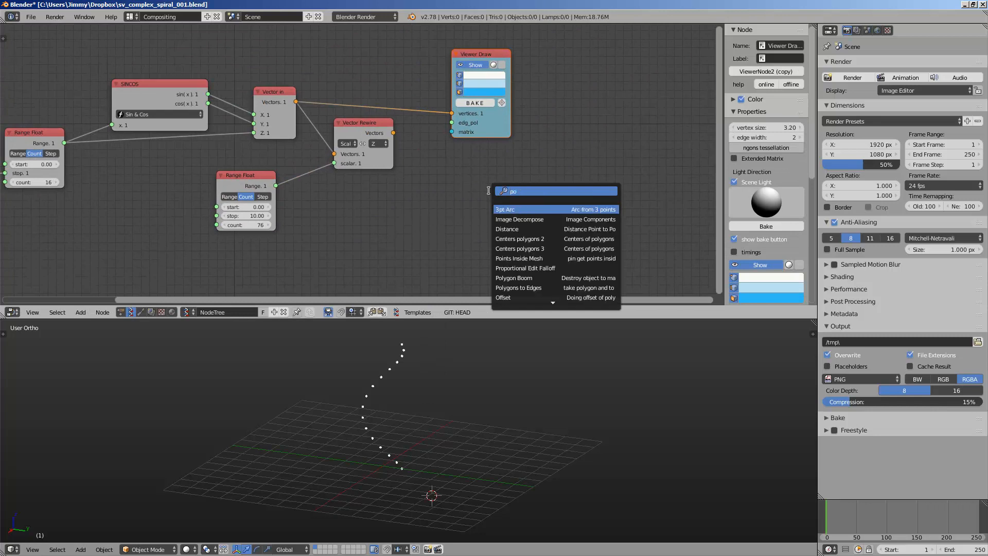
key(Return)
click(503, 139)
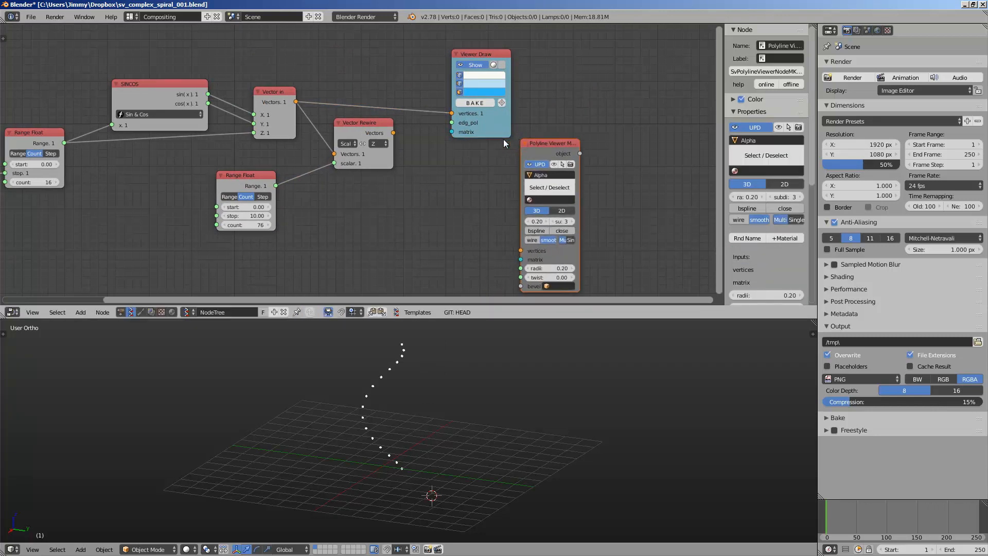
scroll(345, 73, down, 1)
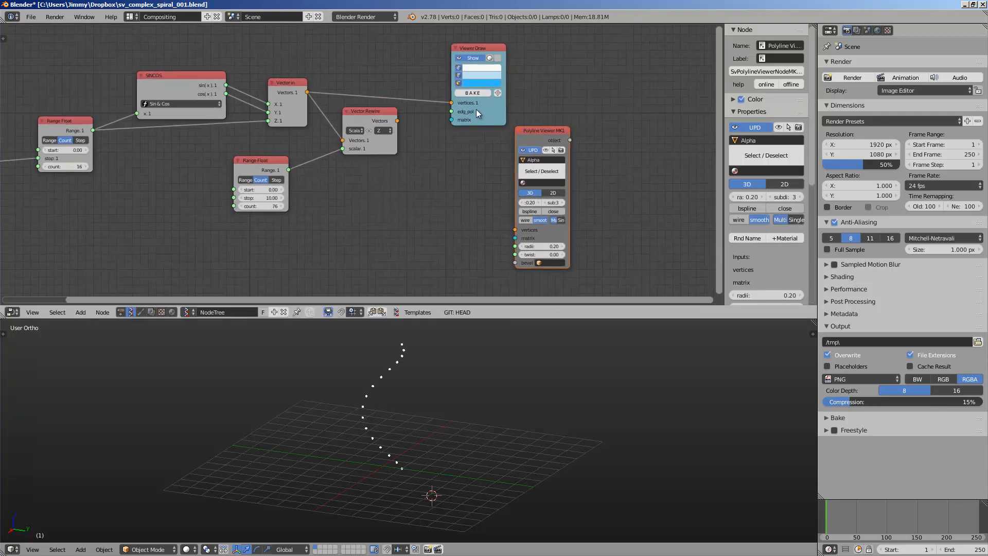
Connect Vector Rewire's vectors output to the vertices inputs of both Viewer Draw and Polyline Viewer
drag(477, 109, 491, 90)
drag(399, 119, 465, 83)
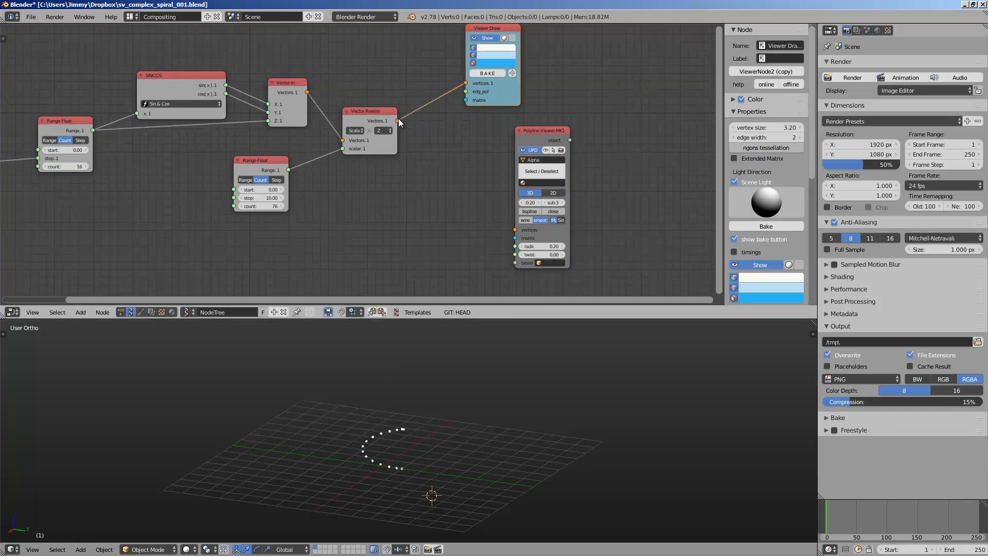
drag(398, 119, 515, 230)
middle_drag(502, 360, 492, 396)
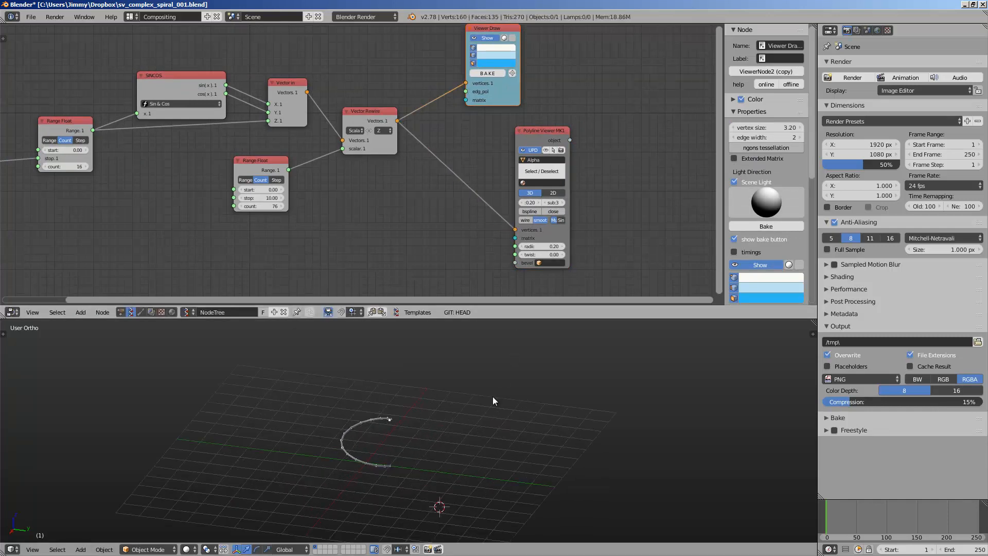
Set the Polyline Viewer's radii to 1.13 and select the generated tube in the 3D view
drag(563, 246, 566, 245)
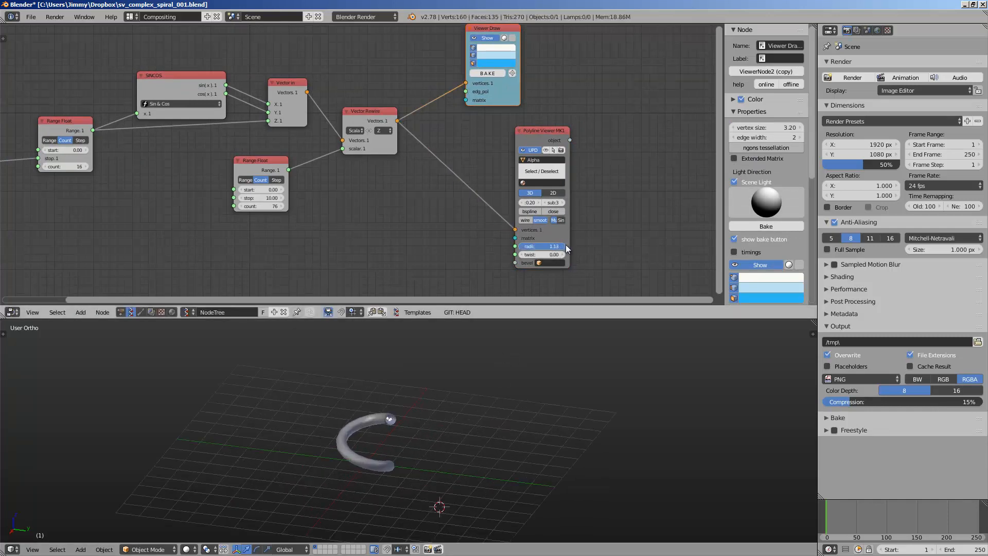
middle_drag(475, 397, 423, 407)
scroll(426, 410, up, 4)
shift+middle_drag(566, 533, 509, 489)
scroll(485, 446, up, 2)
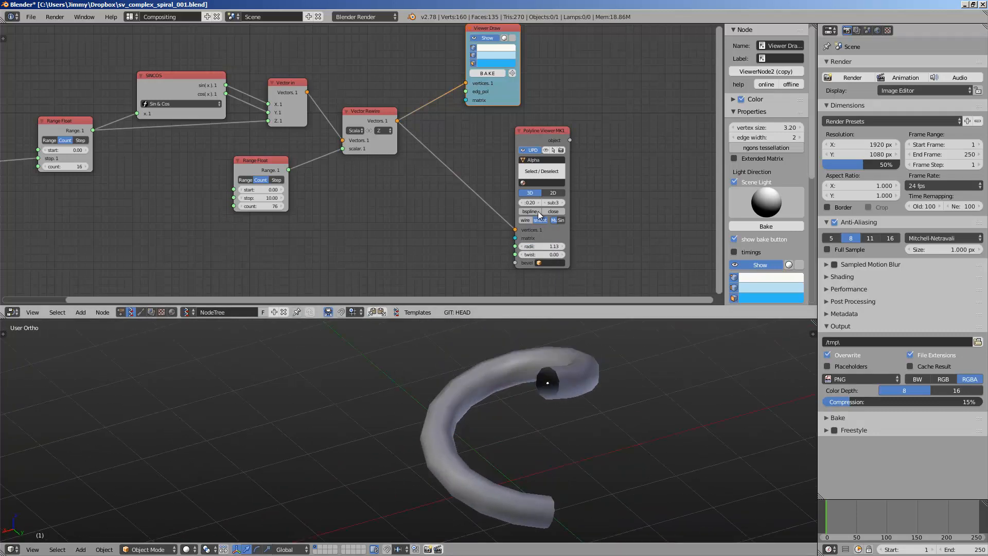
scroll(539, 211, up, 3)
middle_drag(538, 211, 513, 167)
scroll(355, 149, down, 2)
right_click(482, 381)
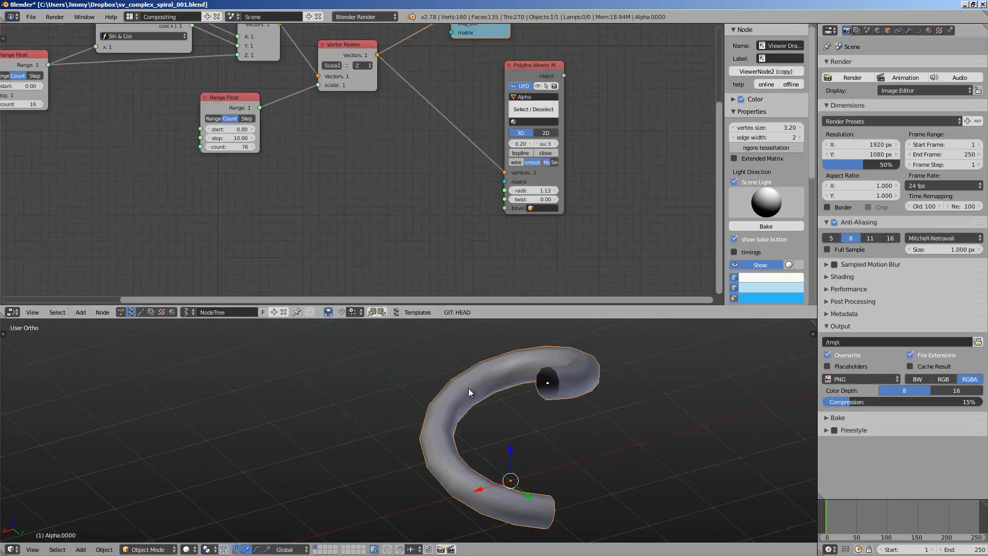
middle_drag(459, 393, 486, 401)
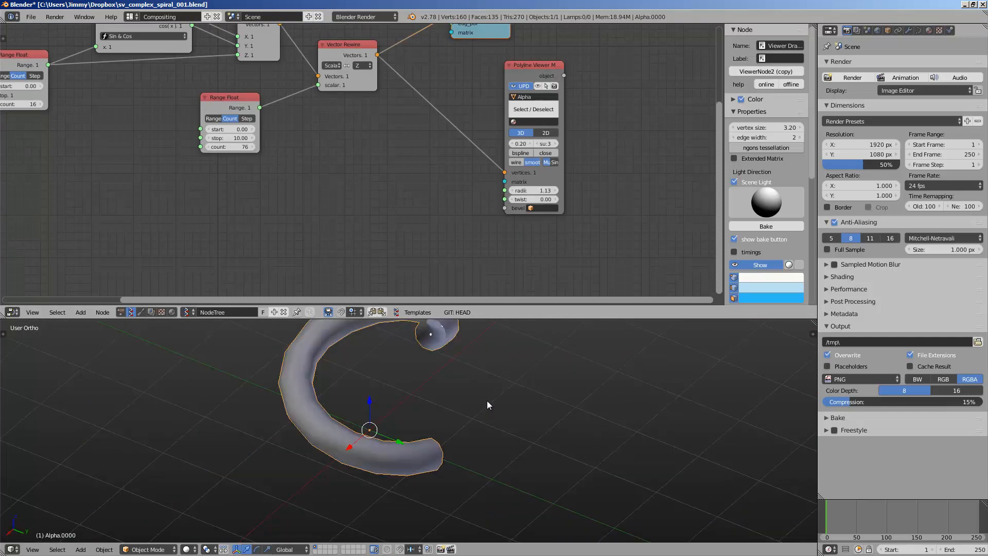
Set the pi * x node's x to 5.57 and the count of the SINCOS Range Float to 31
scroll(487, 401, down, 1)
scroll(254, 211, down, 3)
middle_drag(254, 212, 449, 225)
scroll(271, 166, up, 1)
scroll(271, 165, up, 1)
mouse_move(276, 121)
mouse_down()
mouse_move(293, 121)
mouse_move(274, 121)
mouse_up()
scroll(357, 378, down, 3)
shift+middle_drag(357, 378, 346, 455)
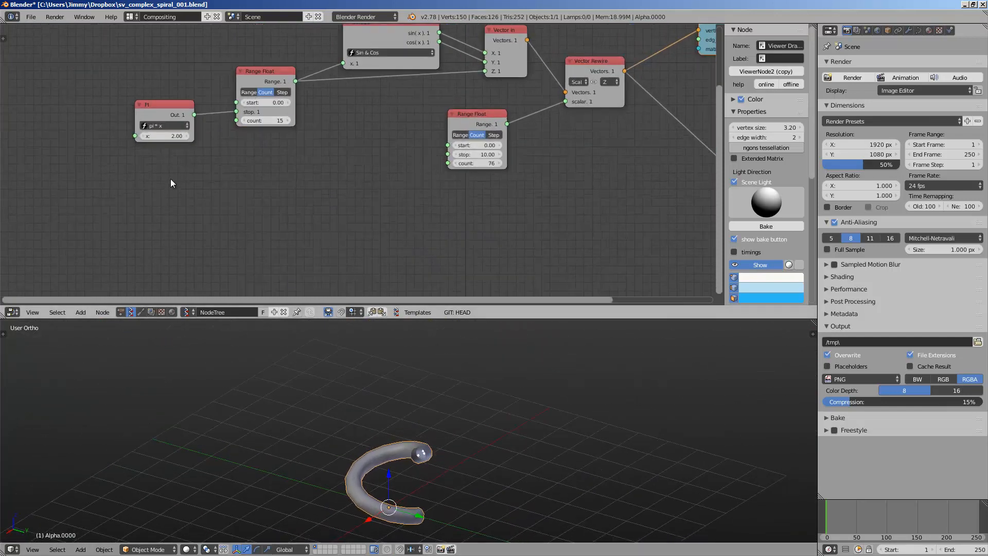
drag(162, 137, 288, 119)
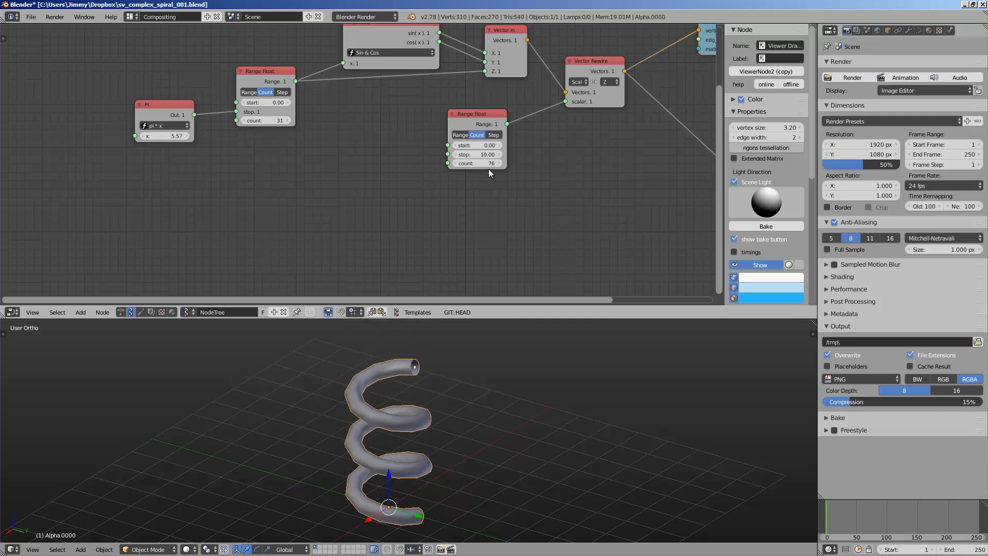
Set the Vector Rewire Range Float's count to 88 and the SINCOS Range Float's count to 39, and save the file
drag(489, 165, 515, 165)
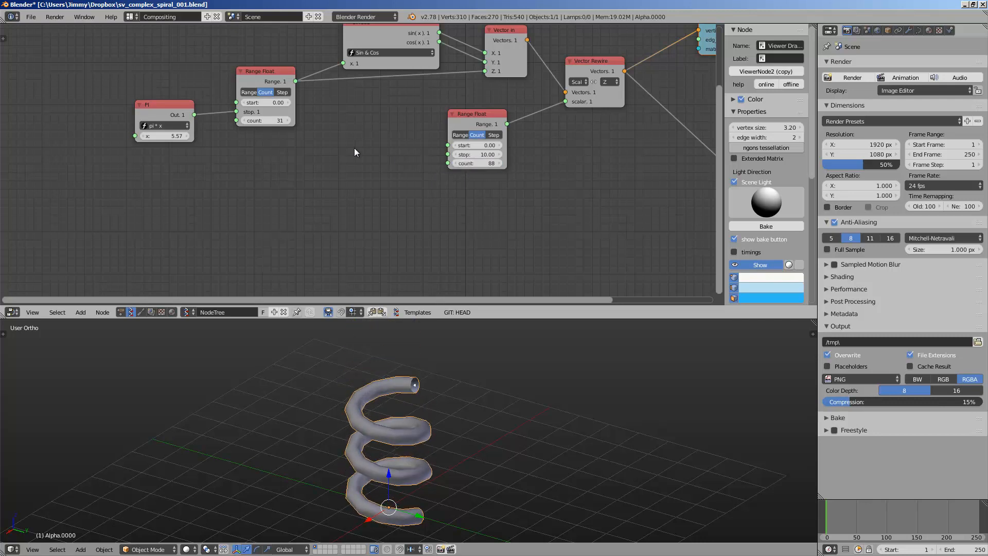
drag(274, 122, 280, 121)
middle_drag(513, 455, 430, 415)
key(ctrl+s)
middle_drag(668, 234, 465, 228)
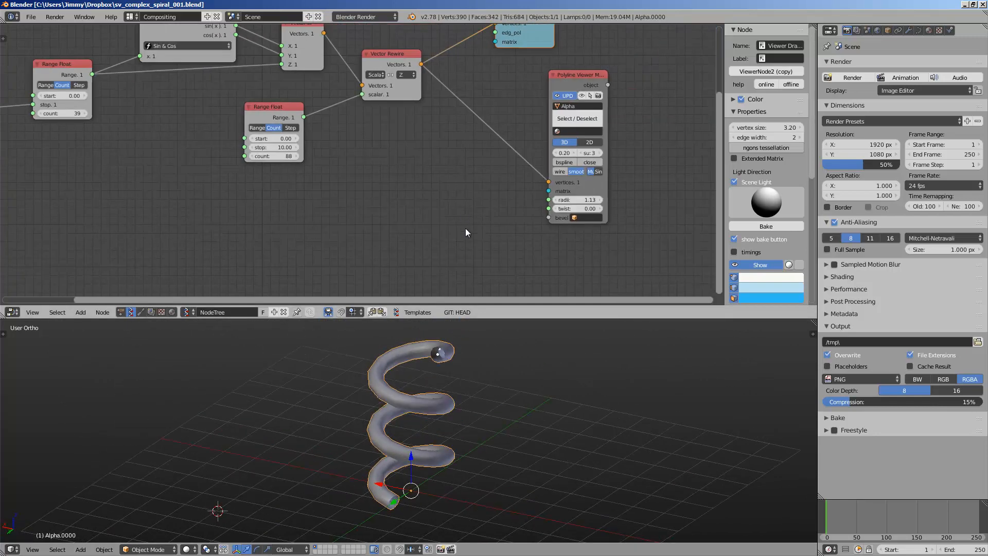
Add a Bezier curve to the scene, move it onto the grid beside the spiral tube, and save the file
scroll(465, 229, up, 1)
scroll(469, 337, up, 3)
scroll(468, 337, down, 4)
middle_drag(464, 378, 425, 410)
scroll(463, 364, up, 2)
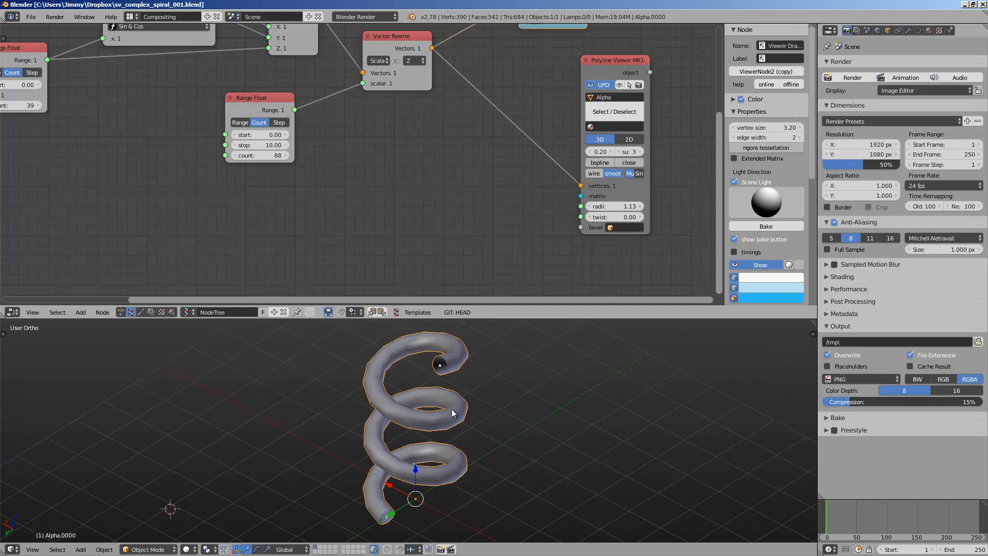
shift+middle_drag(548, 403, 484, 390)
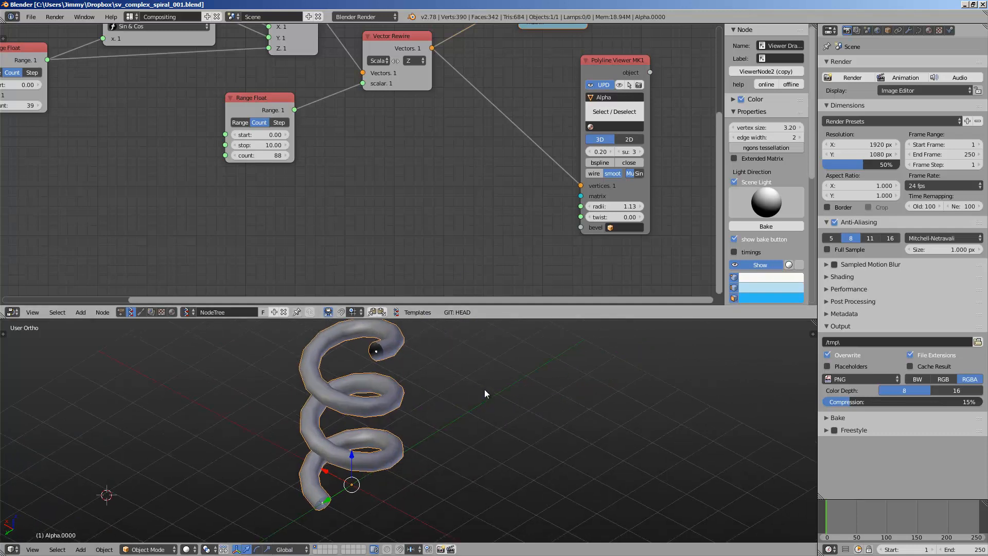
key(shift+a)
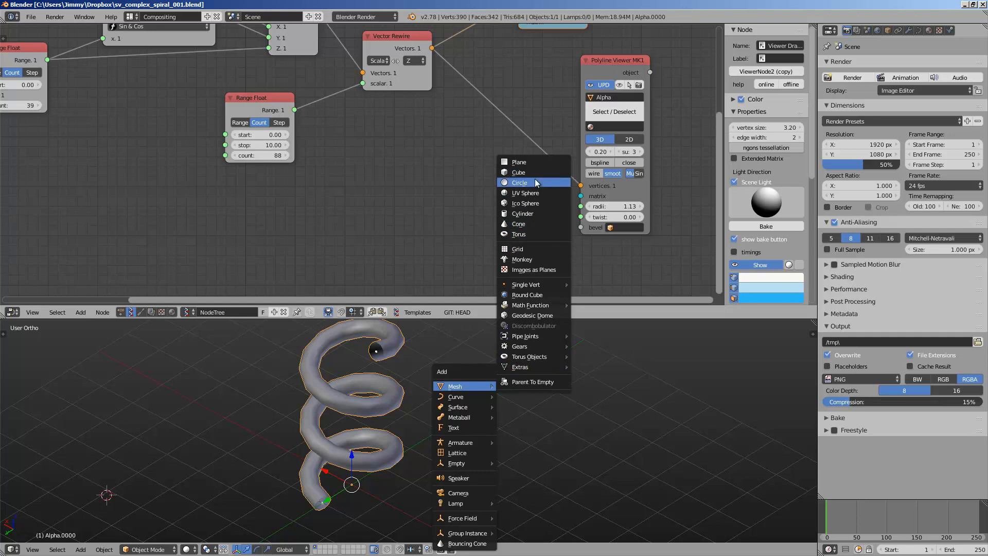
mouse_move(471, 397)
click(525, 400)
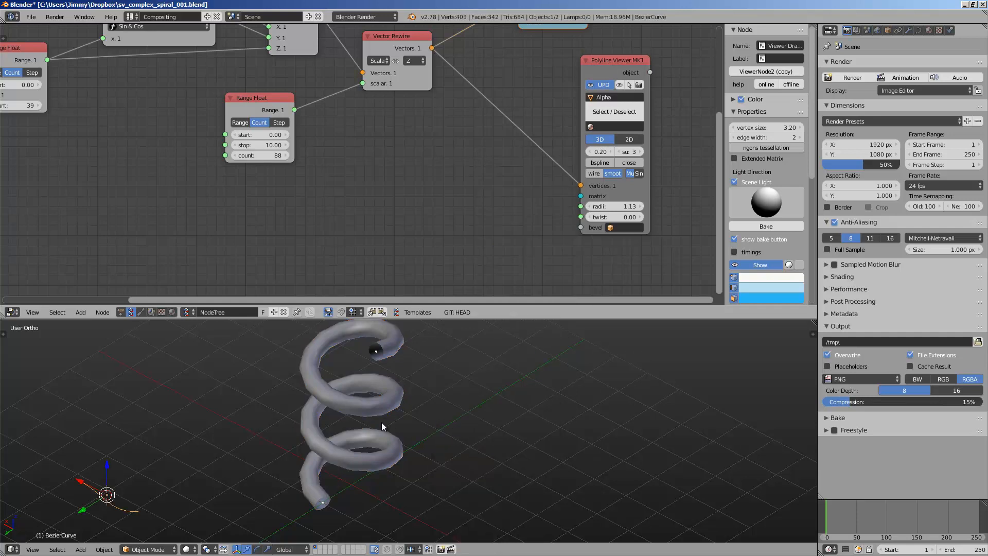
key(g)
click(564, 455)
middle_drag(564, 456, 533, 467)
key(ctrl+s)
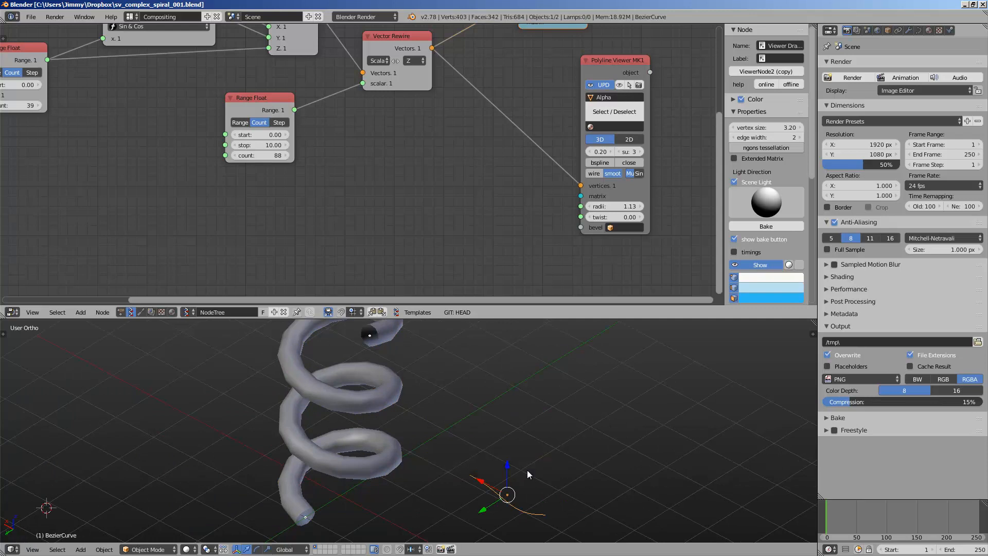
Assign BezierCurve as the Polyline Viewer's bevel object
scroll(617, 226, up, 2)
click(555, 242)
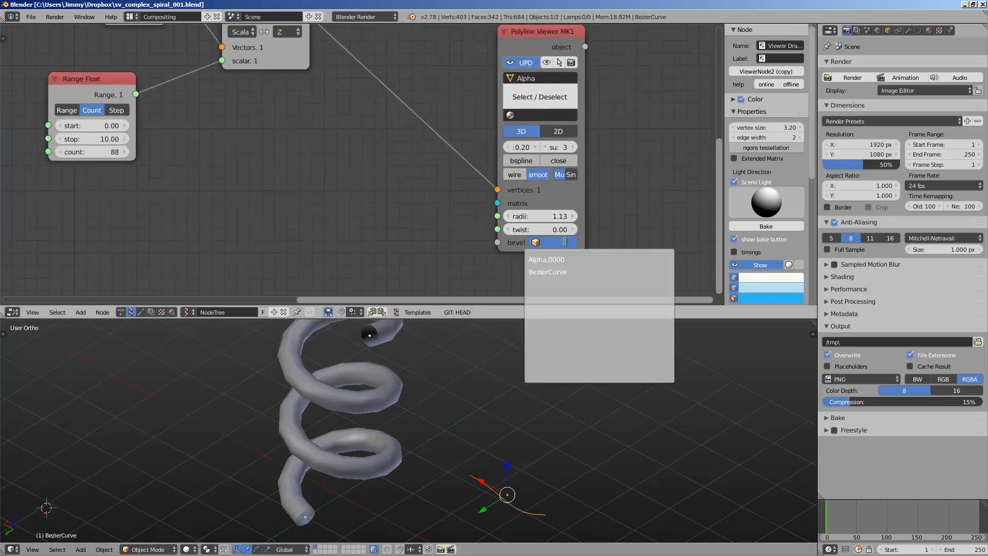
click(555, 267)
scroll(427, 418, down, 5)
middle_drag(427, 418, 501, 445)
scroll(396, 424, up, 3)
scroll(456, 448, up, 2)
Move the Bezier curve to the base of the spiral shape and rotate it freely there
key(a)
right_click(519, 477)
key(g)
click(245, 474)
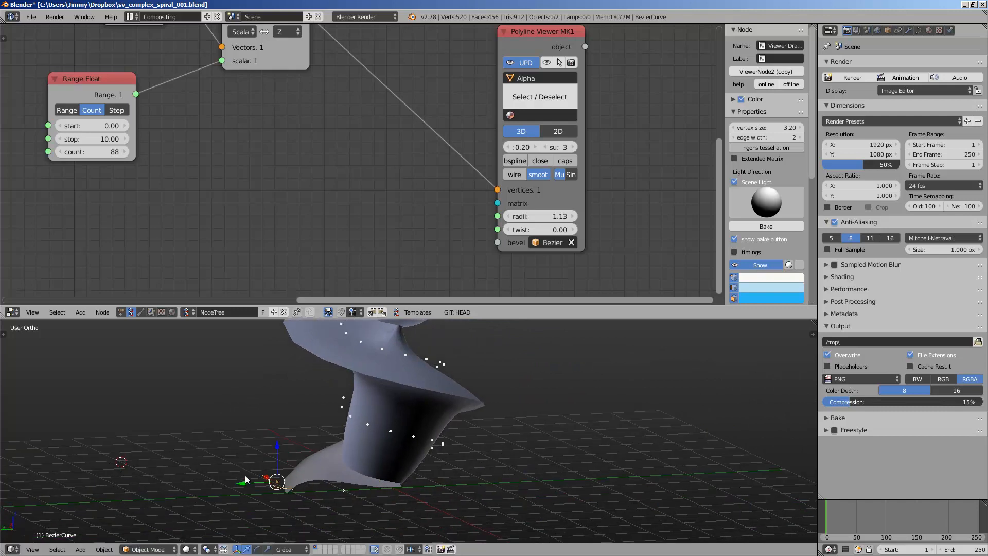
key(r)
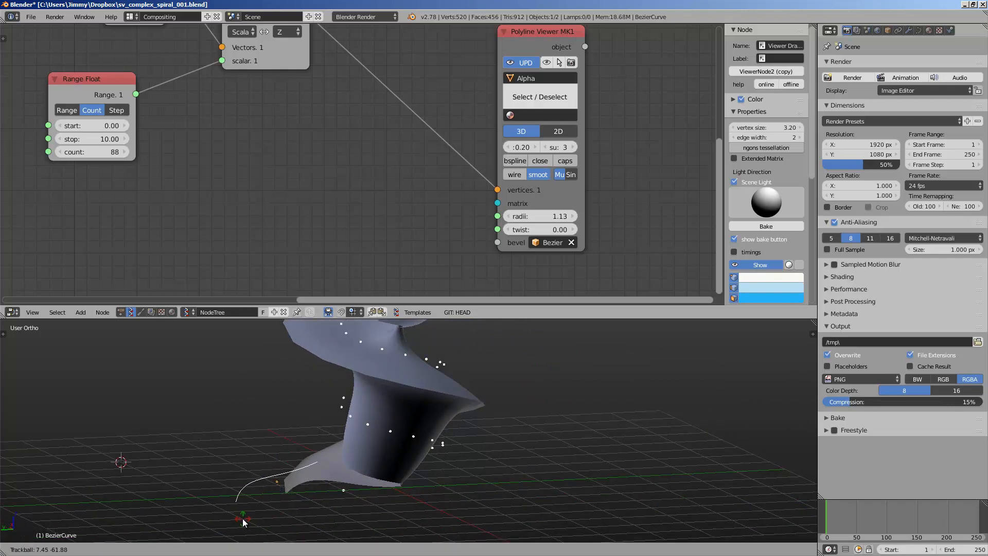
click(285, 484)
key(r)
click(294, 485)
scroll(358, 436, down, 4)
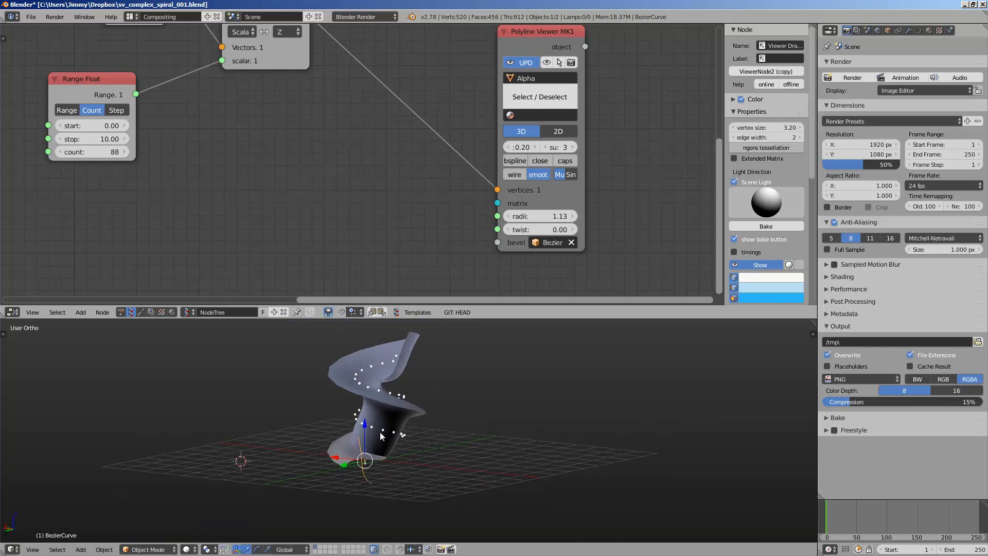
Move the Bezier curve clear of the spiral shape and rotate it again
key(g)
click(507, 419)
middle_drag(508, 418, 498, 419)
scroll(337, 259, down, 3)
middle_drag(334, 258, 377, 260)
middle_drag(381, 362, 424, 424)
key(Tab)
key(Tab)
middle_drag(396, 456, 408, 449)
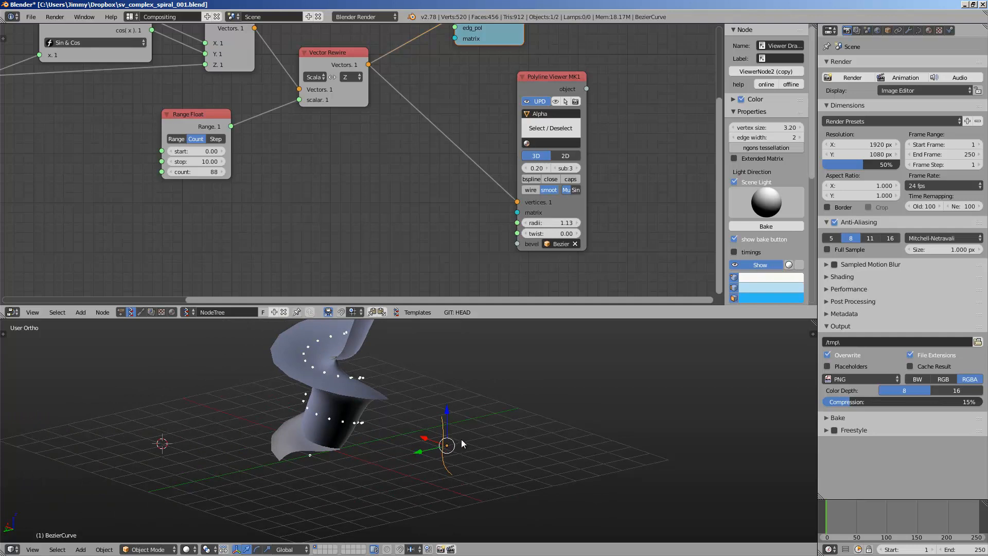
key(r)
click(491, 462)
key(Tab)
key(Tab)
Delete the Bezier curve, save the file, and clear the Polyline Viewer's bevel object
key(x)
click(456, 424)
shift+middle_drag(406, 412, 420, 430)
key(ctrl+s)
click(441, 425)
middle_drag(341, 280, 340, 252)
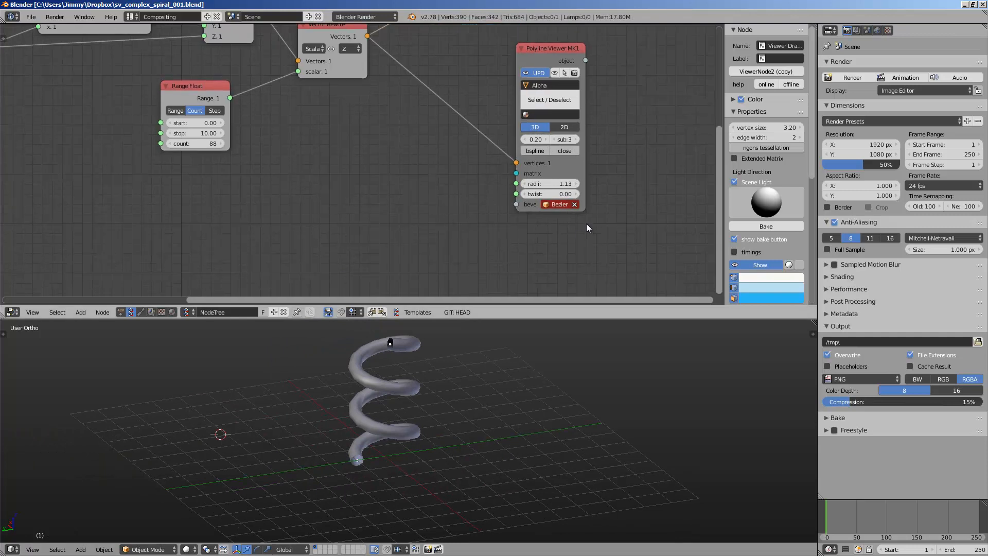
click(574, 204)
Add a Line MK2 node below the Vector Rewire's Range Float node
middle_drag(234, 218, 259, 203)
key(shift+a)
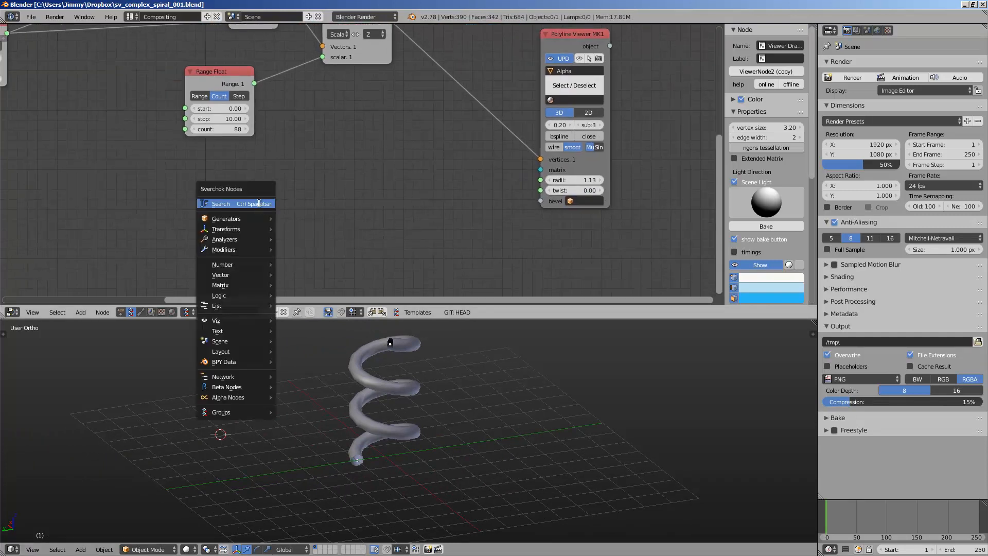
click(259, 203)
text(line)
key(Return)
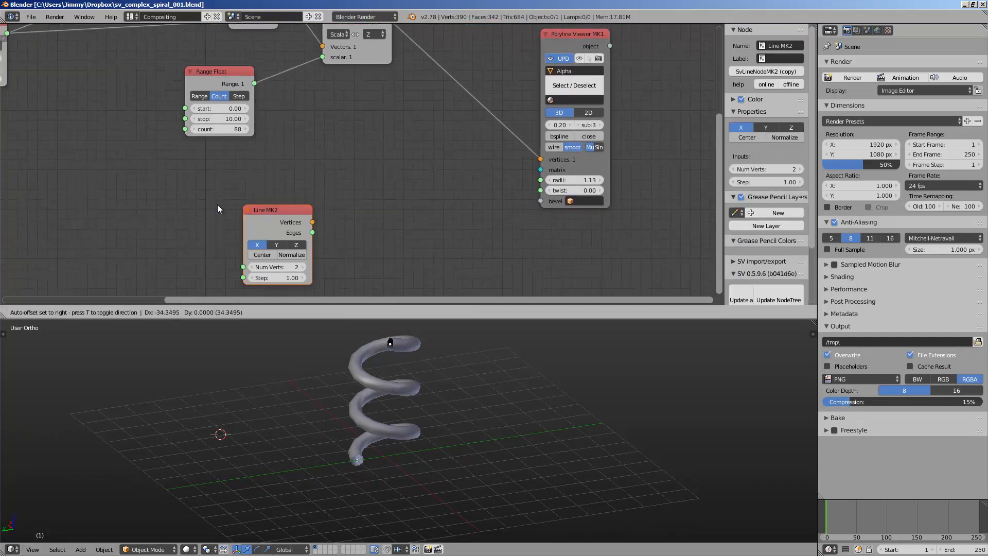
click(85, 208)
Add a second Polyline Viewer MK1 node between the Line MK2 node and the existing Polyline Viewer, and save the file
middle_drag(268, 215, 269, 203)
key(shift+a)
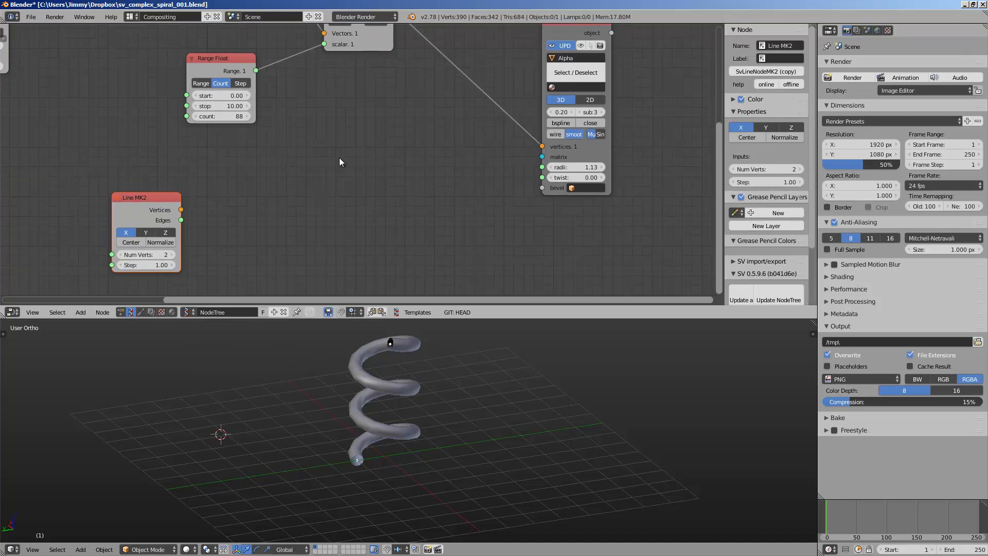
key(shift+a)
click(337, 157)
text(polyli)
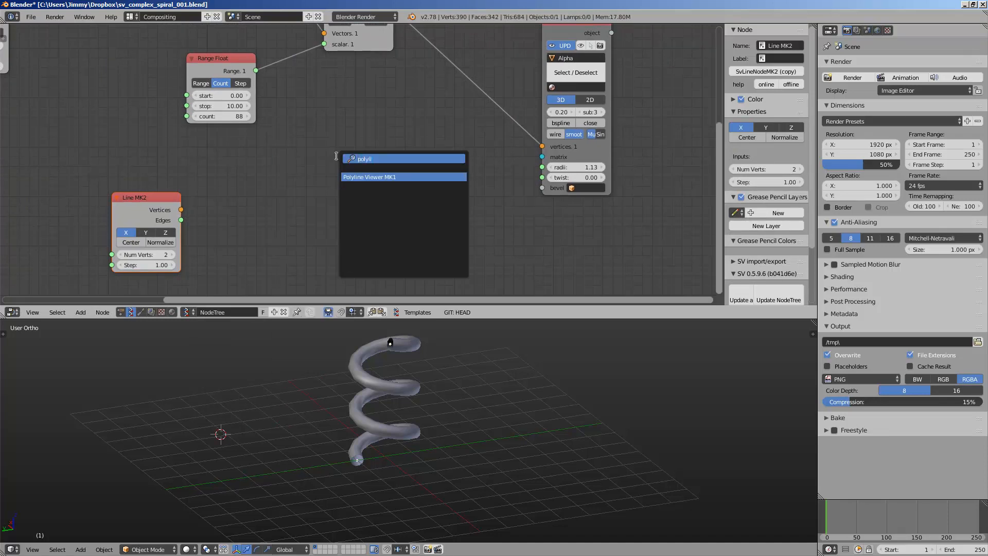
key(Return)
click(349, 131)
key(ctrl+s)
click(338, 138)
middle_drag(252, 174, 261, 135)
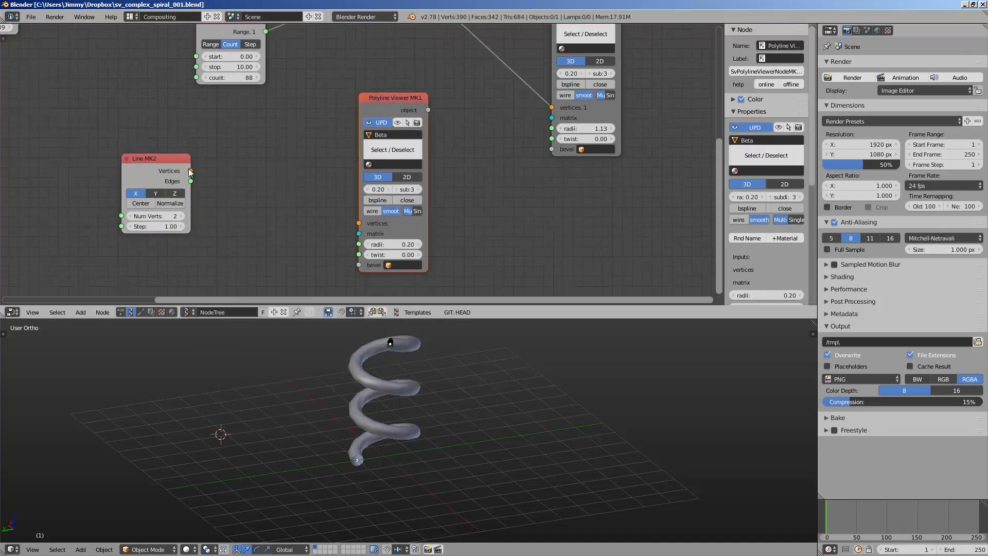
Connect Line MK2's vertices output to the new Polyline Viewer's vertices input, save, and select the generated line object
drag(191, 171, 359, 223)
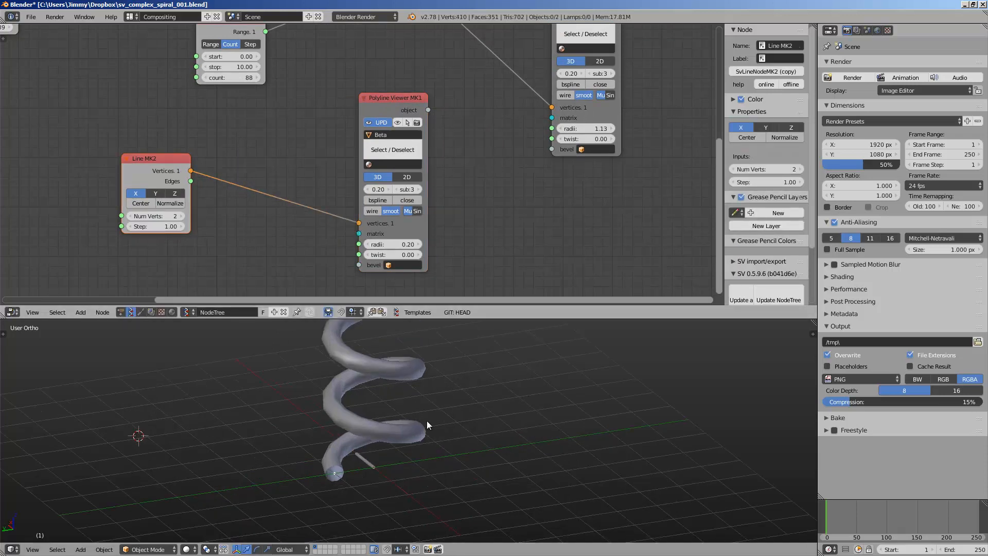
scroll(427, 421, up, 2)
middle_drag(335, 477, 431, 479)
key(ctrl+s)
click(383, 508)
right_click(384, 508)
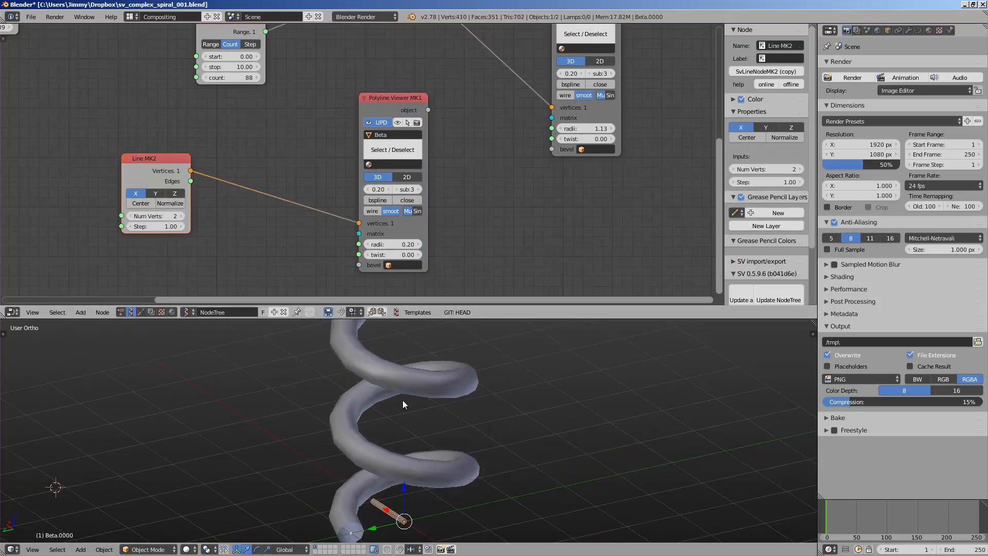
Set the Line MK2 node's Num Verts to 7 and move the node farther from the Polyline Viewer
click(182, 216)
click(182, 216)
click(182, 216)
click(182, 216)
click(182, 216)
drag(138, 161, 93, 173)
middle_drag(312, 223, 305, 212)
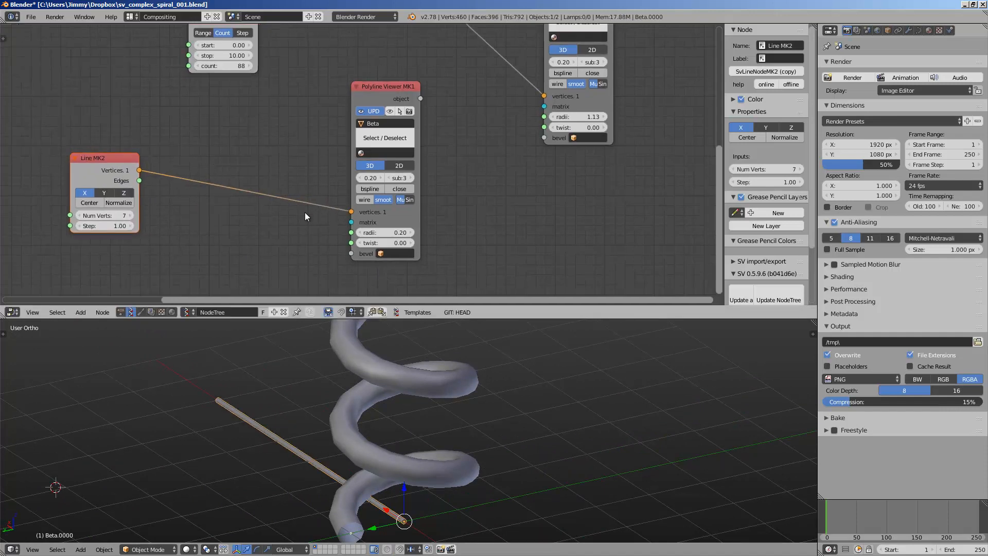
Widen the Beta Polyline Viewer node and display the curve data settings of Beta.0000
middle_drag(354, 442, 443, 463)
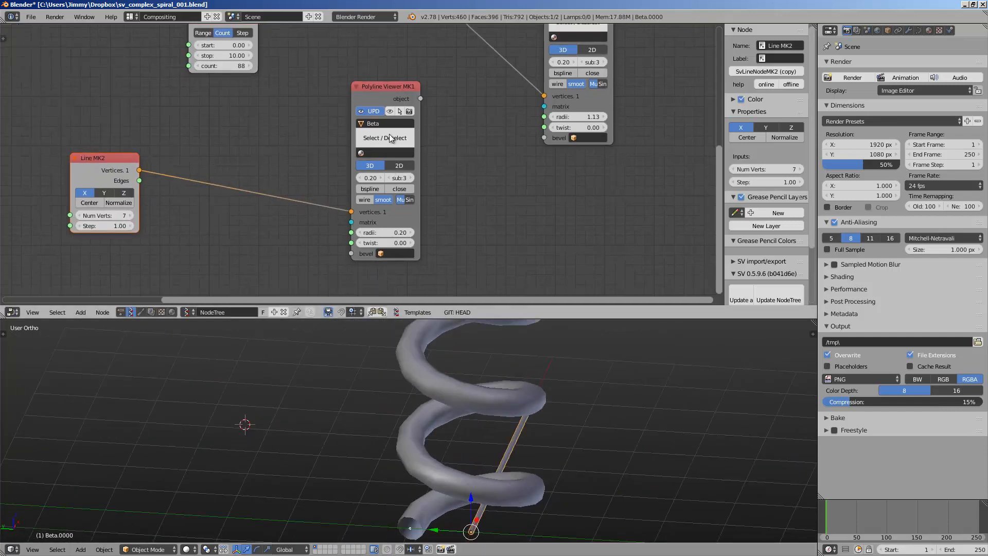
drag(384, 96, 436, 190)
middle_drag(494, 402, 641, 356)
click(920, 30)
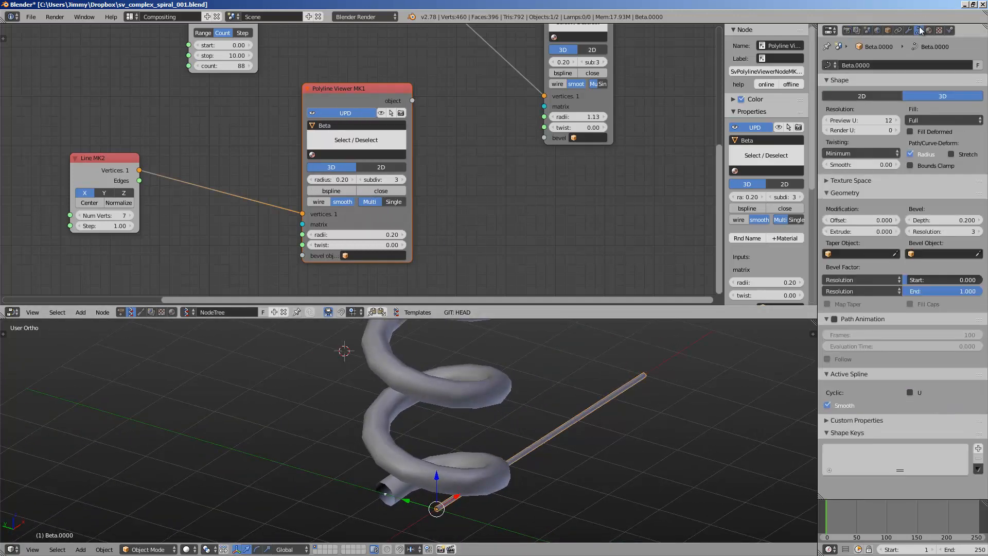
middle_drag(609, 468, 638, 453)
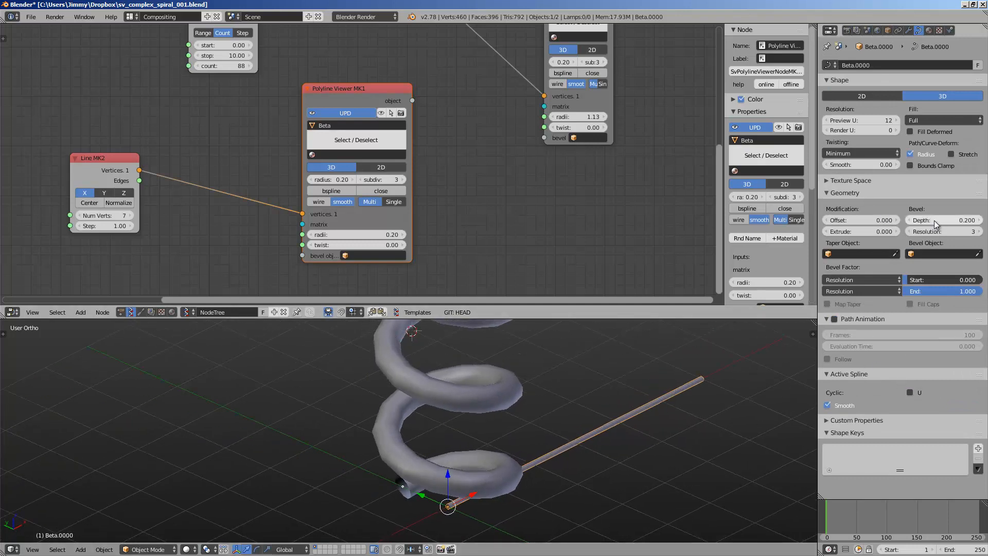
Set the Beta viewer's radii to 0.00 and assign Beta.0000 as the spiral viewer's bevel object
drag(937, 220, 916, 225)
drag(877, 223, 850, 227)
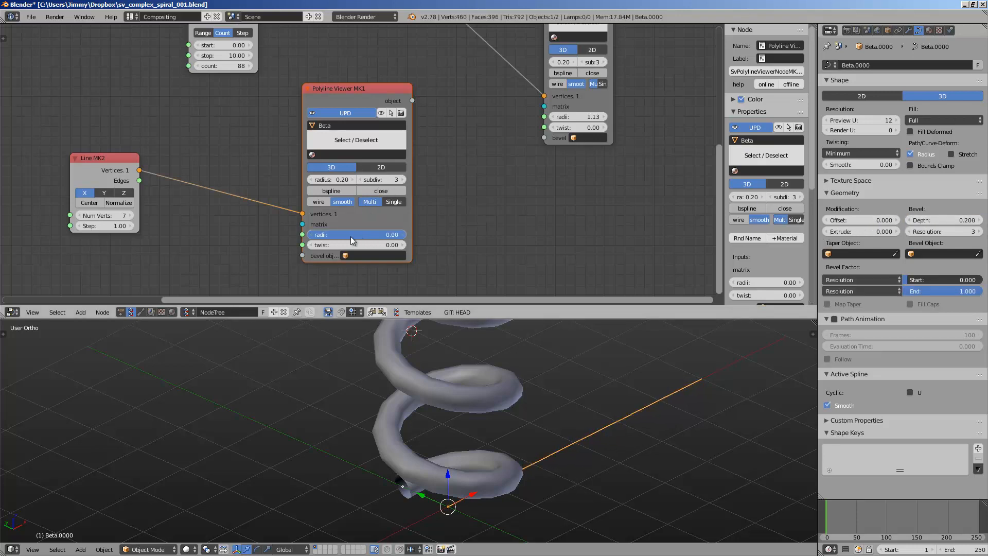
drag(357, 241, 215, 225)
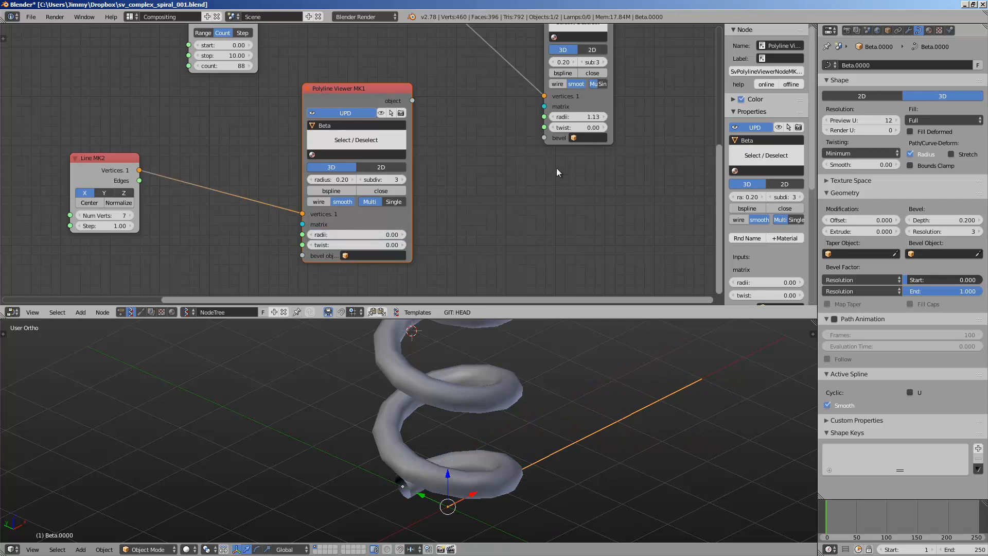
click(585, 137)
click(593, 161)
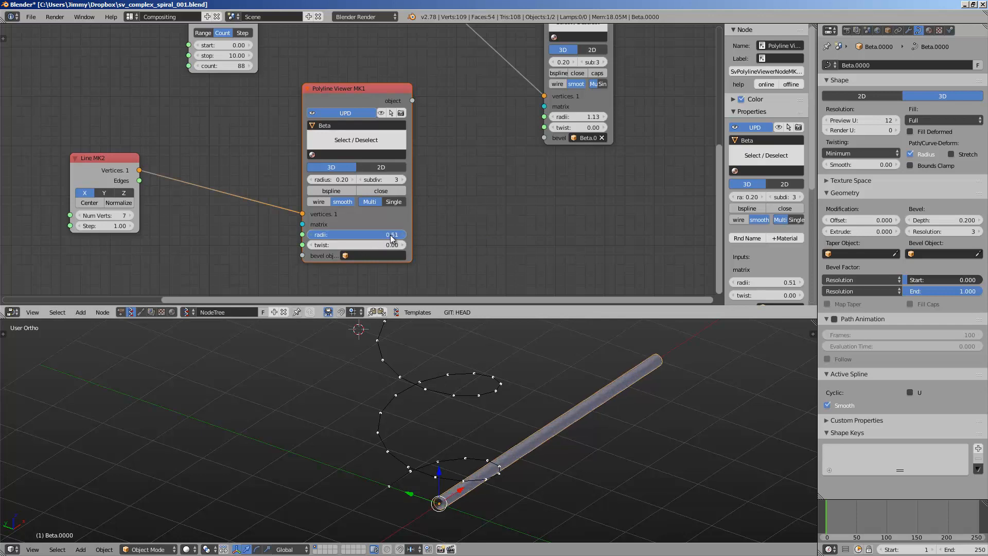
Select the spiral curve, set the Beta viewer's radii to 1.02, and clear the spiral viewer's bevel object
click(857, 508)
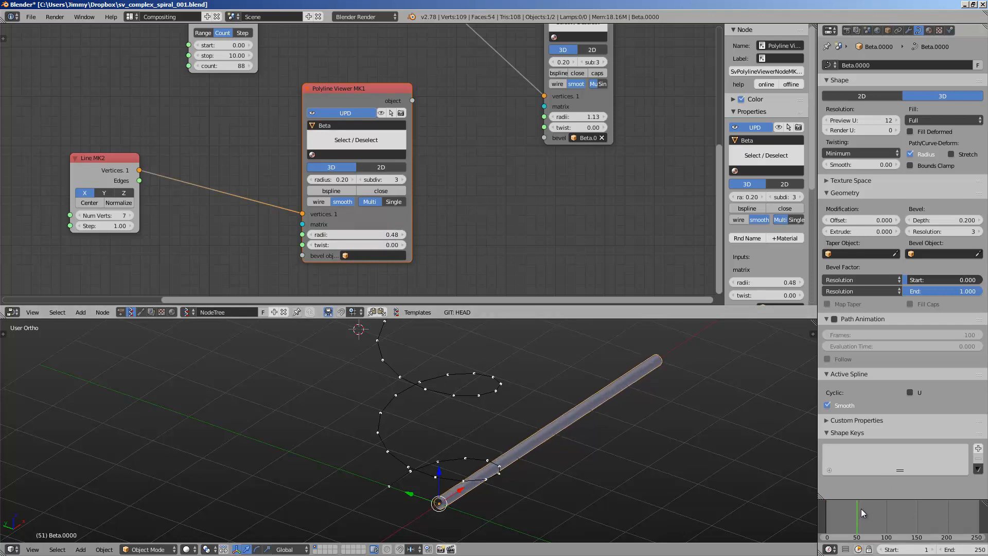
right_click(466, 401)
click(598, 138)
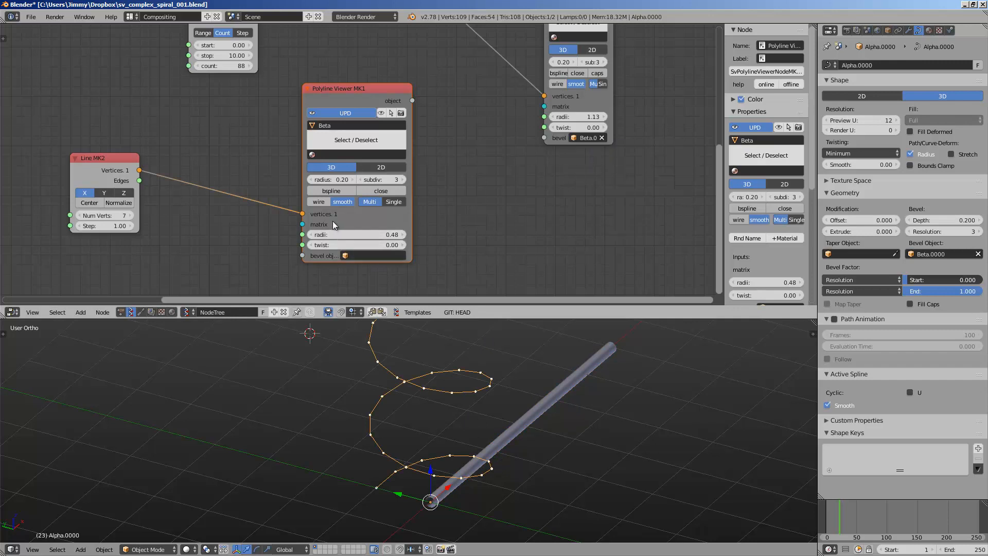
drag(357, 231, 375, 230)
click(601, 138)
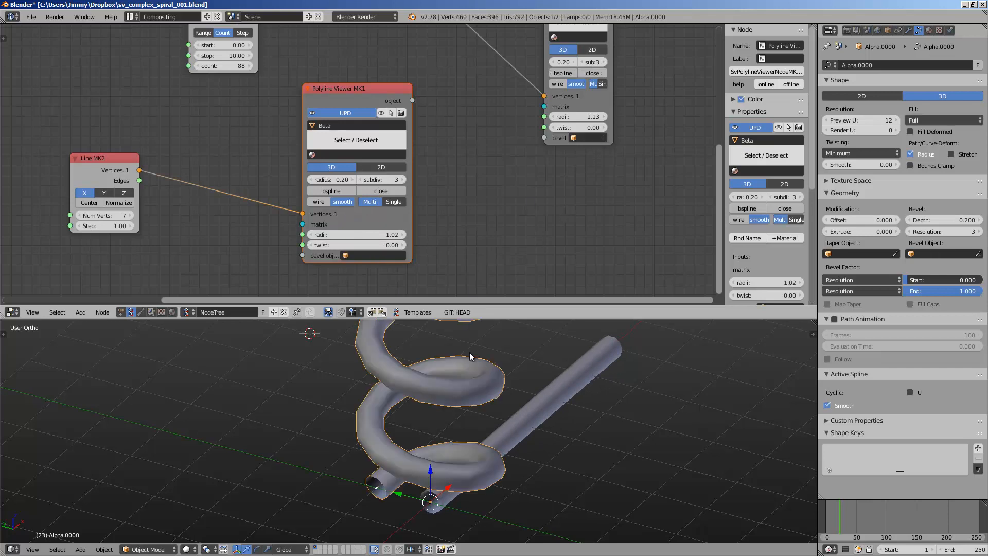
Select the straight Beta.0000 tube and assign Beta.0000 again as the spiral viewer's bevel object
middle_drag(470, 352, 546, 402)
right_click(547, 402)
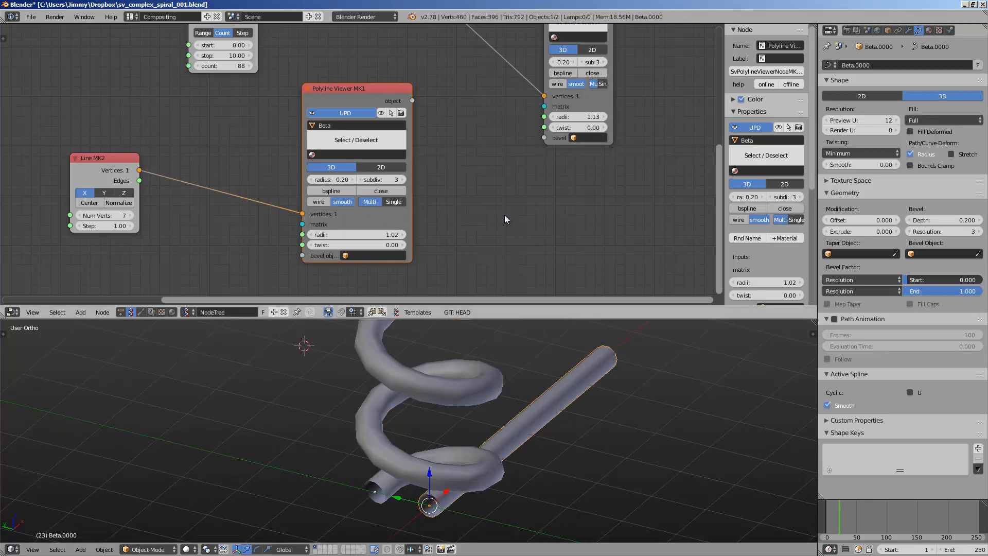
click(586, 138)
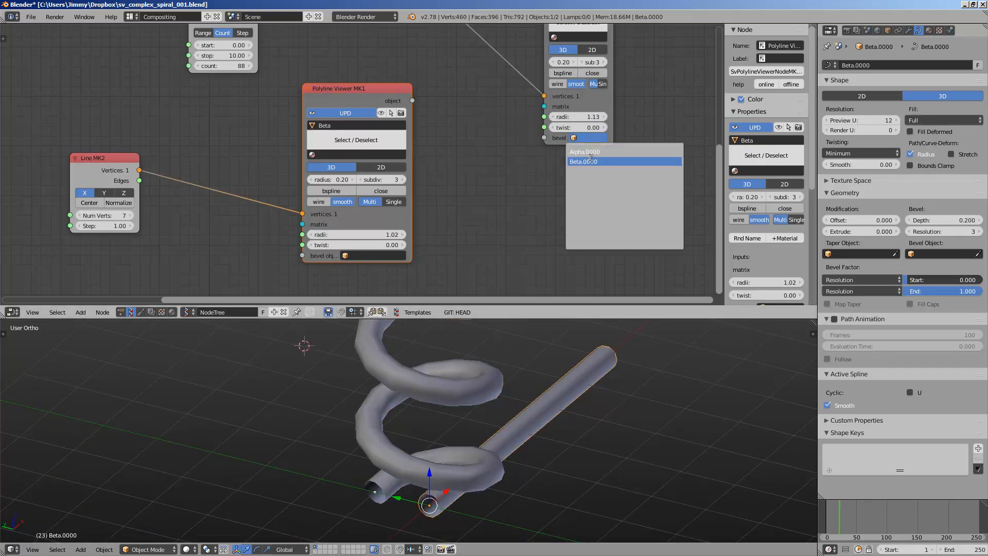
click(589, 159)
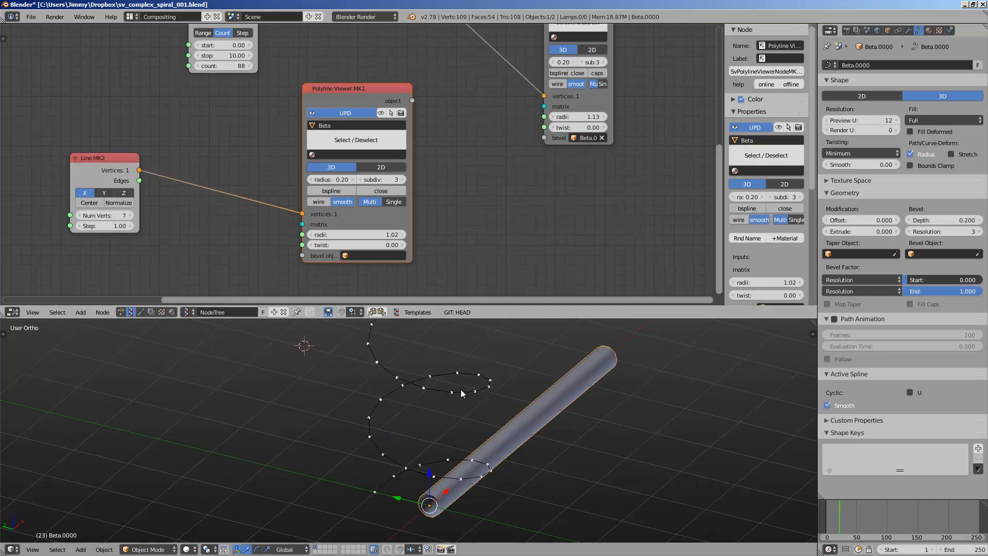
Reduce Beta.0000's bevel depth to 0.000 in its curve geometry settings
drag(949, 222, 625, 221)
scroll(613, 379, down, 7)
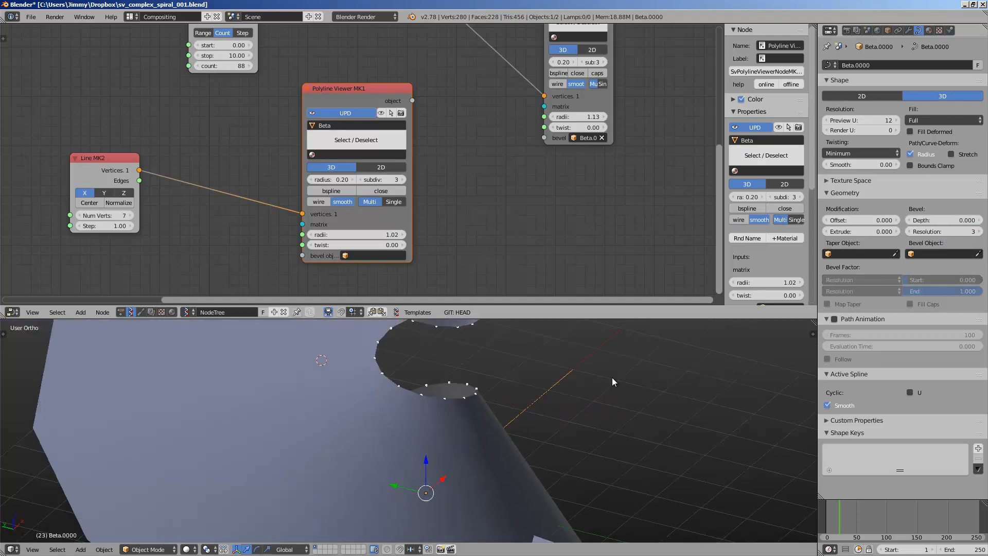
middle_drag(307, 482, 424, 386)
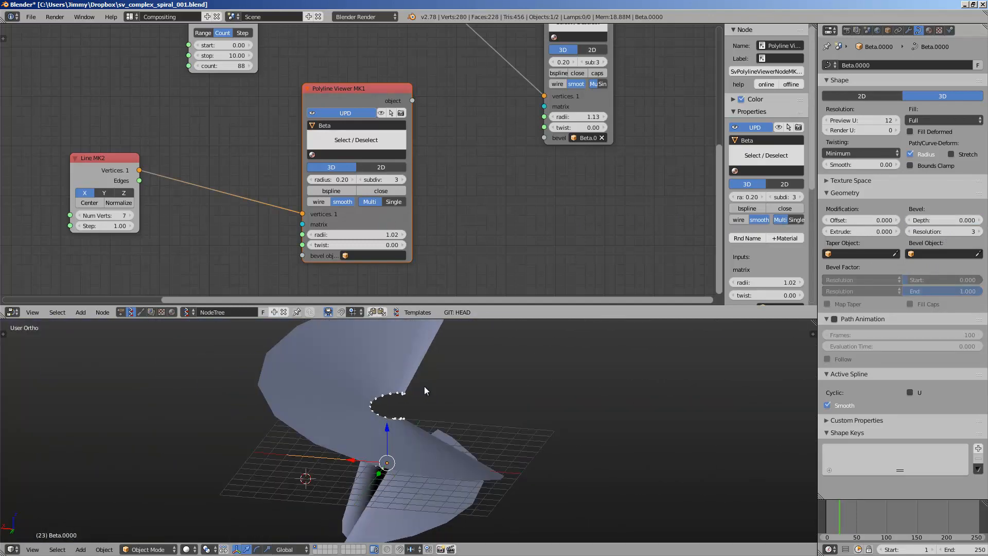
Enable bspline on the Beta Polyline Viewer and set its radii to 0.00
drag(375, 237, 341, 239)
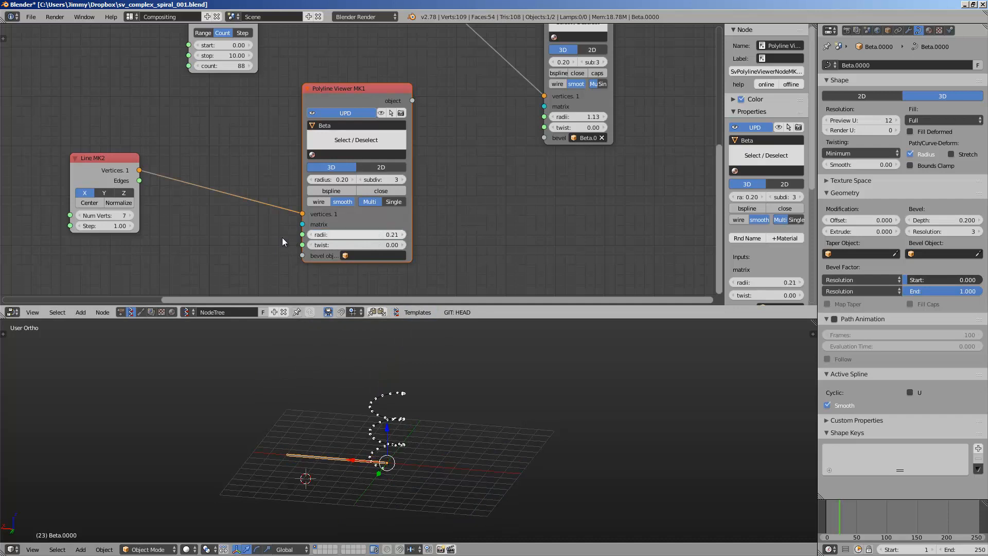
scroll(282, 238, up, 2)
click(337, 198)
drag(354, 246, 256, 247)
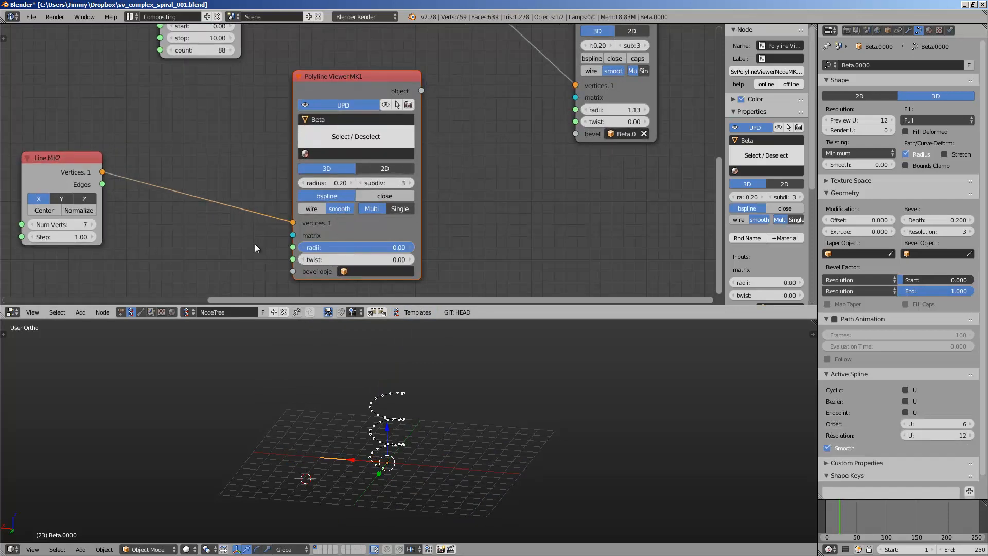
Set the Beta Polyline Viewer's radius to 0.00 and radii to 1.98, and widen the node
drag(317, 181, 291, 183)
scroll(452, 190, up, 1)
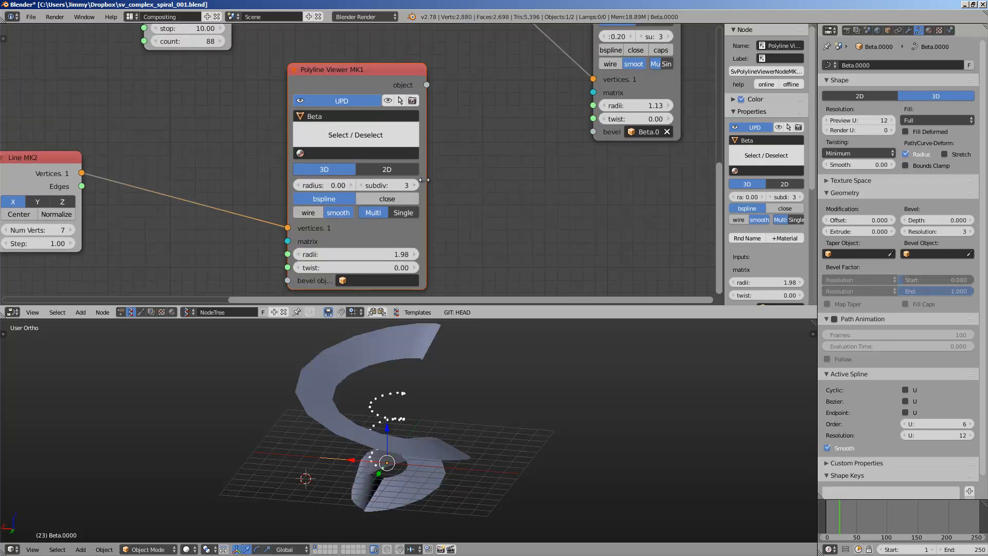
drag(424, 179, 457, 180)
middle_drag(507, 403, 379, 413)
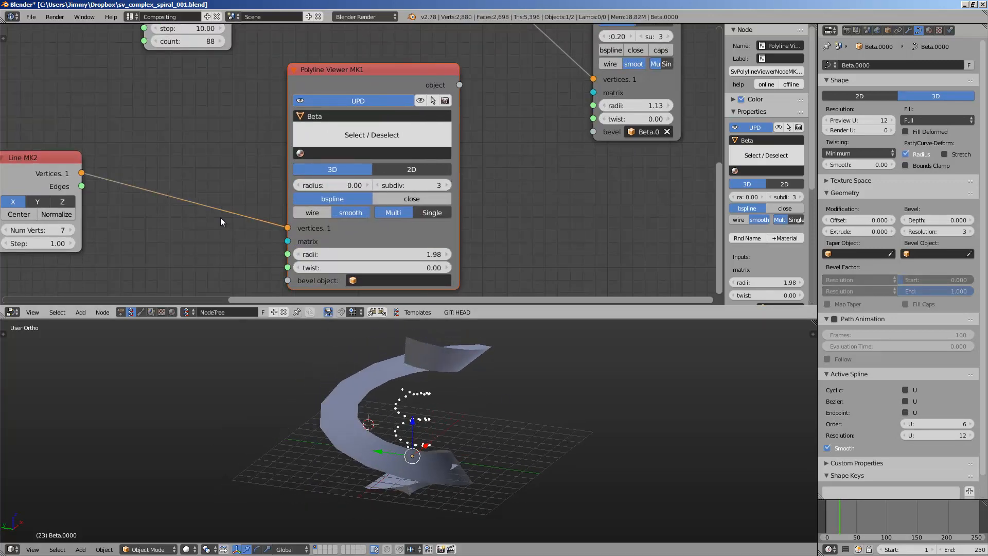
Move Line MK2 away from the Beta viewer and insert a Randomize input vertices node on the link between them
middle_drag(157, 223, 353, 145)
drag(221, 87, 73, 133)
key(shift+a)
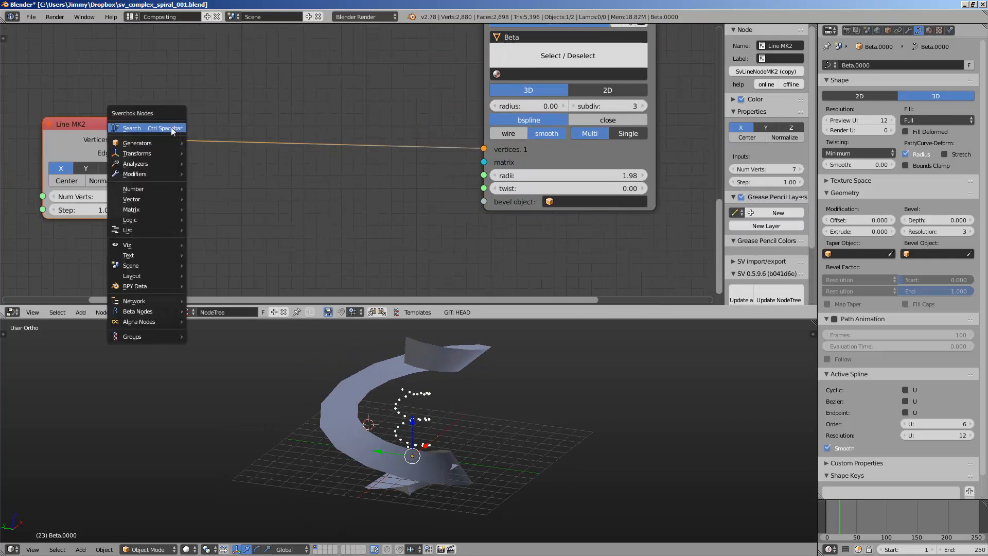
click(171, 128)
text(randomize)
key(Return)
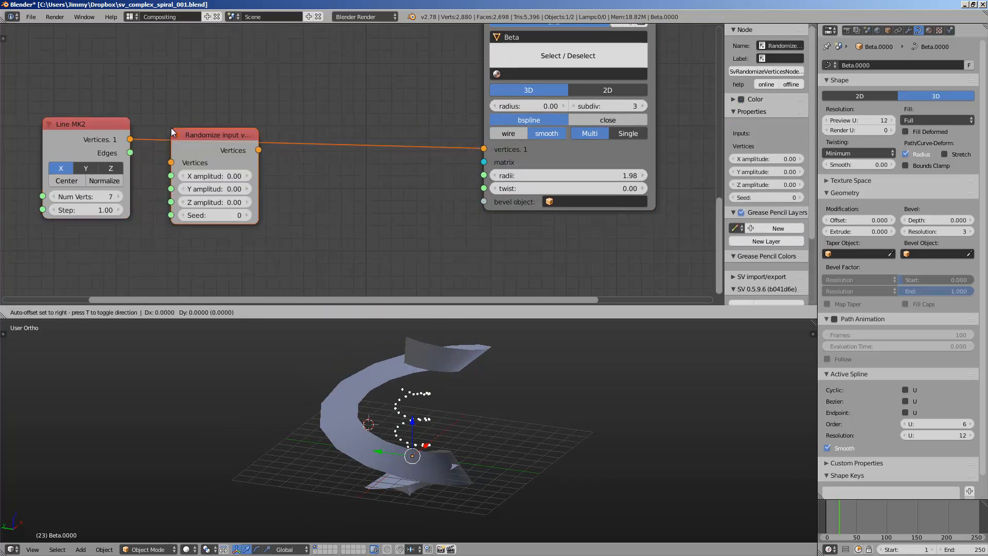
click(267, 137)
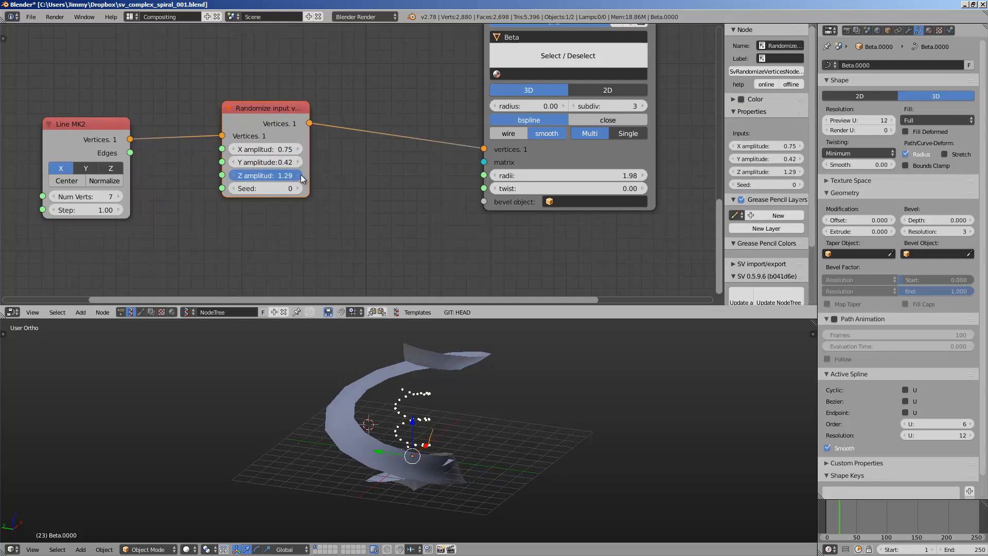
Set the Randomize amplitudes to X 0.75, Y 0.42, Z 0.63 with seed 35, set the line step to 0.94, and save
scroll(494, 439, up, 4)
middle_drag(494, 440, 391, 428)
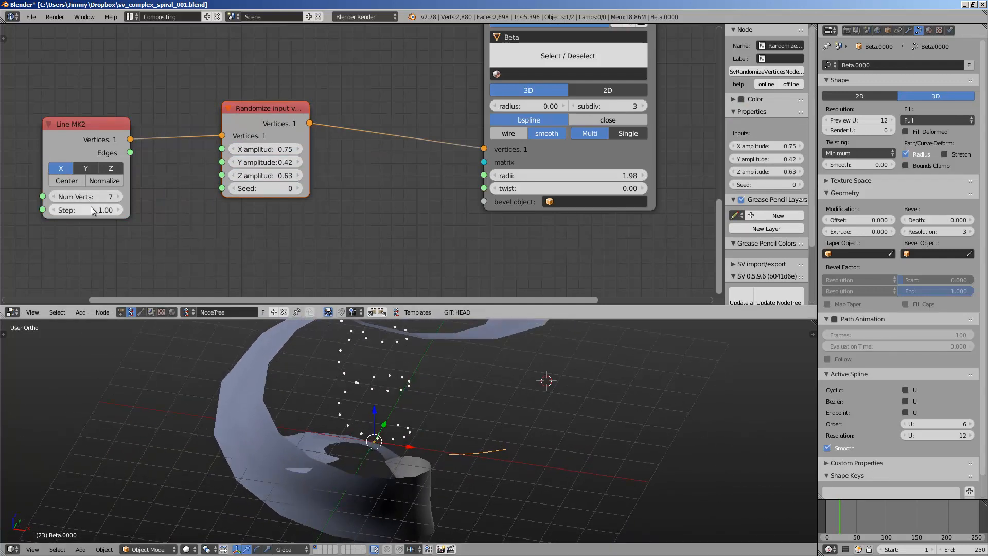
drag(91, 207, 87, 207)
drag(260, 187, 281, 187)
middle_drag(421, 381, 461, 405)
key(ctrl+s)
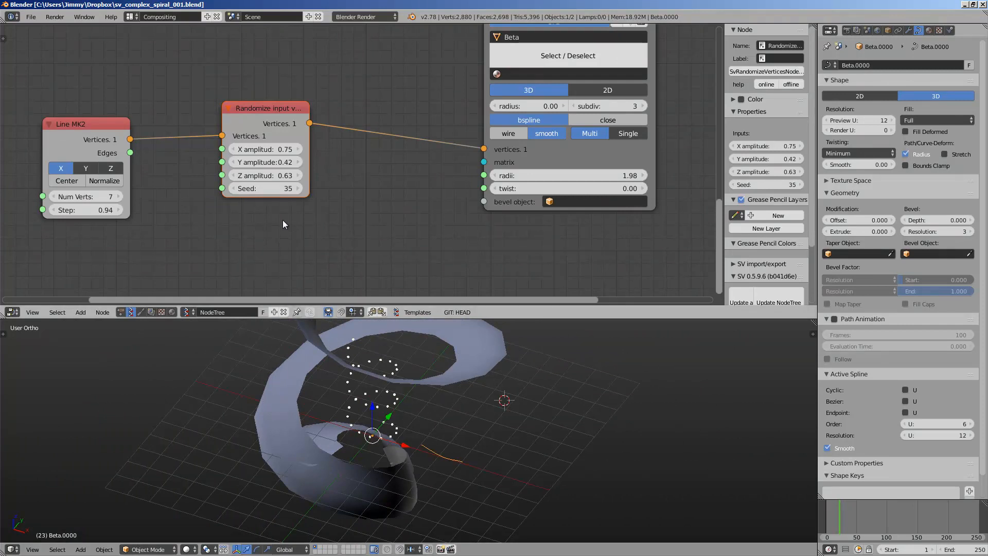
Try the Z direction on the Line MK2 node, settle on Y, and check the spiral's shape
middle_drag(129, 213, 267, 231)
click(228, 186)
click(247, 186)
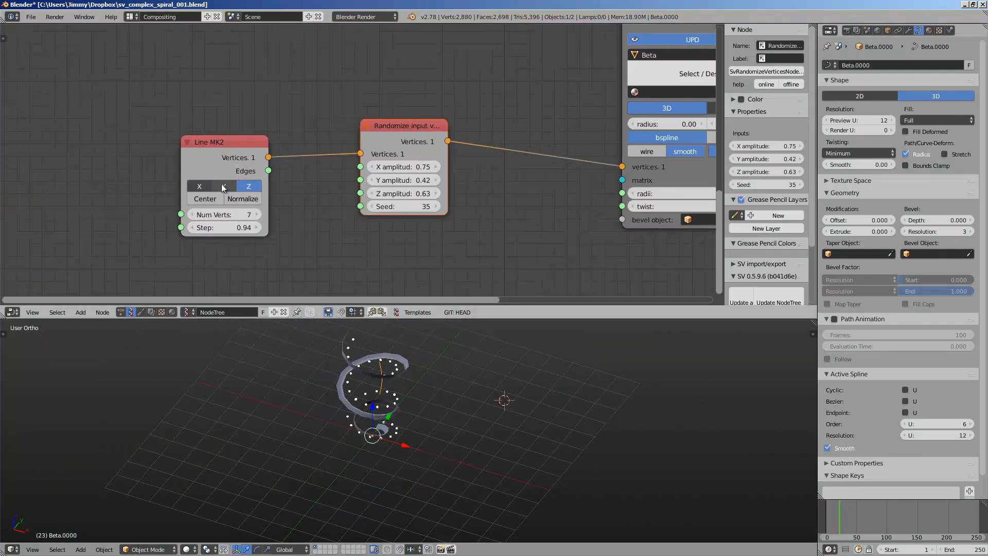
click(229, 187)
middle_drag(419, 479, 314, 464)
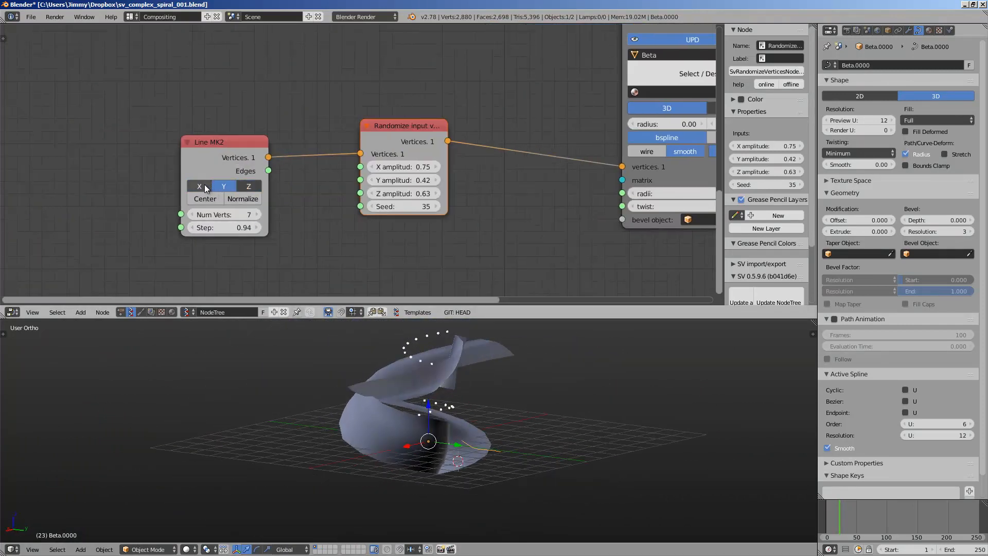
middle_drag(448, 458, 432, 420)
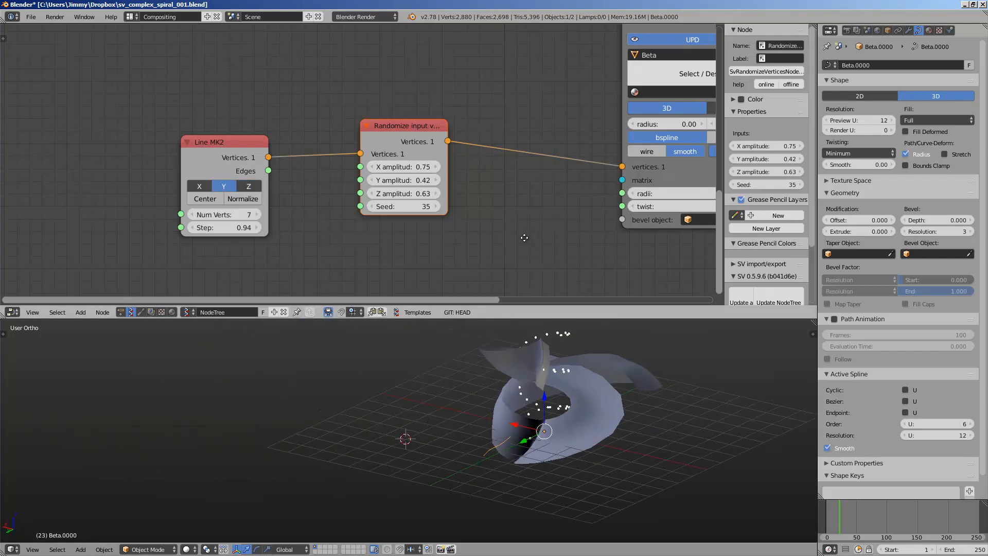
Turn off bspline on the Beta Polyline Viewer and inspect the sharper profile
middle_drag(620, 183, 390, 180)
click(457, 136)
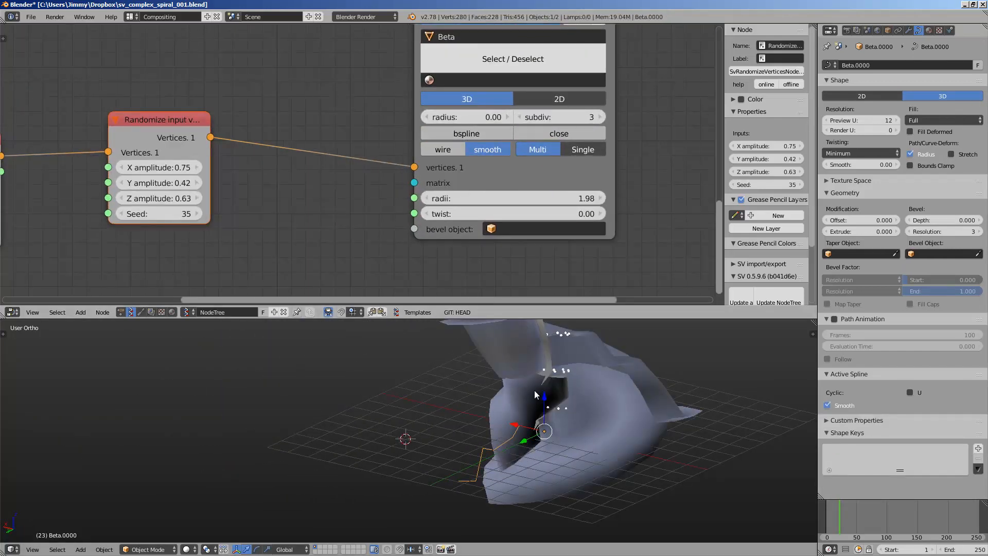
middle_drag(533, 402, 406, 439)
Set the Line MK2 step to 0.10, inspect the spiral up close, and save the file
middle_drag(174, 162, 316, 136)
scroll(315, 136, up, 1)
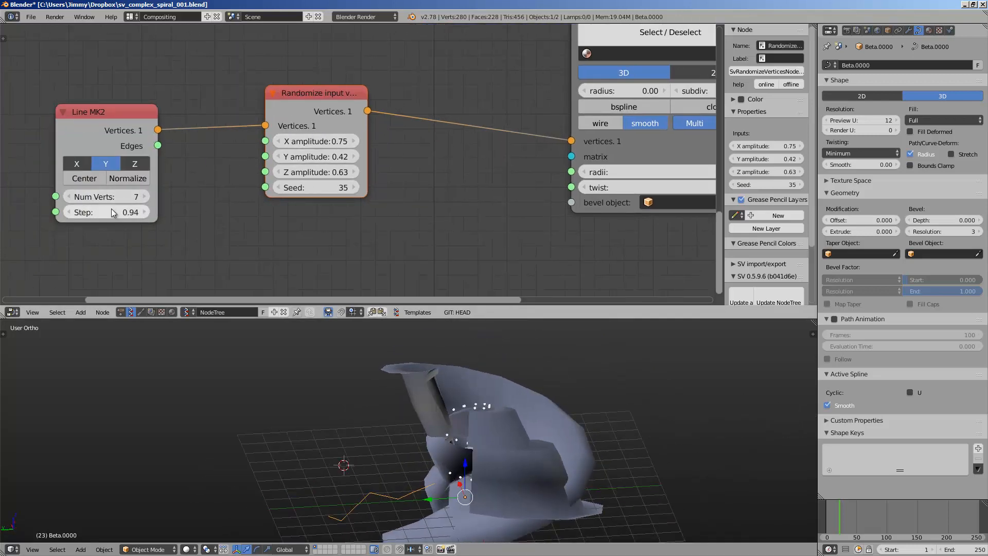
drag(113, 212, 948, 213)
middle_drag(379, 419, 388, 447)
scroll(440, 416, up, 5)
scroll(362, 468, down, 5)
key(ctrl+s)
click(472, 447)
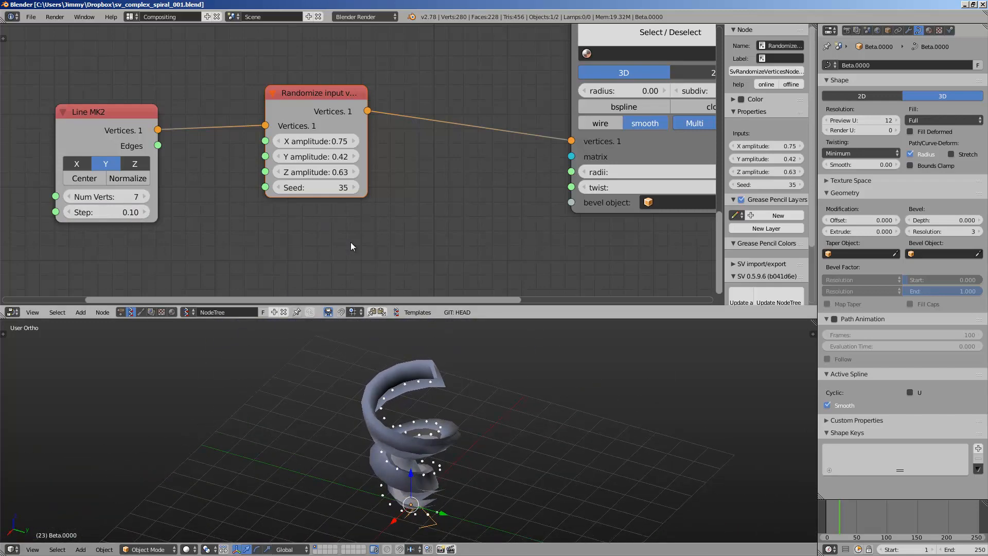
Set the Line MK2 step to -0.05 and the Randomize seed to 168, and save the file
middle_drag(356, 238, 429, 228)
drag(177, 206, 216, 202)
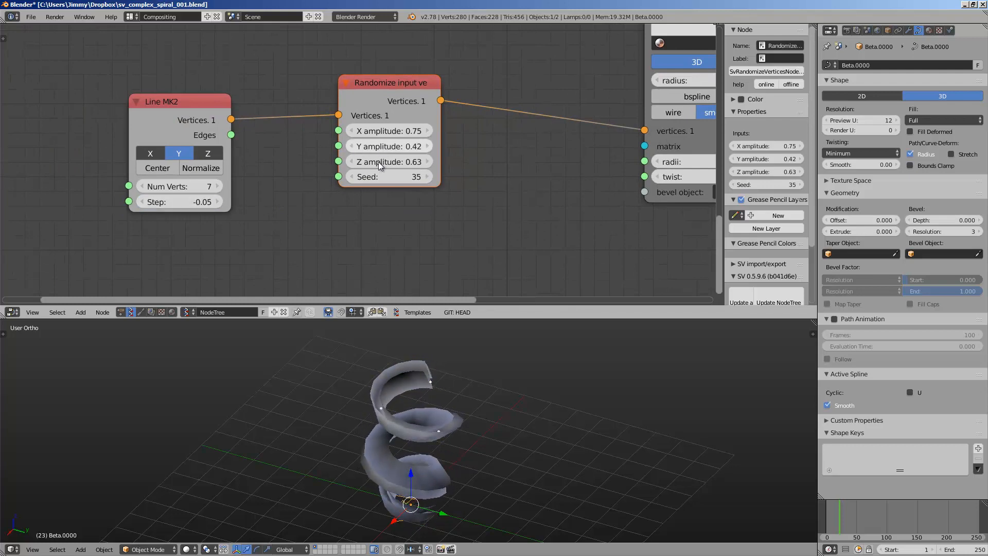
drag(378, 179, 450, 177)
middle_drag(509, 441, 489, 425)
key(ctrl+s)
Enable Matcap shading in the 3D view, choose the brown matcap with the teal rim, and save
click(808, 335)
click(812, 335)
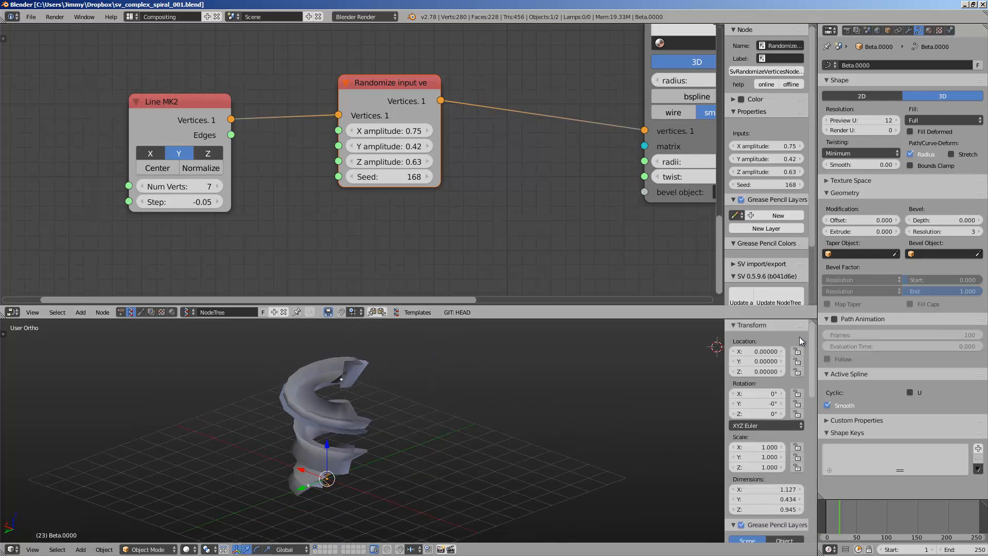
scroll(771, 422, down, 15)
scroll(755, 434, down, 3)
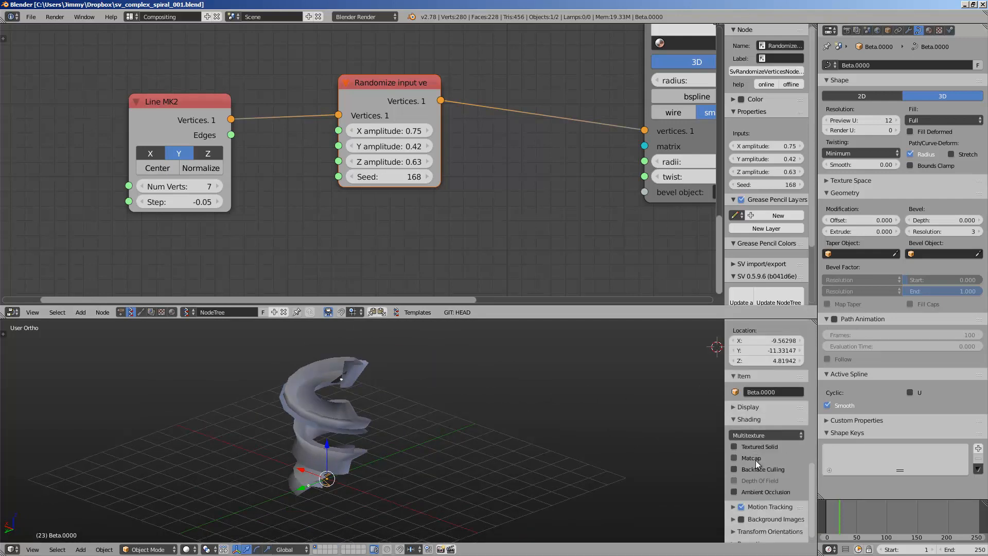
click(755, 459)
click(757, 477)
click(654, 455)
middle_drag(439, 435, 471, 423)
key(ctrl+s)
click(471, 422)
Set the Line MK2 vertex count to 131 and its step to 0.01, and save the file
scroll(255, 208, up, 1)
drag(190, 188, 259, 182)
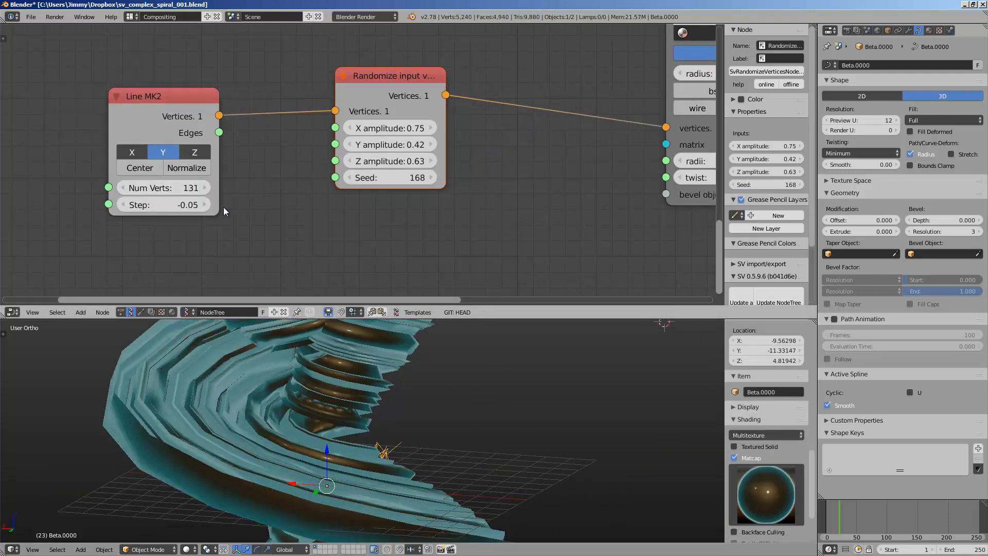
mouse_move(186, 207)
mouse_down()
mouse_move(204, 207)
mouse_move(178, 206)
mouse_up()
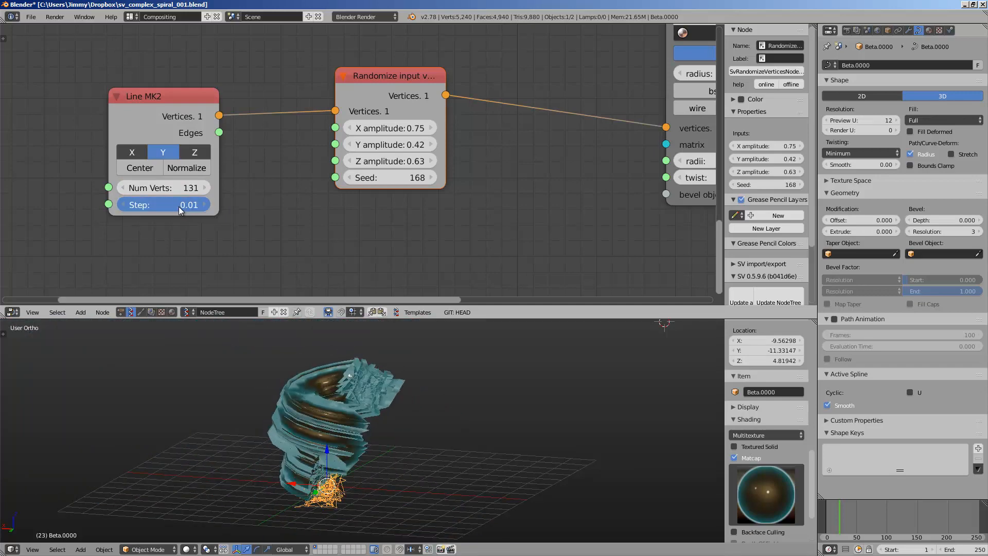
middle_drag(329, 387, 424, 409)
key(ctrl+s)
right_click(390, 503)
right_click(380, 495)
scroll(296, 73, down, 1)
middle_drag(296, 73, 275, 193)
key(ctrl+s)
Widen the node editor area and move the Pi node and its connected Range Float away from SINCOS
middle_drag(469, 94, 395, 285)
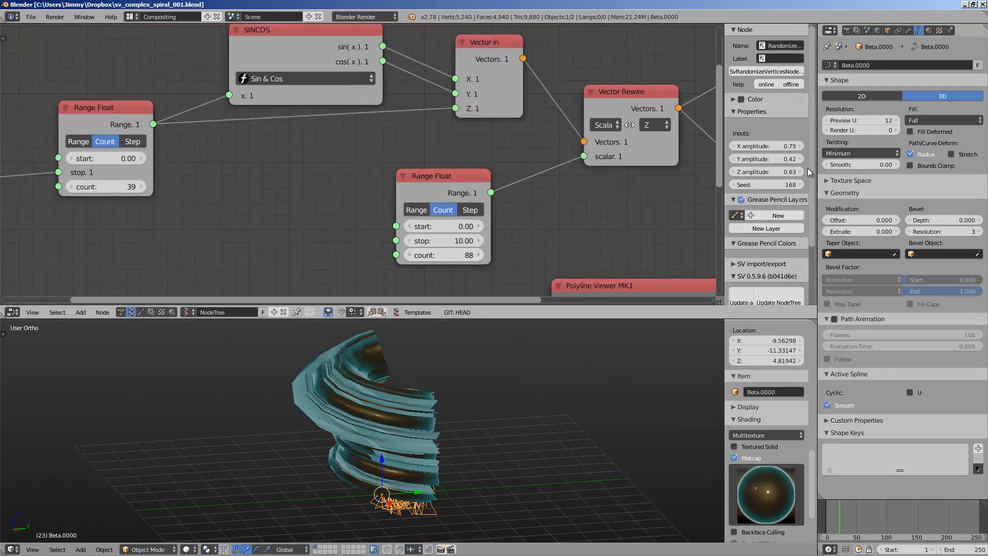
drag(817, 174, 920, 176)
middle_drag(496, 176, 657, 149)
drag(234, 156, 180, 167)
drag(352, 112, 312, 92)
middle_drag(401, 106, 333, 114)
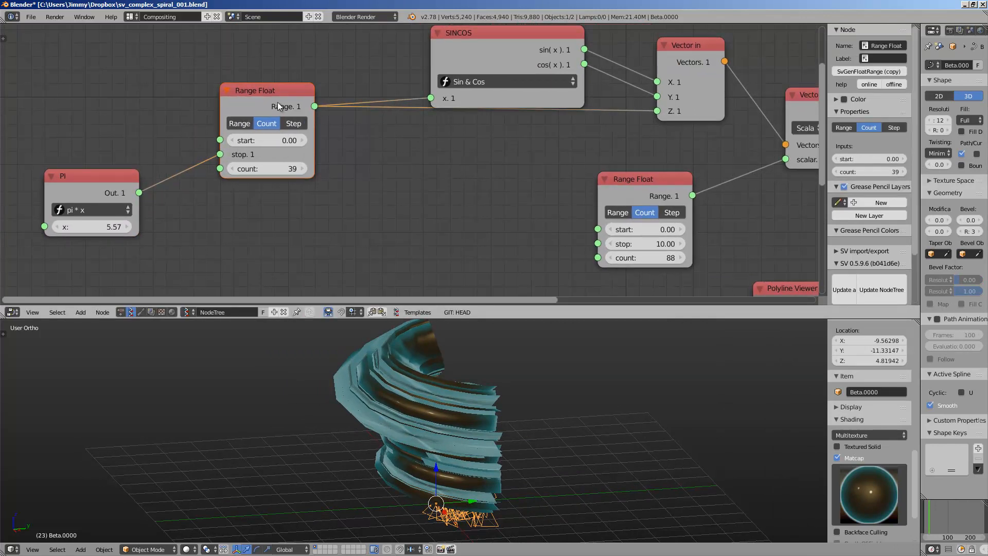
drag(277, 102, 274, 117)
Set the Pi node's x to 8.21, try a count of 194 on its Range Float, and settle on 78
scroll(289, 190, down, 1)
middle_drag(290, 190, 286, 165)
drag(163, 192, 193, 180)
drag(289, 157, 404, 143)
scroll(293, 384, down, 3)
middle_drag(294, 389, 437, 397)
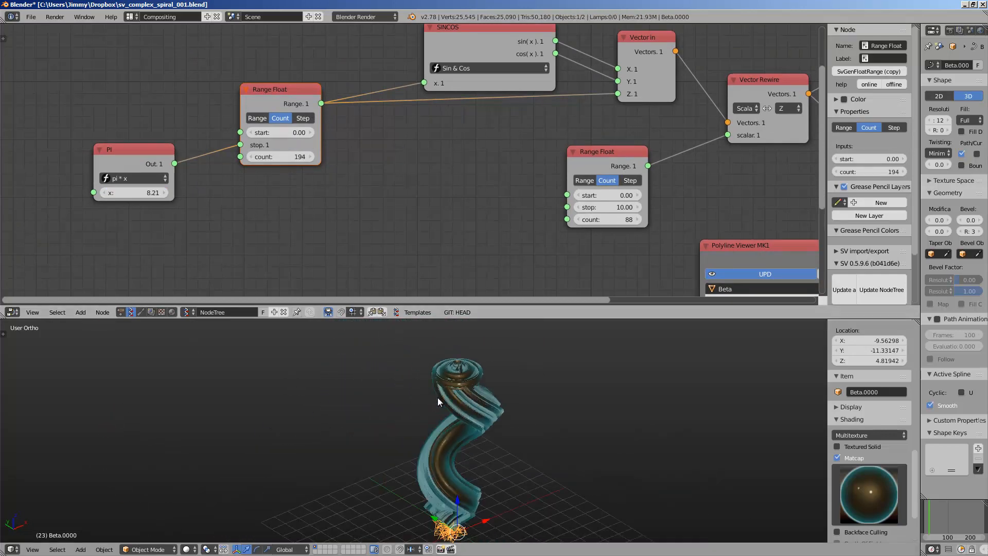
drag(309, 157, 234, 156)
middle_drag(511, 411, 325, 456)
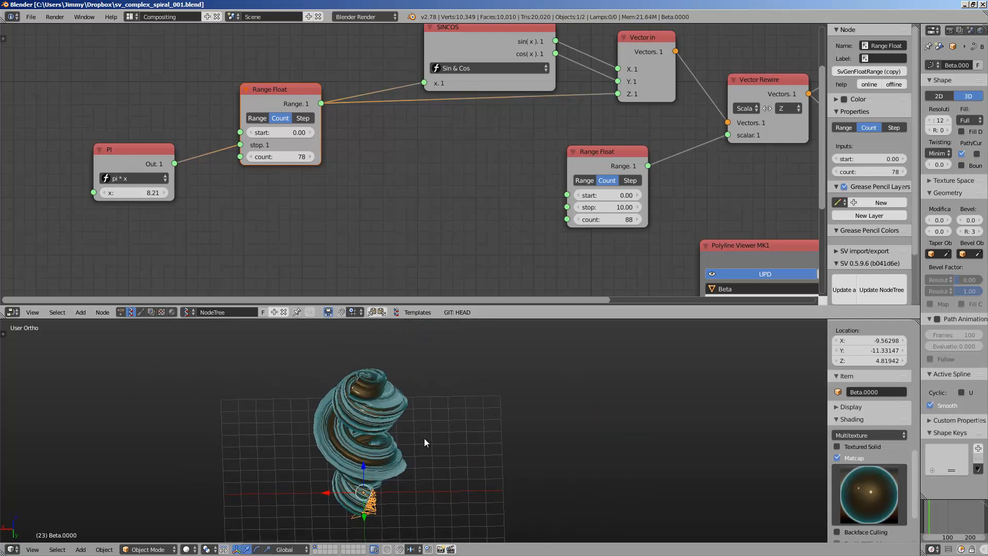
middle_drag(424, 437, 412, 431)
Set the count of the Range Float feeding Vector Rewire to 83 and move that node farther from Vector Rewire
middle_drag(465, 280, 440, 273)
mouse_move(588, 210)
mouse_down()
mouse_move(621, 202)
mouse_move(577, 202)
mouse_move(589, 198)
mouse_up()
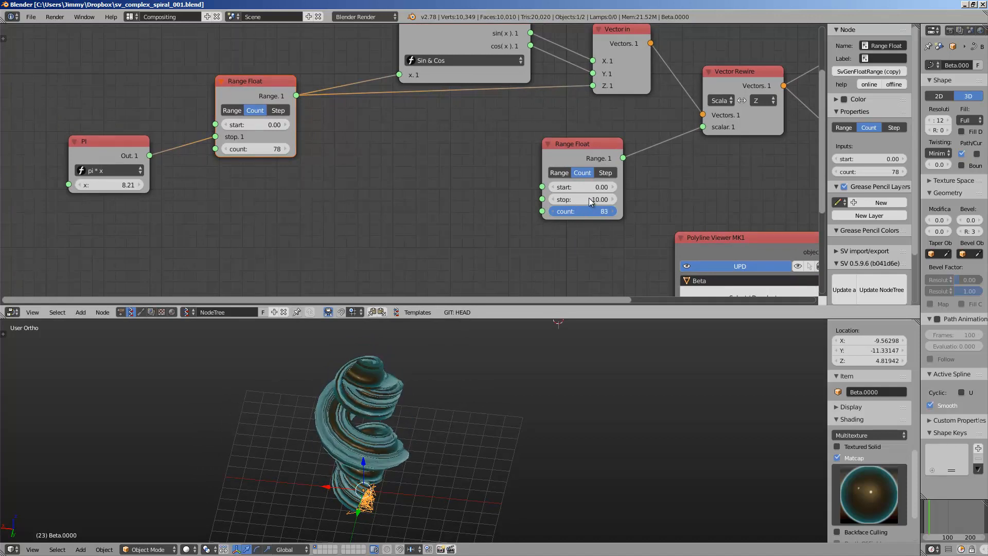
drag(580, 162, 527, 146)
middle_drag(479, 156, 330, 174)
scroll(349, 175, down, 1)
Spread out the SINCOS, Pi and first Range Float nodes to leave space before Vector in, and save
drag(329, 69, 251, 67)
middle_drag(176, 131, 282, 136)
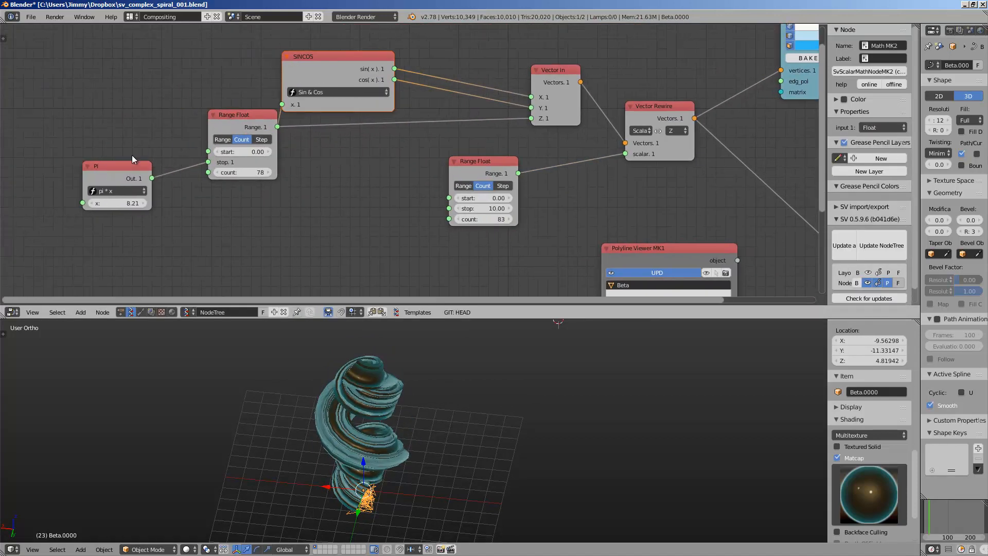
drag(129, 165, 63, 181)
drag(256, 117, 166, 122)
key(ctrl+s)
click(166, 124)
middle_drag(275, 153, 292, 178)
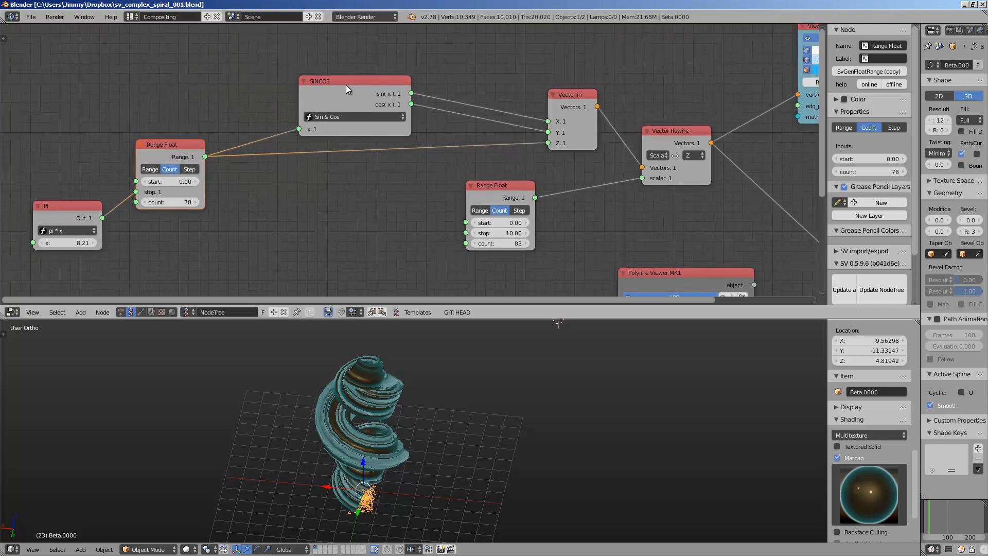
drag(345, 84, 310, 85)
middle_drag(361, 353, 443, 384)
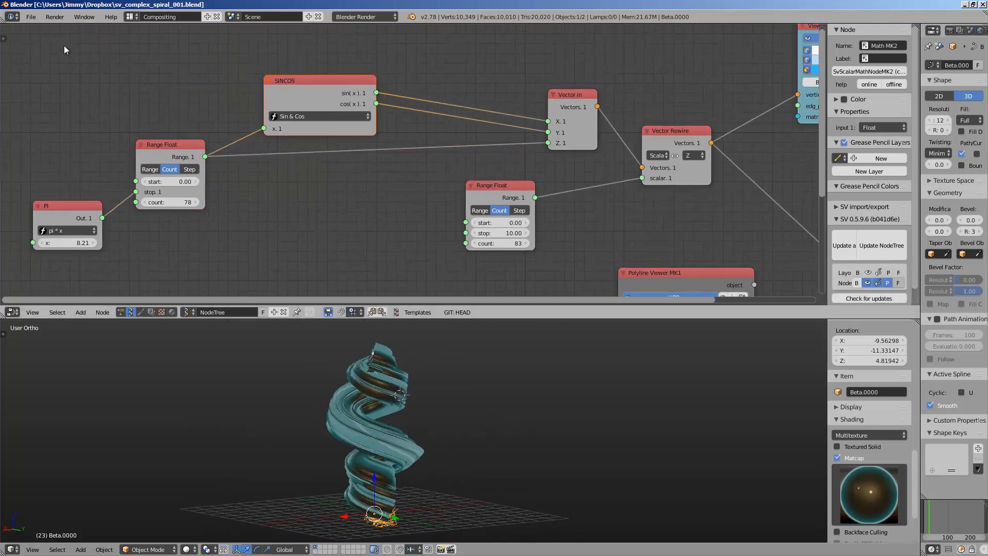
Save the file as the incremented version sv_complex_spiral_002.blend
click(31, 17)
click(64, 109)
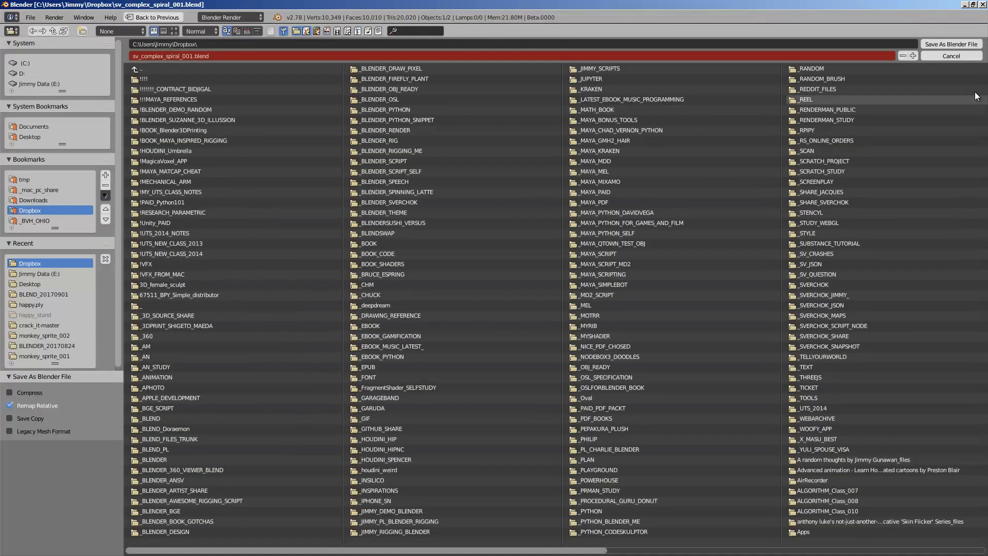
click(913, 56)
click(929, 47)
Rearrange SINCOS, Vector in and the second Range Float so there is a wide gap between SINCOS and Vector in
middle_drag(346, 138, 381, 151)
drag(363, 95, 397, 73)
drag(589, 111, 493, 117)
drag(530, 202, 556, 217)
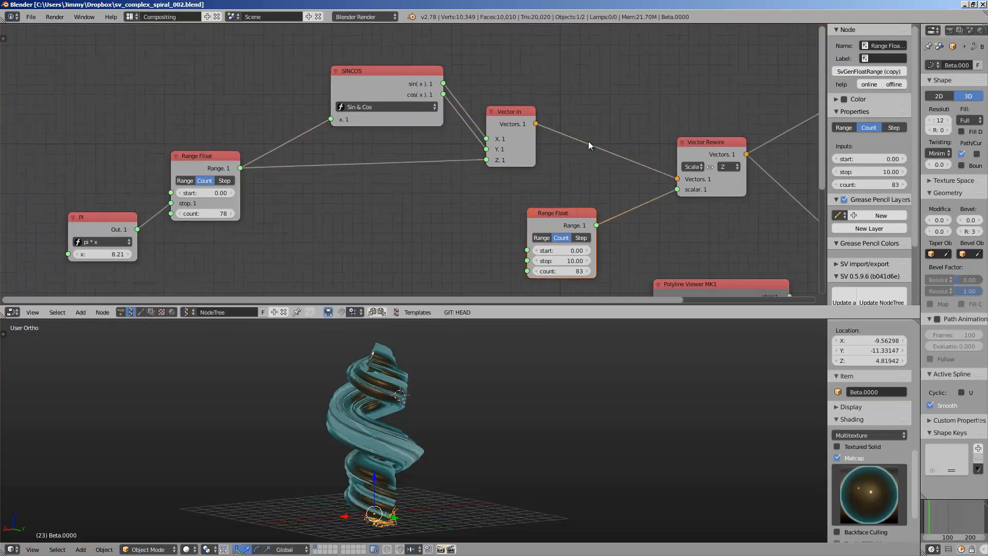
drag(534, 122, 603, 119)
drag(529, 114, 618, 117)
middle_drag(486, 92, 489, 98)
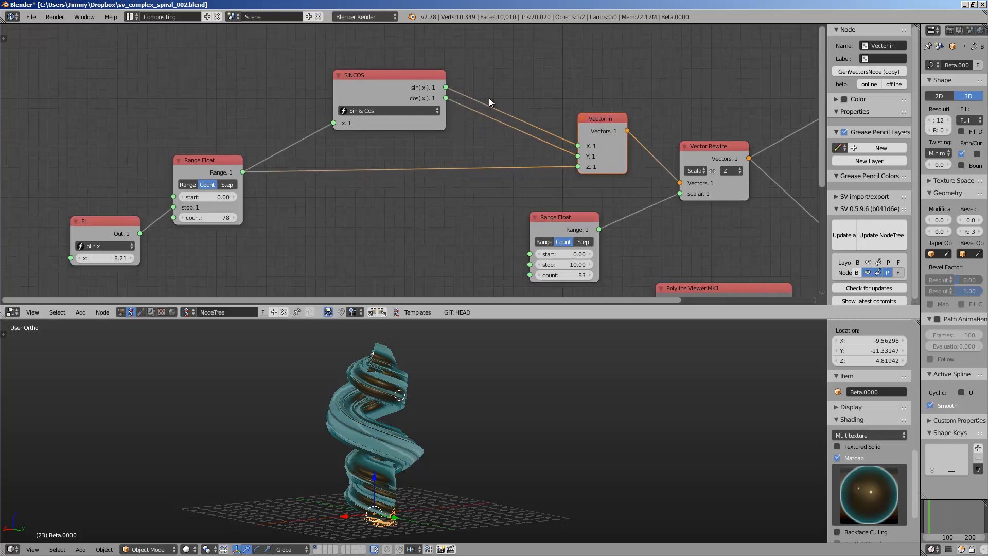
drag(431, 82, 413, 90)
Insert Multiply math nodes on the sin link to Vector in's X and on the cos link to its Y
middle_drag(425, 104, 404, 128)
key(shift+a)
click(457, 84)
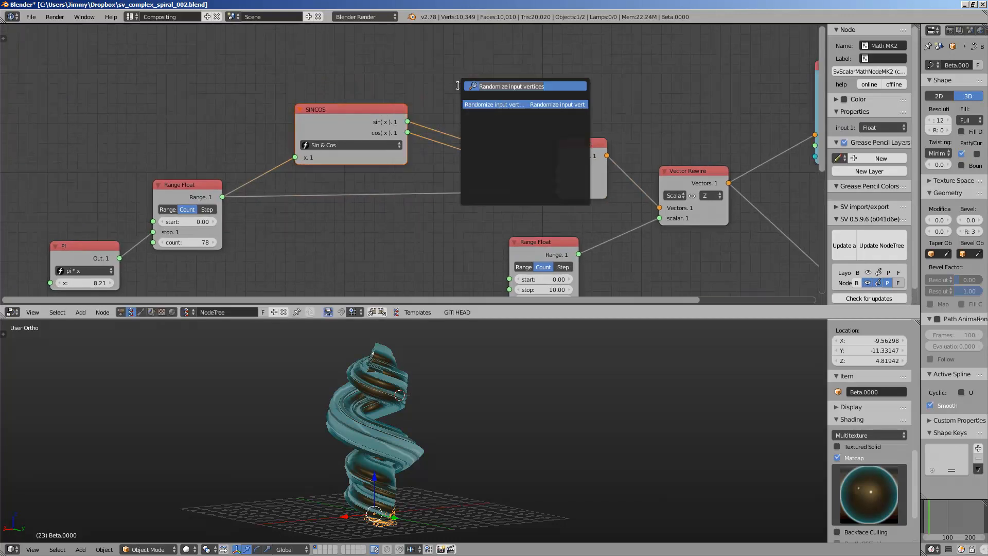
text(math)
key(Return)
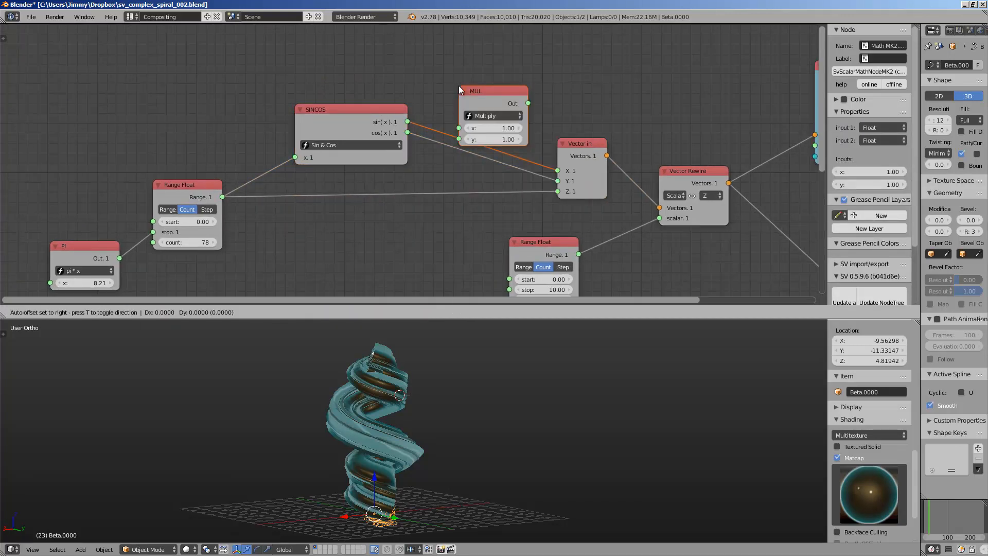
click(478, 137)
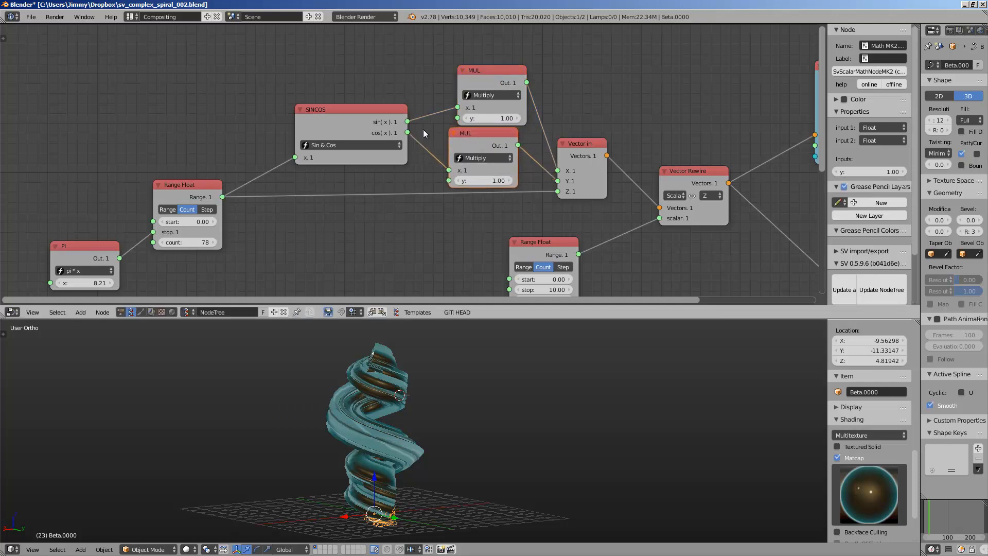
Add a Float node above the first Range Float and connect it to the y input of both Multiply nodes
key(shift+a)
click(224, 95)
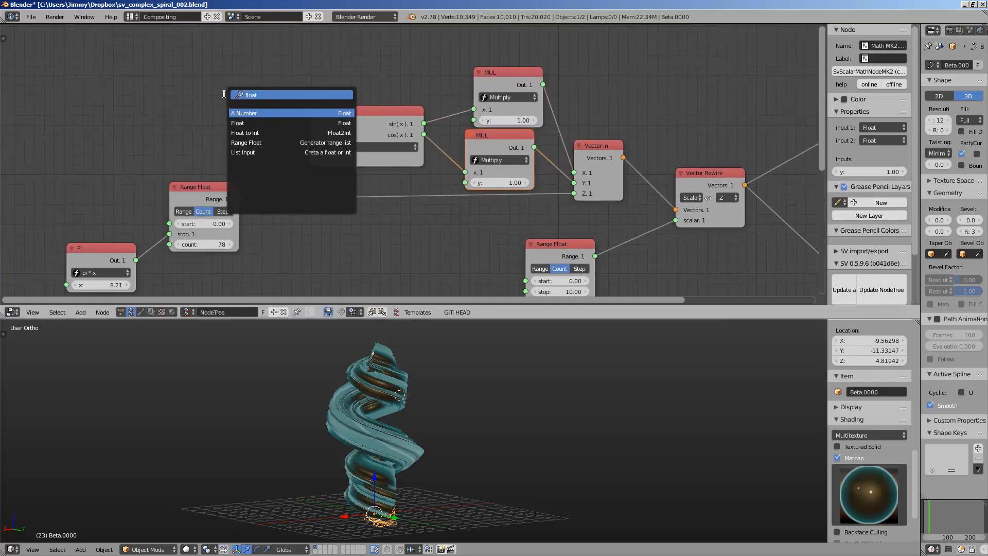
key(Down)
key(Return)
click(199, 79)
drag(268, 96, 474, 120)
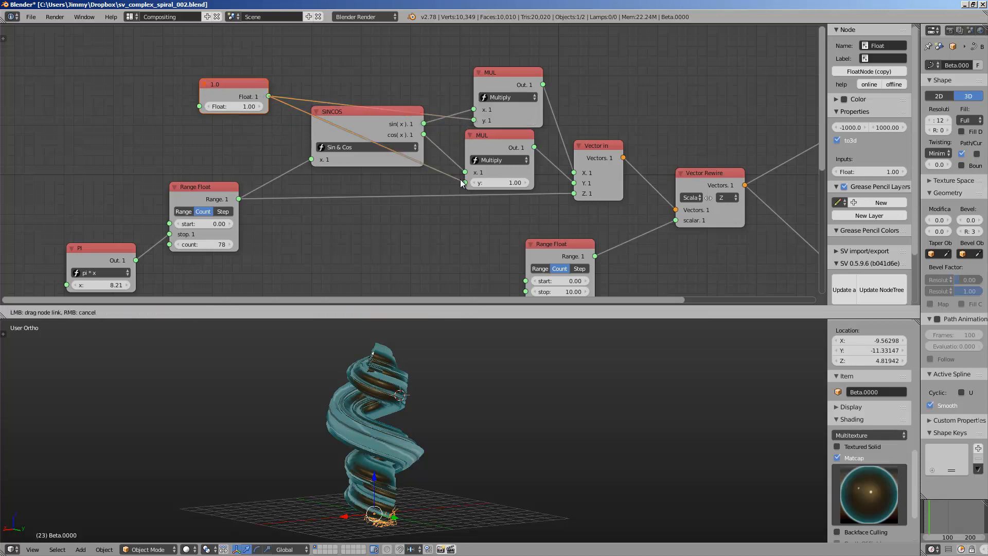
drag(461, 180, 464, 182)
Set the Float node to 5.08 to widen the spiral, and save the file
drag(244, 107, 310, 110)
middle_drag(423, 357, 461, 397)
key(ctrl+s)
click(453, 395)
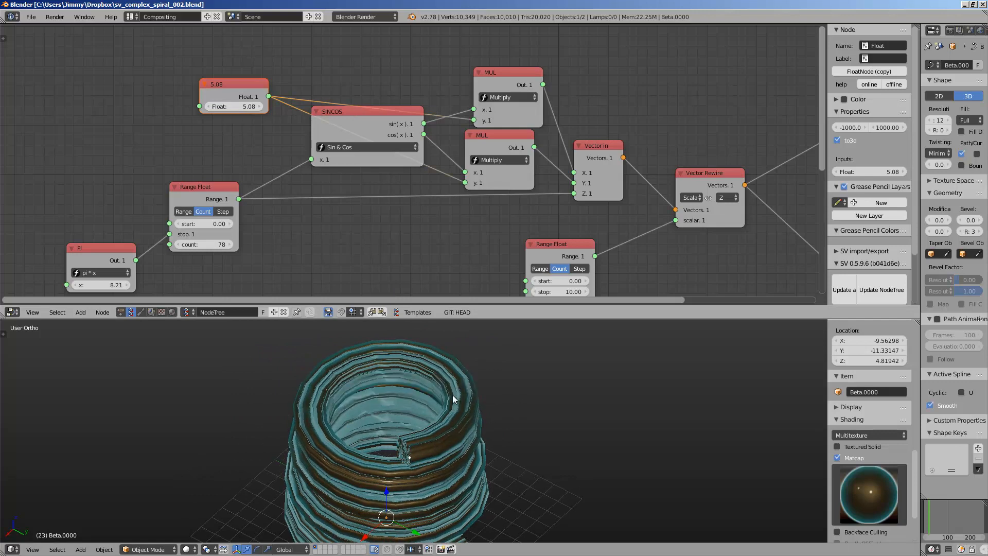
Move the first Range Float and Pi nodes farther away from SINCOS to make room, and save the file
scroll(453, 395, down, 1)
shift+middle_drag(443, 432, 454, 368)
middle_drag(325, 206, 463, 149)
right_drag(231, 192, 81, 190)
right_drag(355, 133, 209, 133)
middle_drag(203, 135, 213, 168)
key(ctrl+s)
click(205, 164)
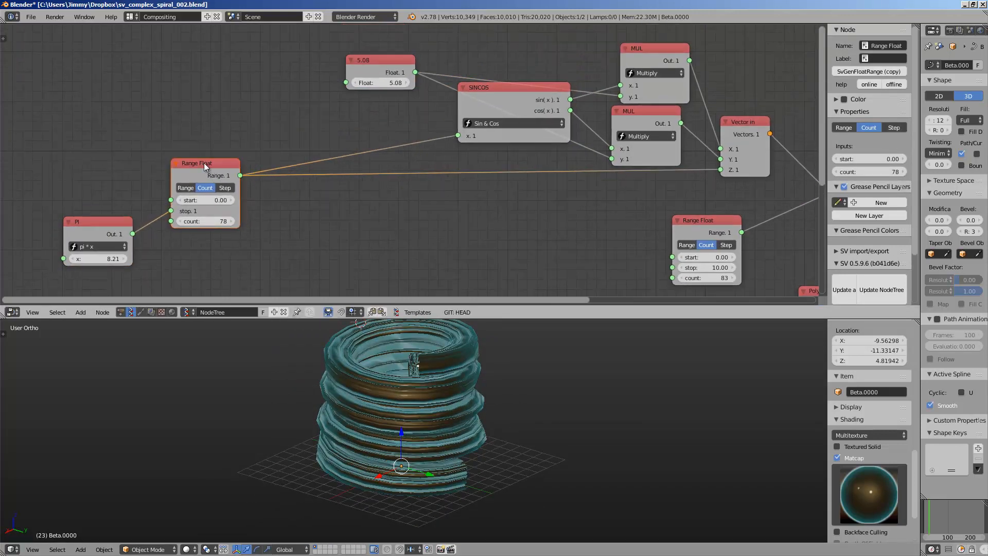
right_drag(203, 163, 198, 158)
middle_drag(198, 158, 199, 181)
Add an Easing 0..1 node beside the Float node and shift the first Range Float and Pi nodes to clear space around it
key(alt+space)
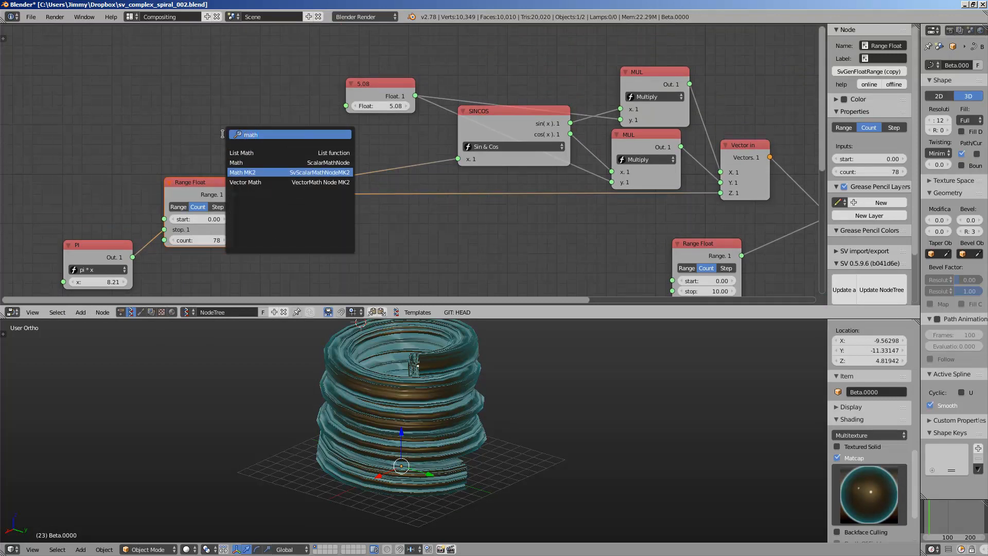
text(easin)
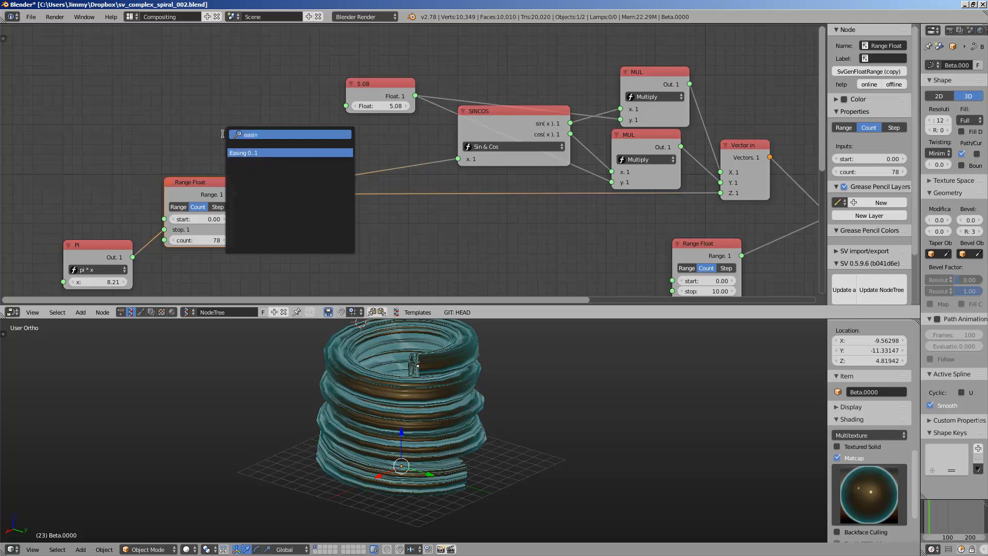
key(Return)
click(239, 88)
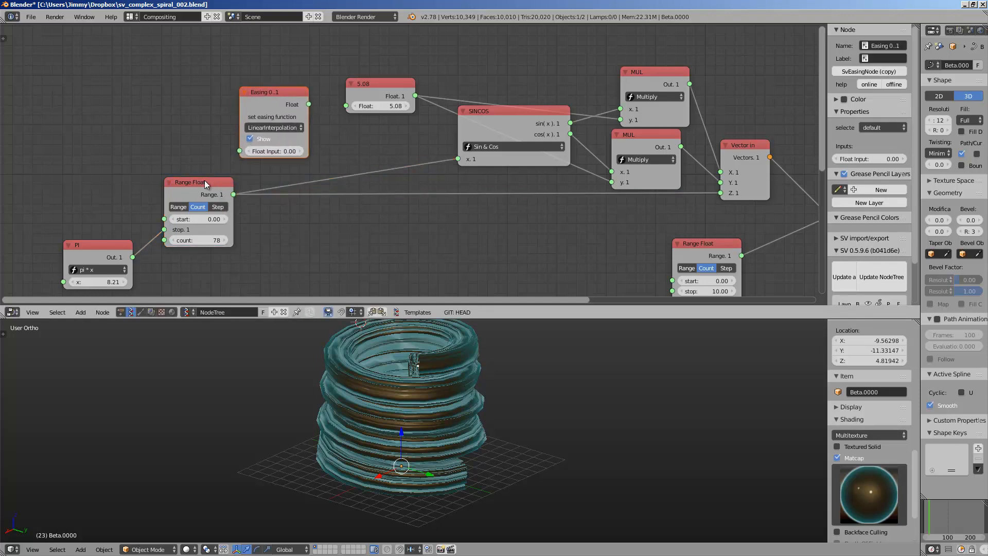
drag(205, 181, 193, 207)
drag(89, 243, 49, 227)
middle_drag(99, 204, 155, 178)
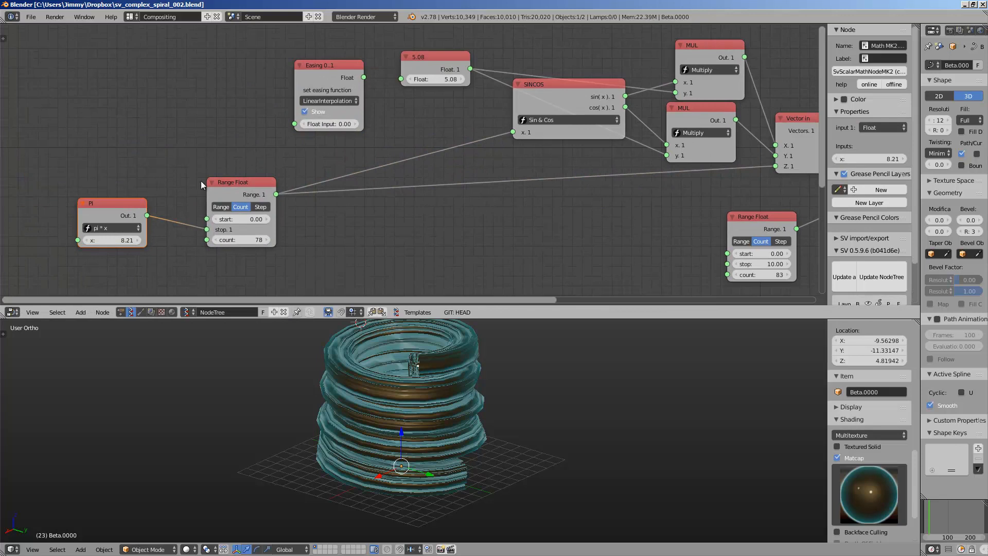
middle_drag(316, 109, 322, 111)
Duplicate the first Range Float node, place the copy beside the Easing node and set its stop to 1.00
click(252, 183)
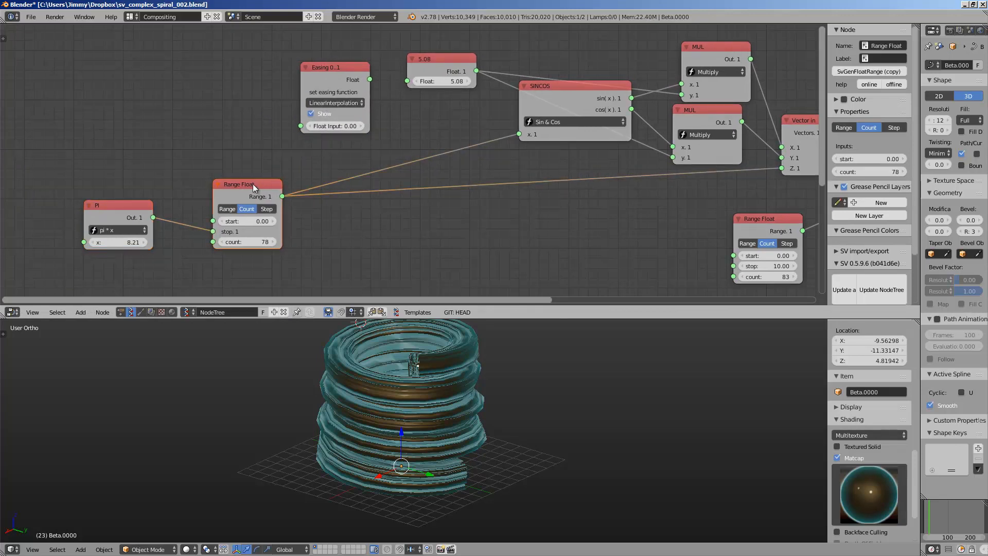
key(shift+d)
click(208, 83)
drag(227, 126, 188, 101)
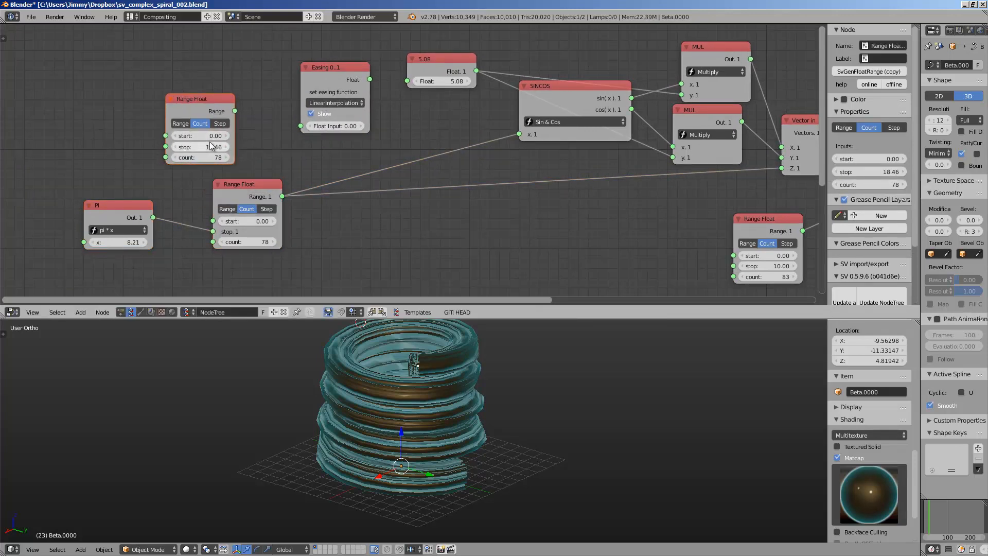
middle_drag(98, 122, 121, 120)
Move the Pi node farther out and connect the duplicated Range Float's output to the Easing node's Float Input
key(shift+a)
click(81, 125)
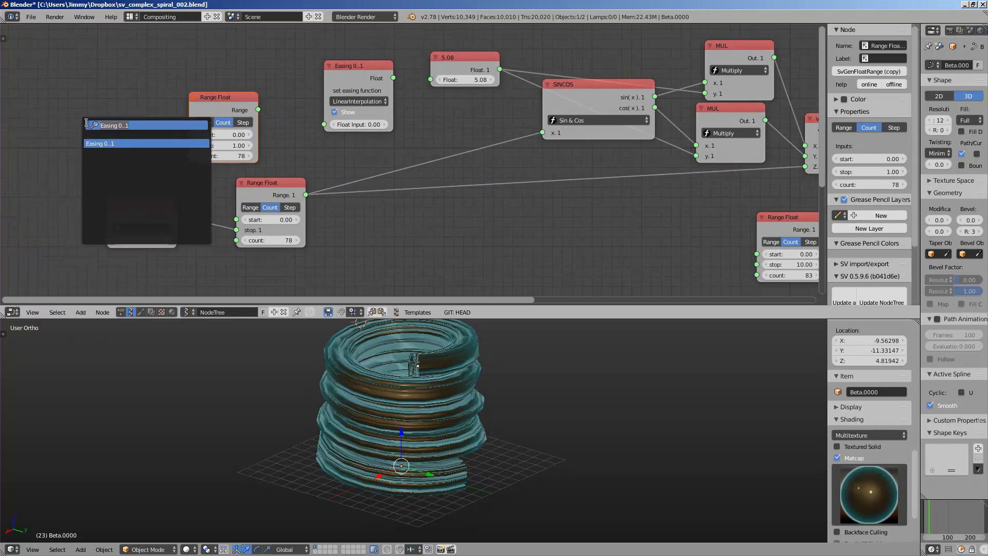
key(Escape)
drag(126, 203, 62, 210)
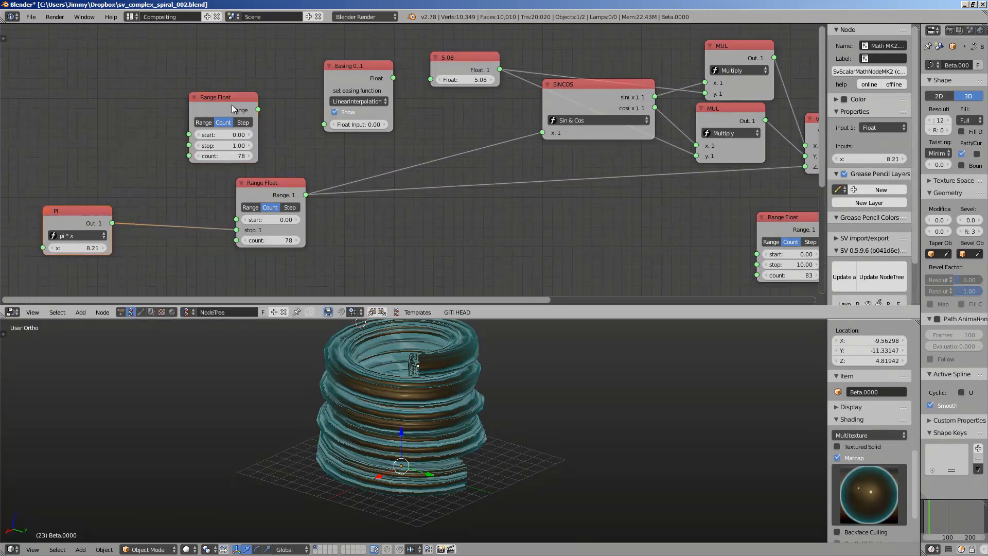
drag(259, 110, 324, 124)
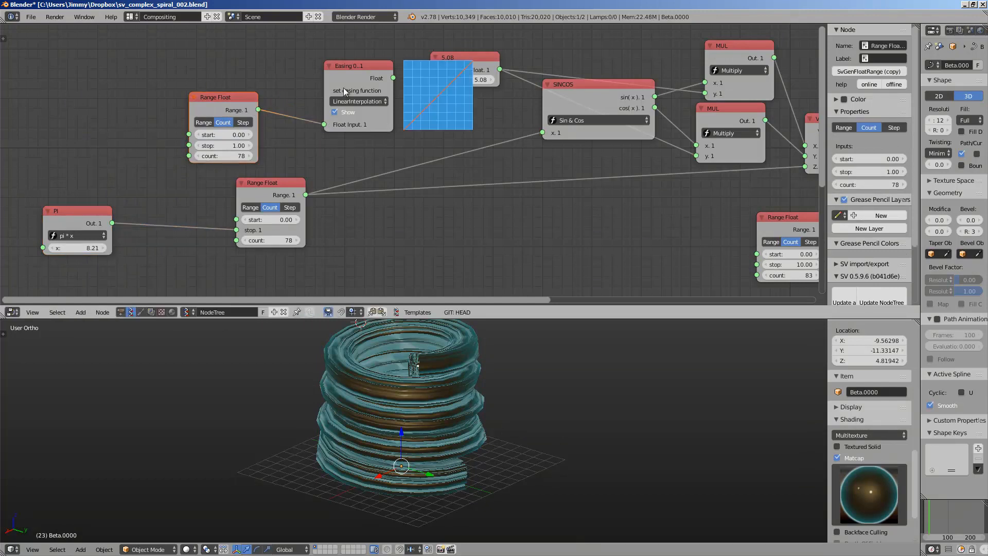
middle_drag(270, 118, 271, 118)
click(259, 183)
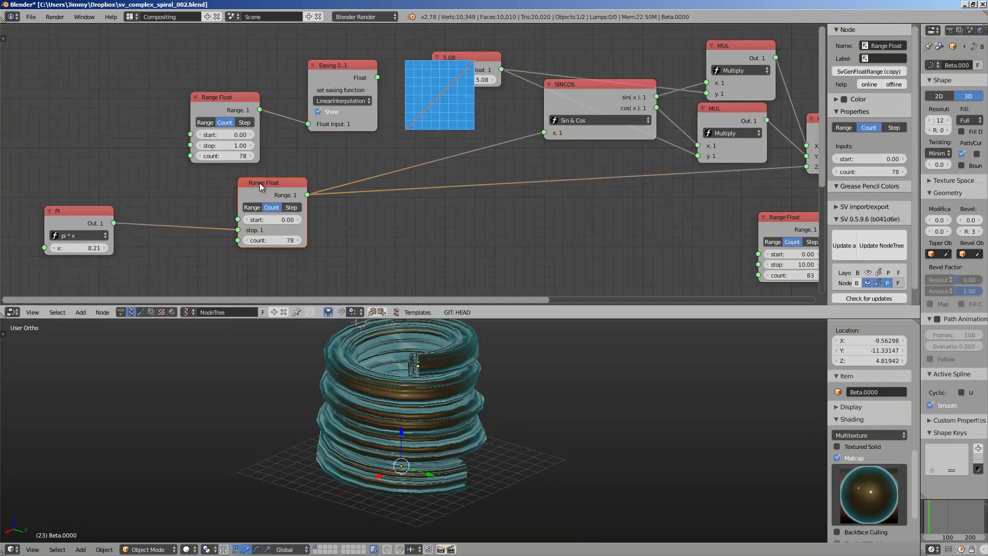
key(shift+d)
click(128, 98)
key(x)
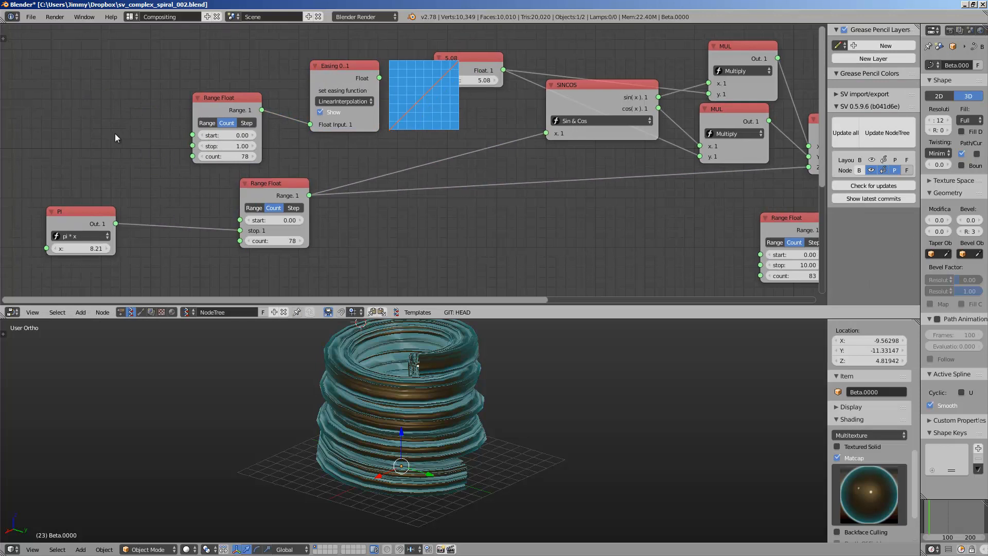
Add an Int node in the free space beside the duplicated Range Float
key(alt+space)
text(int)
key(Down)
key(Down)
key(Return)
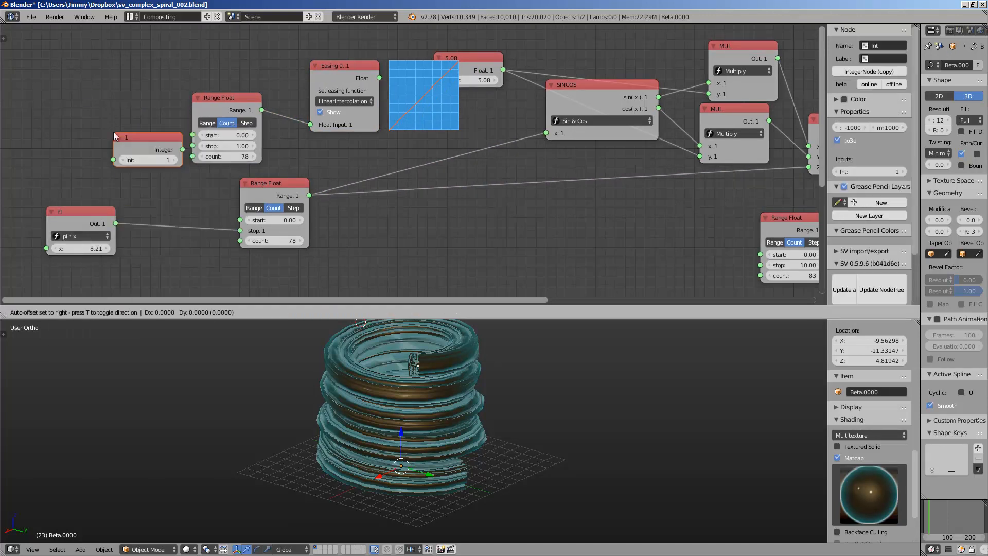
click(62, 138)
Connect the Int node to the count inputs of the duplicated and original Range Floats, set it to 88, and save the file
drag(140, 154, 168, 162)
middle_drag(145, 140, 145, 166)
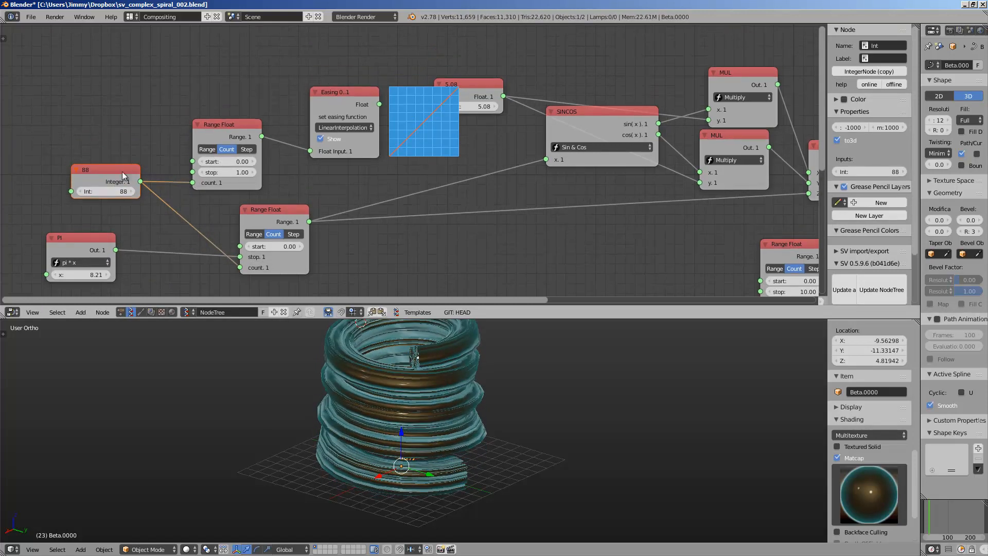
drag(128, 171, 88, 185)
key(ctrl+s)
click(119, 176)
Move the Float node clear of the easing graph and connect the Easing output to its input
middle_drag(355, 107, 280, 136)
drag(280, 136, 404, 71)
scroll(439, 408, up, 2)
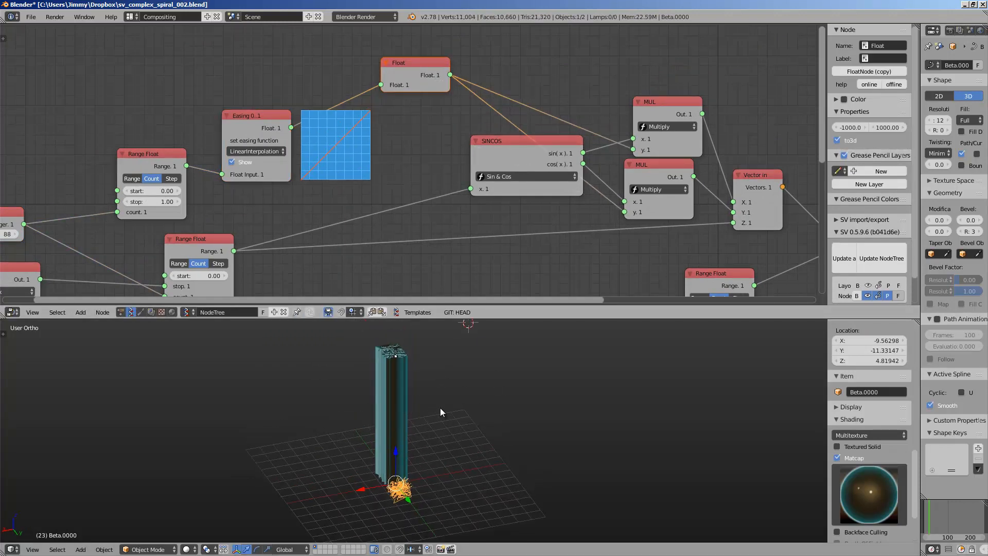
Set the easing function to QuadraticEaseIn and move the Easing node level with its graph
click(270, 151)
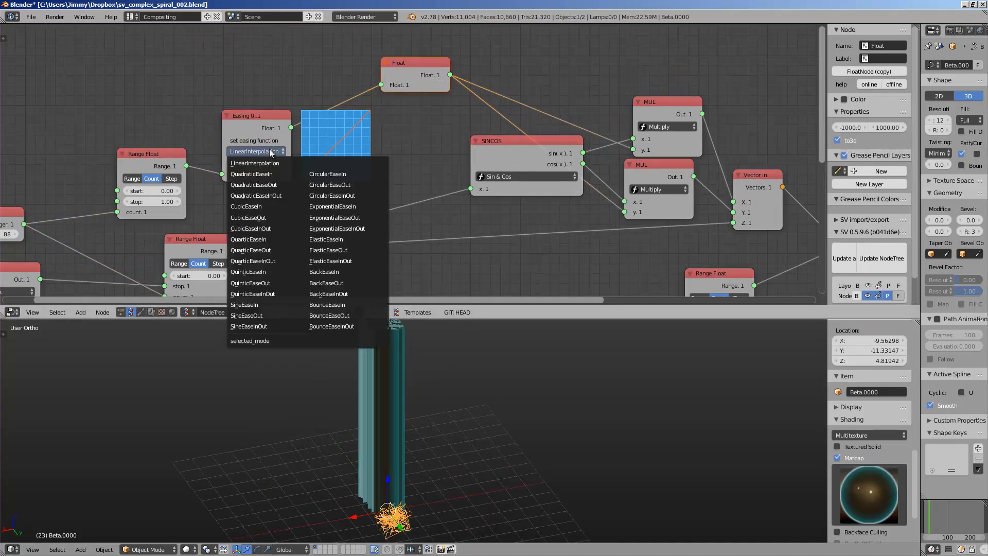
click(260, 174)
drag(274, 125, 276, 94)
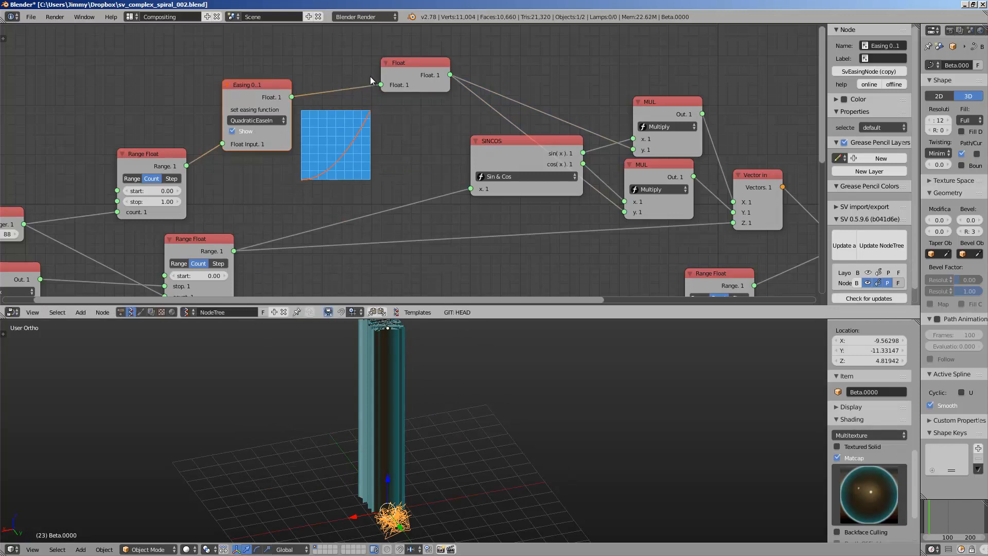
Connect the Easing output directly to the y input of both Multiply nodes, delete the Float node, and save the file
drag(393, 64, 377, 72)
drag(291, 97, 633, 149)
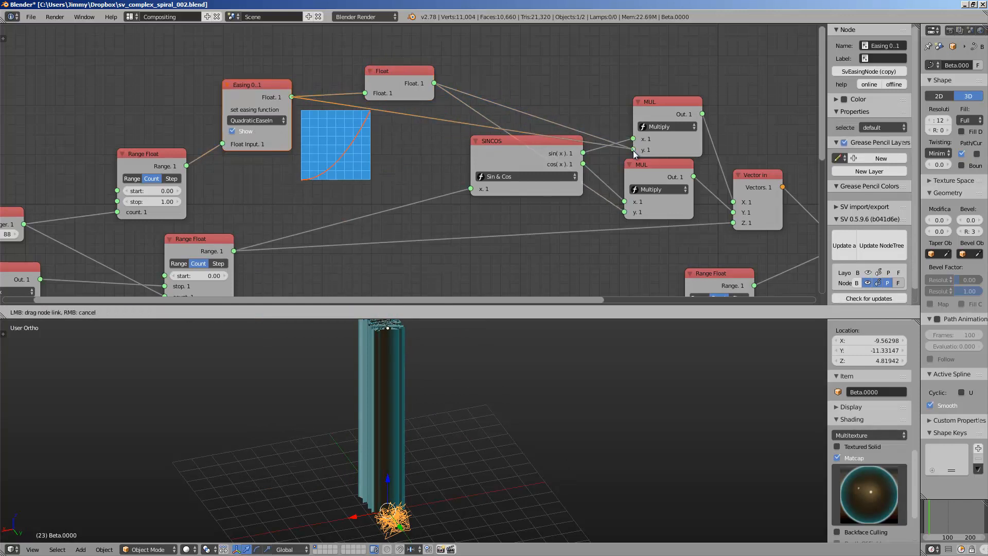
drag(292, 97, 624, 214)
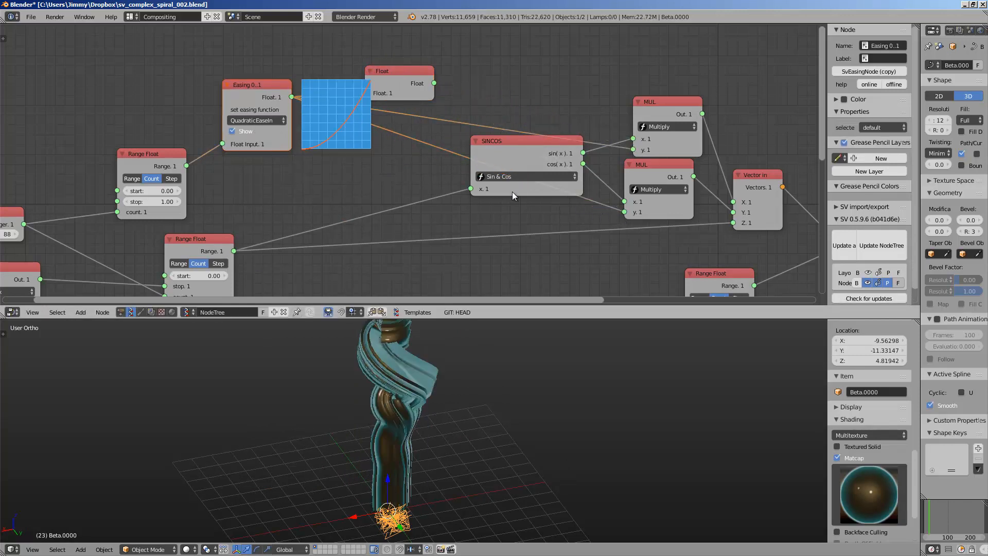
click(409, 78)
key(x)
middle_drag(473, 423, 520, 435)
scroll(532, 402, down, 2)
key(ctrl+s)
Set the stop of the Range Float feeding the Easing node to 3.16, move that node closer to Int, and save the file
middle_drag(195, 157, 254, 156)
scroll(254, 156, up, 1)
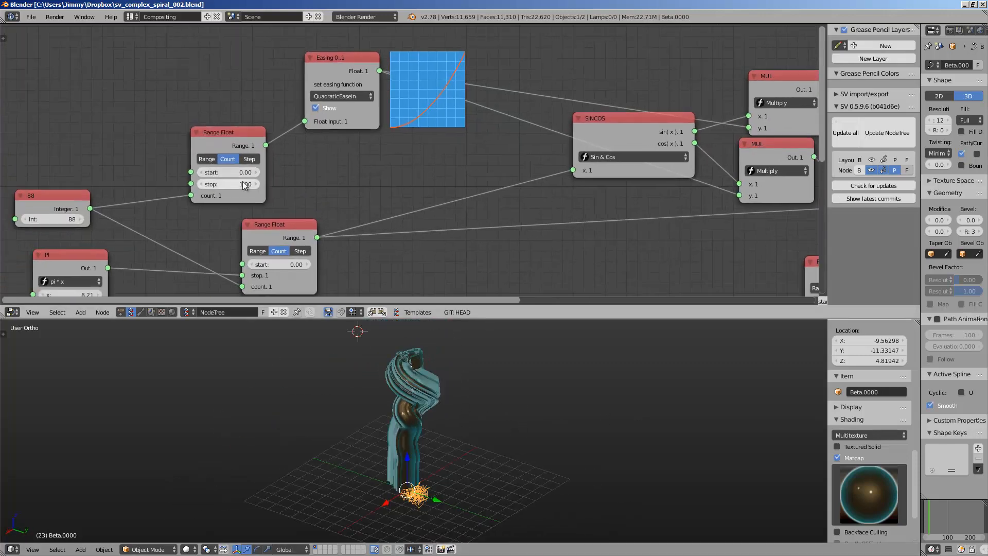
drag(244, 184, 271, 184)
drag(257, 149, 206, 145)
middle_drag(206, 145, 228, 120)
mouse_move(211, 155)
mouse_down()
mouse_move(240, 155)
mouse_move(207, 156)
mouse_up()
middle_drag(491, 433, 398, 403)
key(ctrl+s)
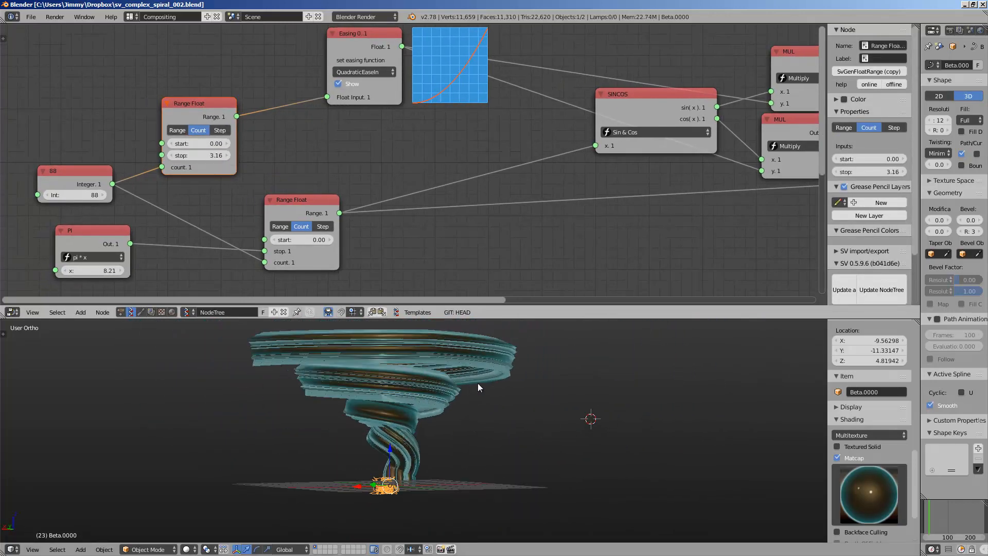
Try several easing functions on the Easing node, settle on QuadraticEaseInOut, and save the file
middle_drag(478, 383, 375, 387)
shift+scroll(367, 75, up, 1)
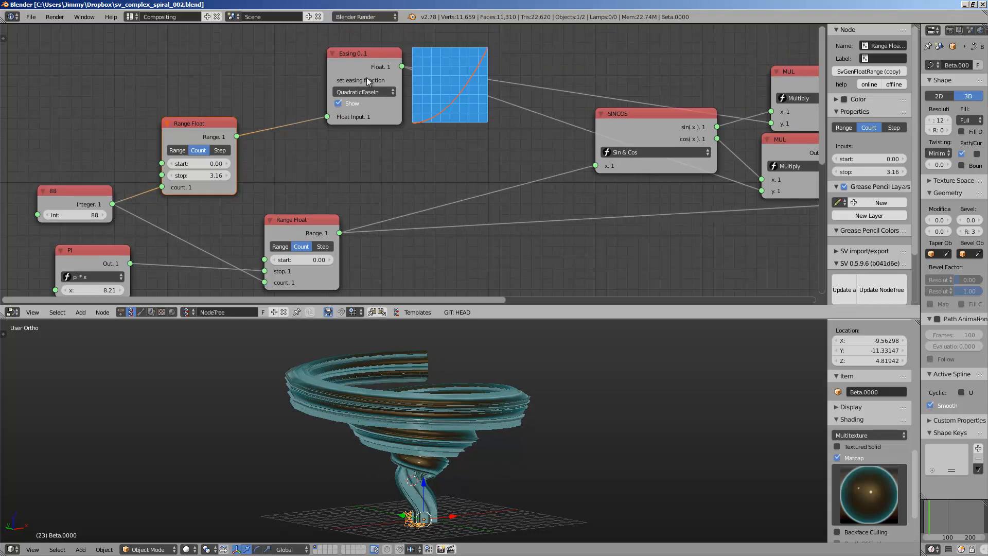
ctrl+scroll(368, 87, up, 7)
ctrl+scroll(369, 91, down, 6)
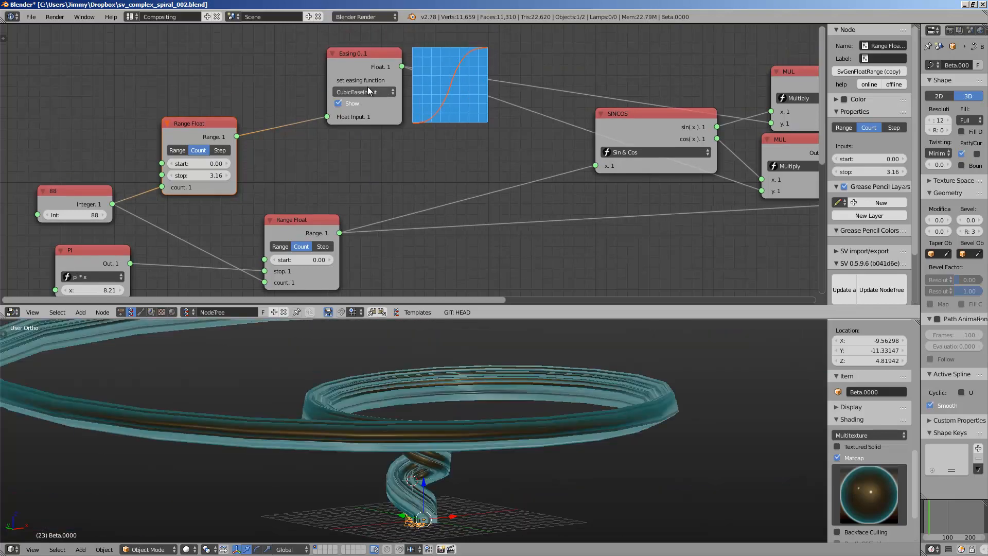
middle_drag(541, 383, 354, 392)
middle_drag(301, 180, 314, 157)
key(ctrl+s)
click(308, 163)
Set the Pi node's x multiplier to 21.80 to add more spiral turns, and save the file
click(76, 233)
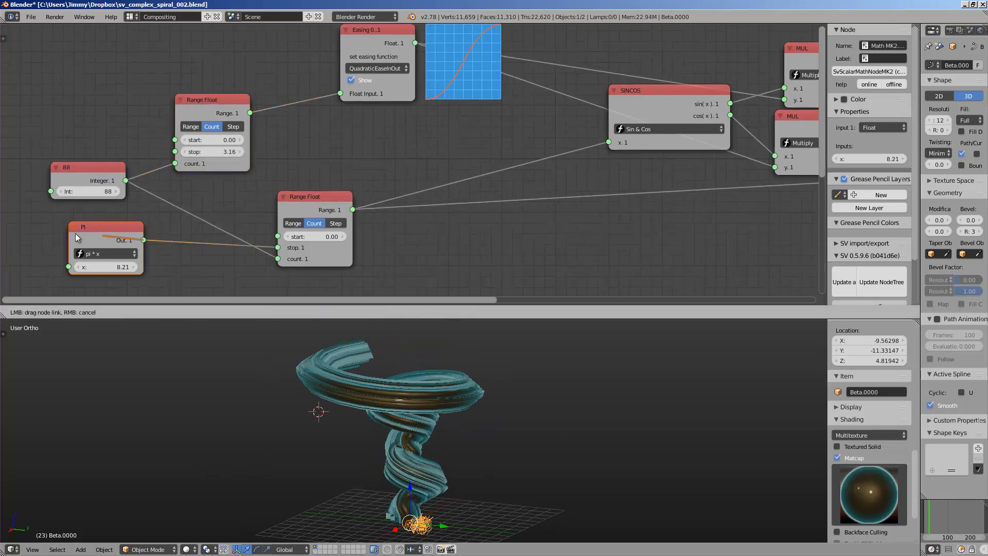
middle_drag(97, 265, 100, 252)
drag(101, 252, 346, 209)
middle_drag(373, 396, 456, 408)
key(ctrl+s)
click(406, 396)
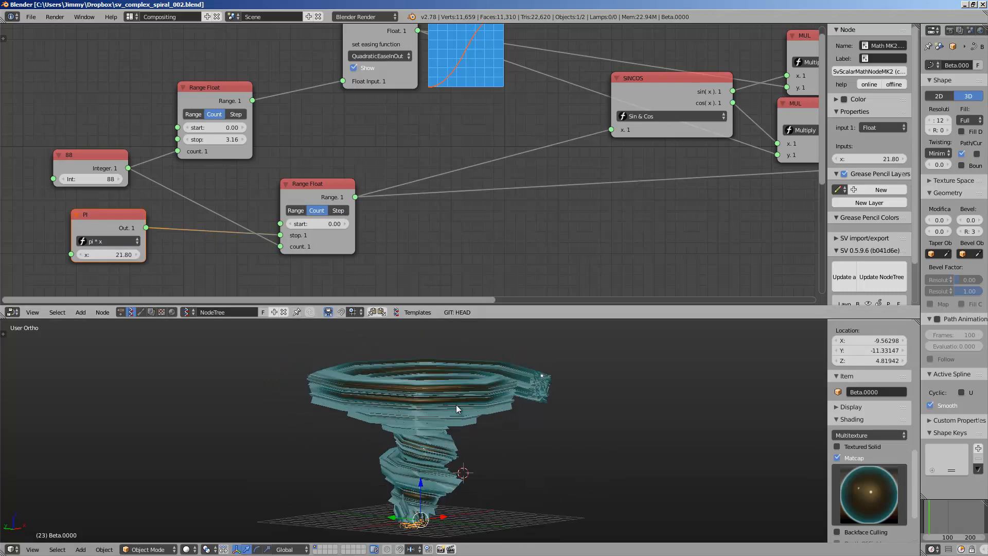
Turn on bspline in the Alpha Polyline Viewer and check the smoothed spiral
middle_drag(403, 240, 216, 227)
middle_drag(643, 196, 472, 184)
scroll(472, 183, up, 2)
middle_drag(587, 187, 24, 109)
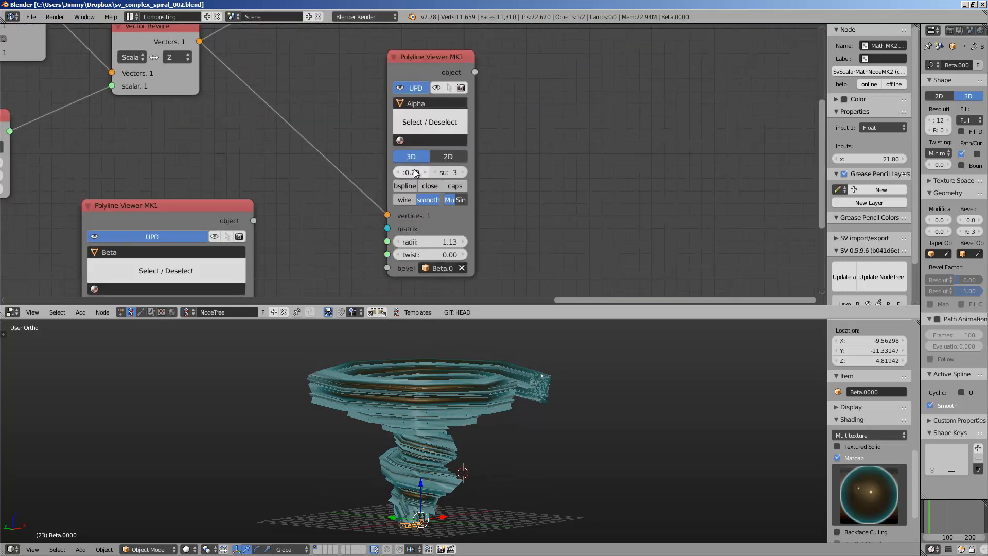
click(410, 186)
middle_drag(535, 388, 268, 424)
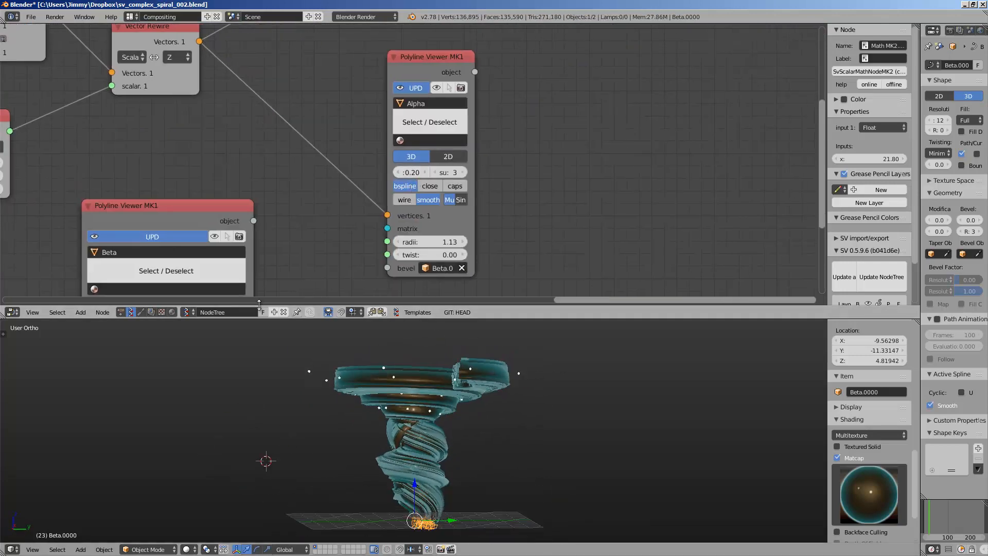
Move SINCOS and the lower Multiply node away from Vector in to even out the node spacing
middle_drag(106, 166, 405, 139)
scroll(405, 139, down, 3)
middle_drag(138, 112, 452, 237)
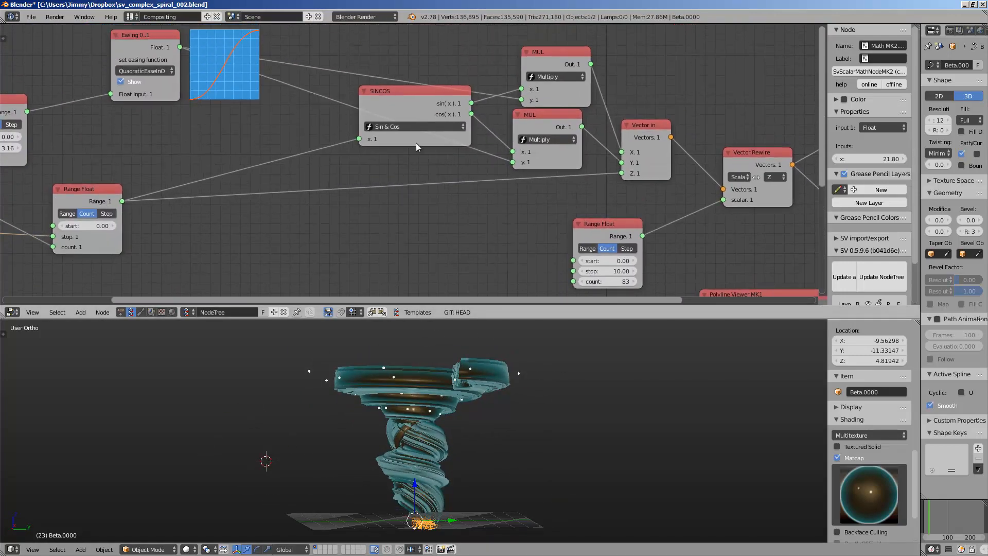
drag(414, 108, 340, 120)
drag(521, 118, 493, 123)
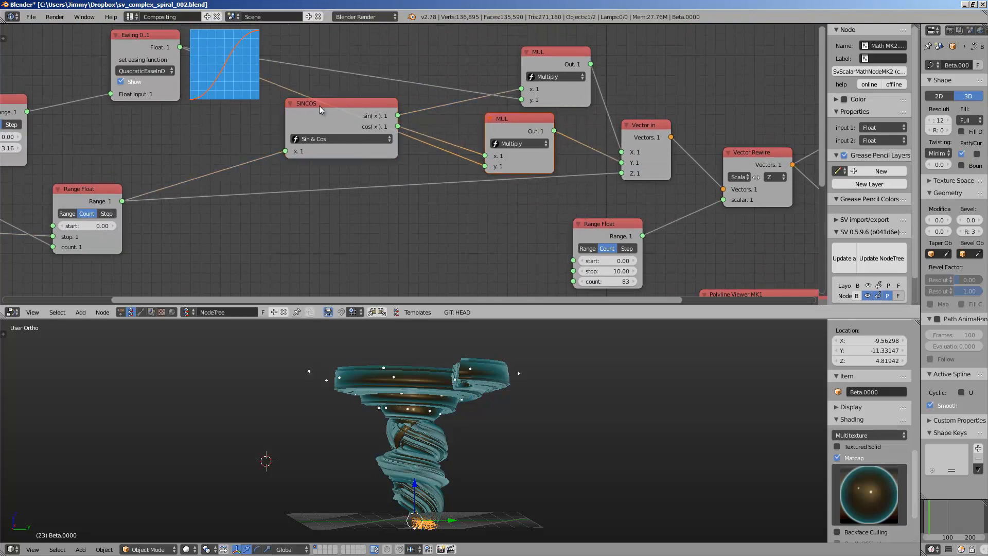
Set the count of the Range Float feeding Vector Rewire to 49
middle_drag(249, 99, 300, 105)
middle_drag(206, 101, 290, 100)
middle_drag(666, 263, 359, 180)
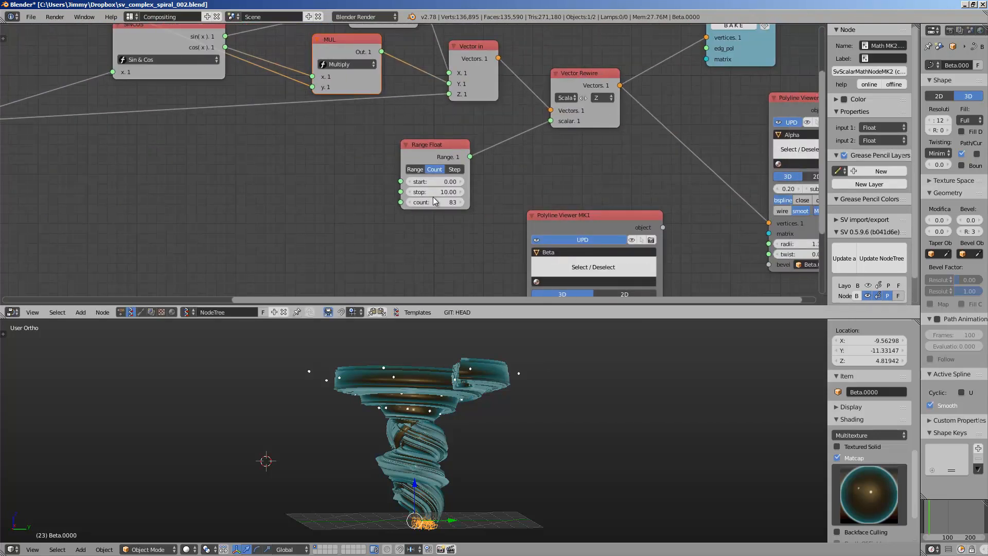
mouse_move(433, 202)
mouse_down()
mouse_move(406, 202)
mouse_move(426, 202)
mouse_up()
middle_drag(582, 205, 307, 168)
Widen the Alpha Polyline Viewer node and move it farther from Vector Rewire
click(318, 179)
scroll(311, 162, down, 5)
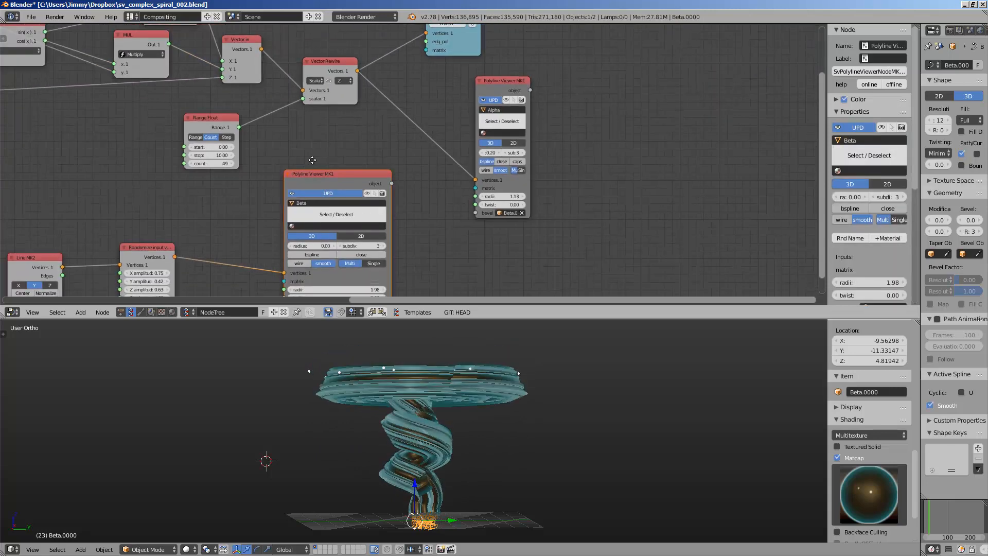
middle_drag(422, 180, 428, 166)
scroll(463, 149, up, 2)
middle_drag(534, 110, 462, 136)
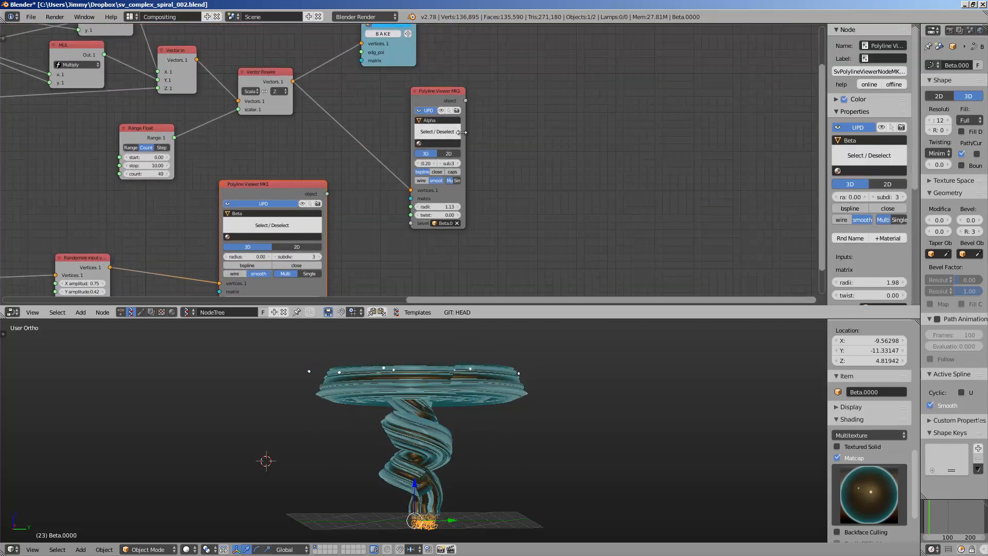
drag(465, 135, 517, 133)
drag(479, 96, 511, 72)
scroll(447, 113, up, 2)
middle_drag(447, 113, 424, 108)
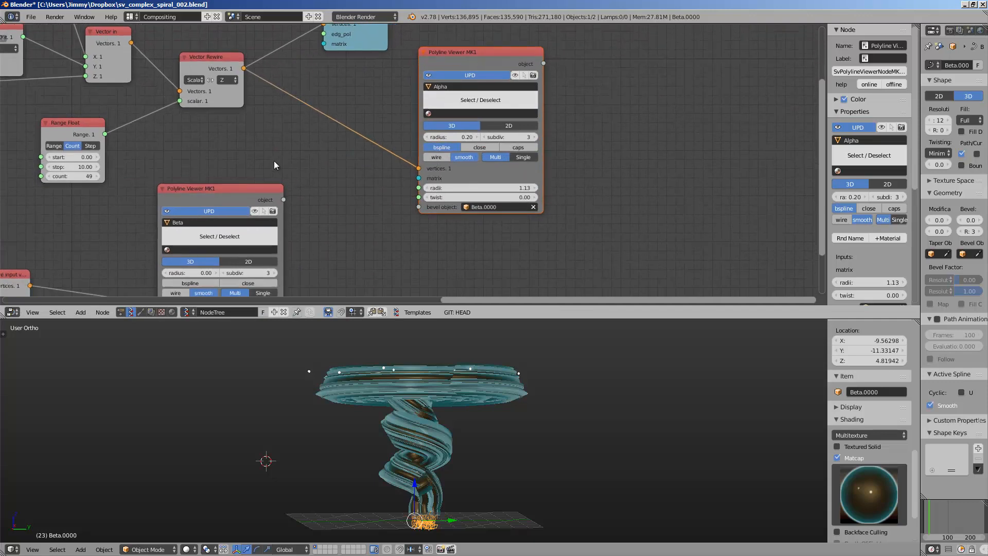
Place the Beta Polyline Viewer directly beneath the Alpha one and bring the Randomize and Line MK2 nodes close to it
middle_drag(249, 193, 247, 122)
drag(248, 122, 518, 177)
middle_drag(518, 177, 639, 138)
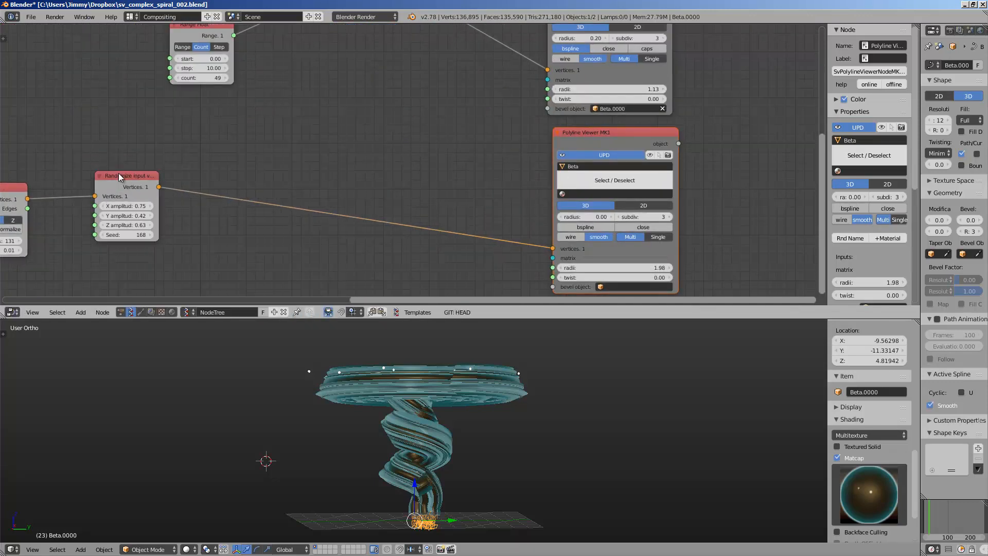
drag(121, 176, 444, 211)
middle_drag(444, 211, 626, 211)
drag(188, 183, 514, 196)
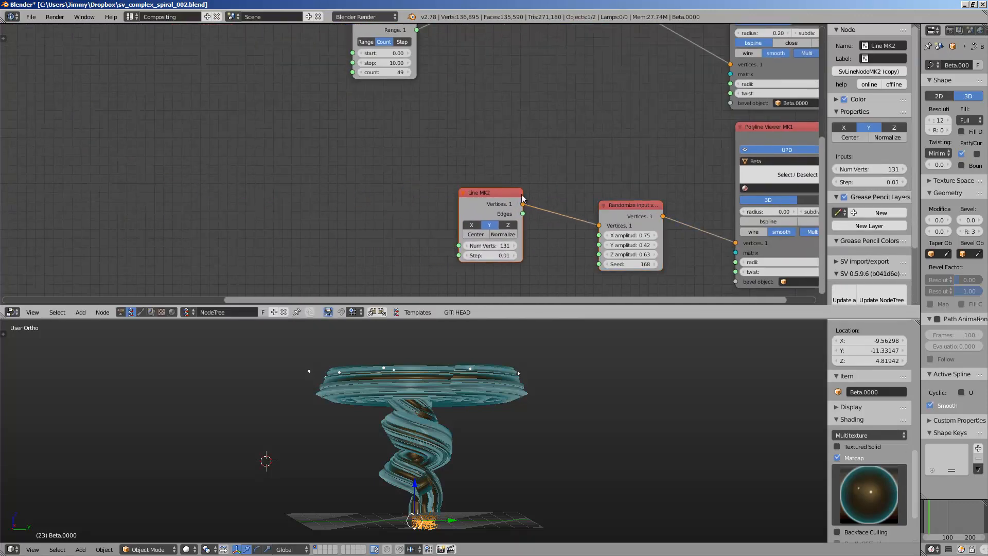
Set the Randomize node's seed to 297 and its X amplitude to 1.05
middle_drag(637, 265, 375, 234)
drag(377, 239, 457, 242)
mouse_move(390, 412)
middle_down()
mouse_move(387, 395)
mouse_move(407, 381)
mouse_move(404, 404)
middle_up()
scroll(407, 381, up, 2)
drag(368, 209, 391, 208)
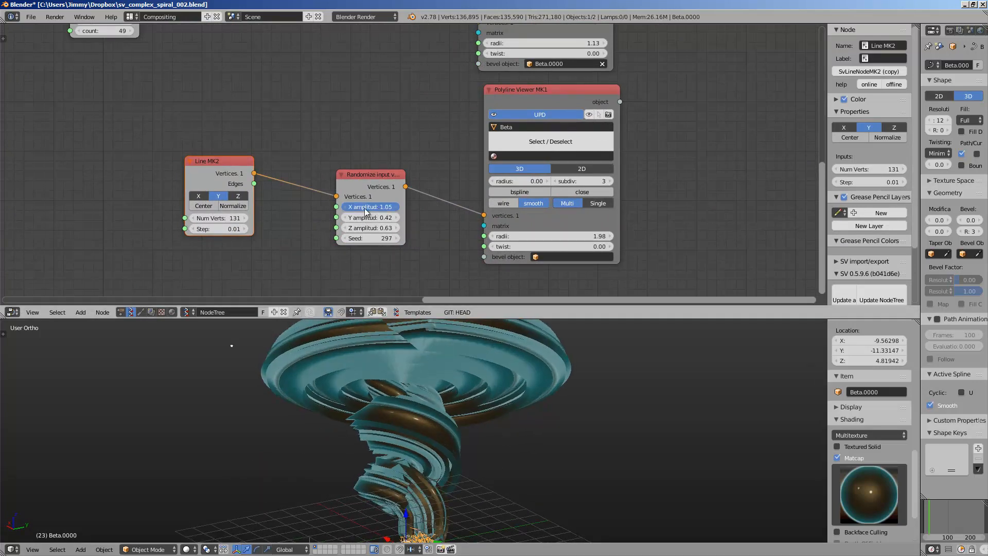
Set the Line MK2 node to 66 vertices with a step of 0.45, and save the file
drag(216, 218, 289, 228)
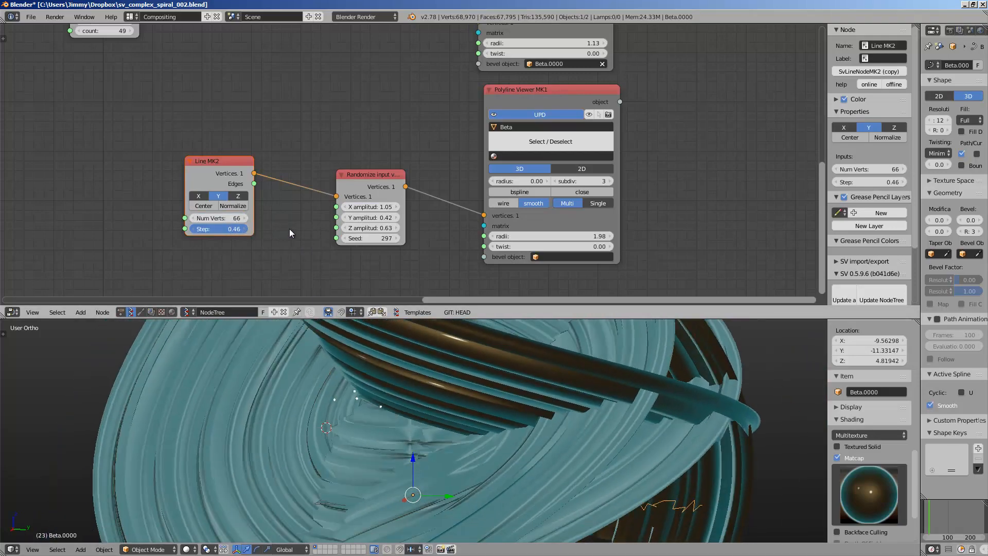
scroll(402, 437, down, 3)
middle_drag(403, 437, 515, 427)
middle_drag(815, 472, 349, 474)
key(ctrl+s)
click(348, 474)
Bring the whole node tree into view and turn on the fake user for NodeTree
middle_drag(164, 79, 232, 175)
scroll(232, 175, down, 4)
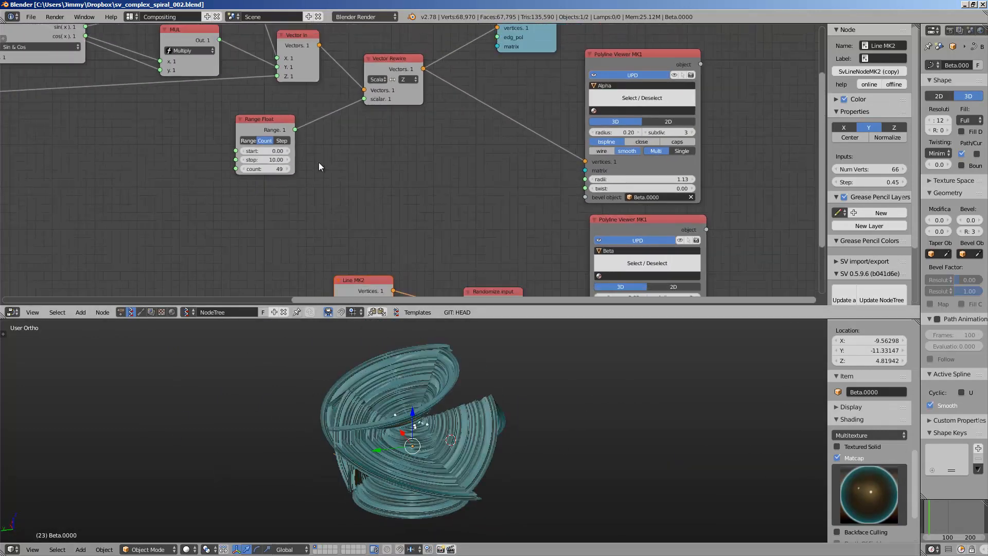
click(263, 311)
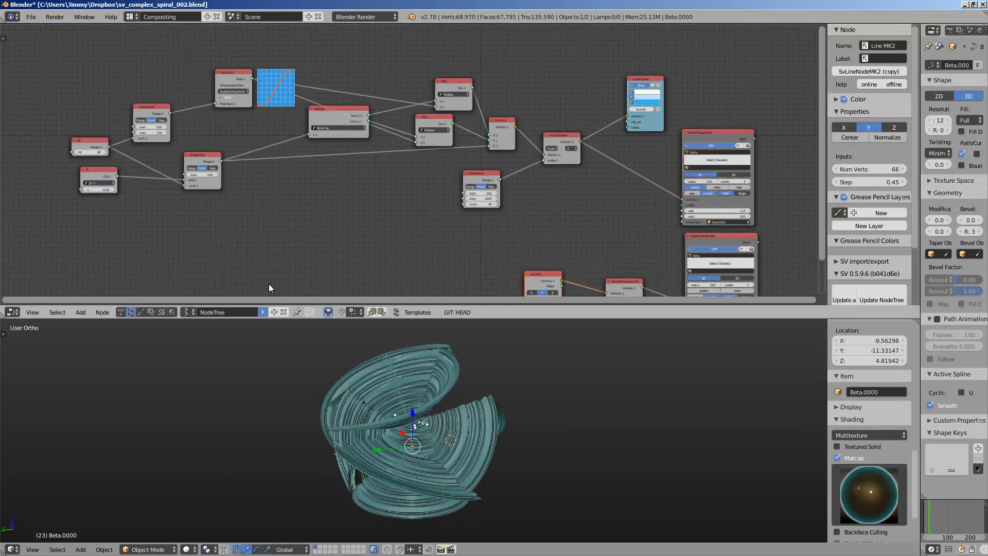